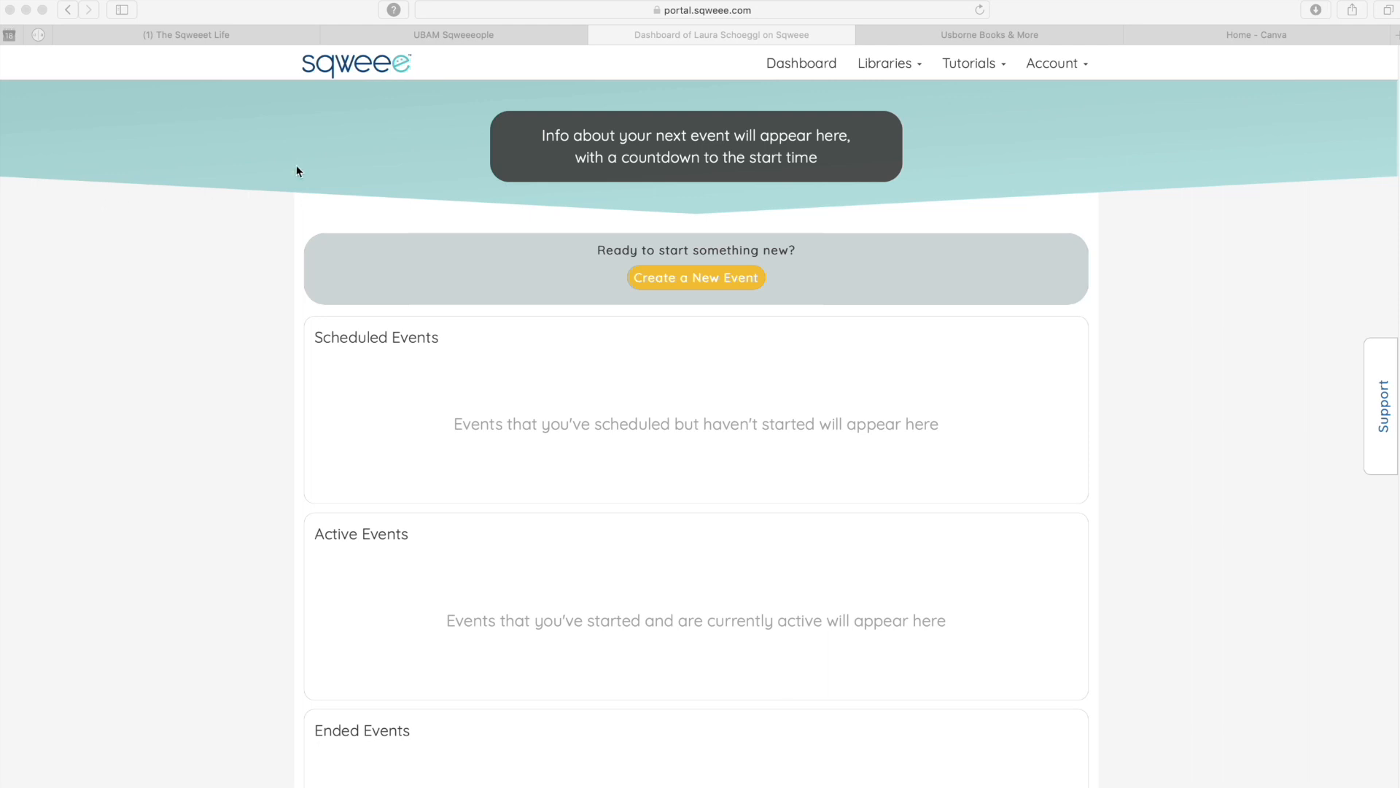
- Upload a new profile photo on the account profile page
click(1049, 63)
click(1022, 97)
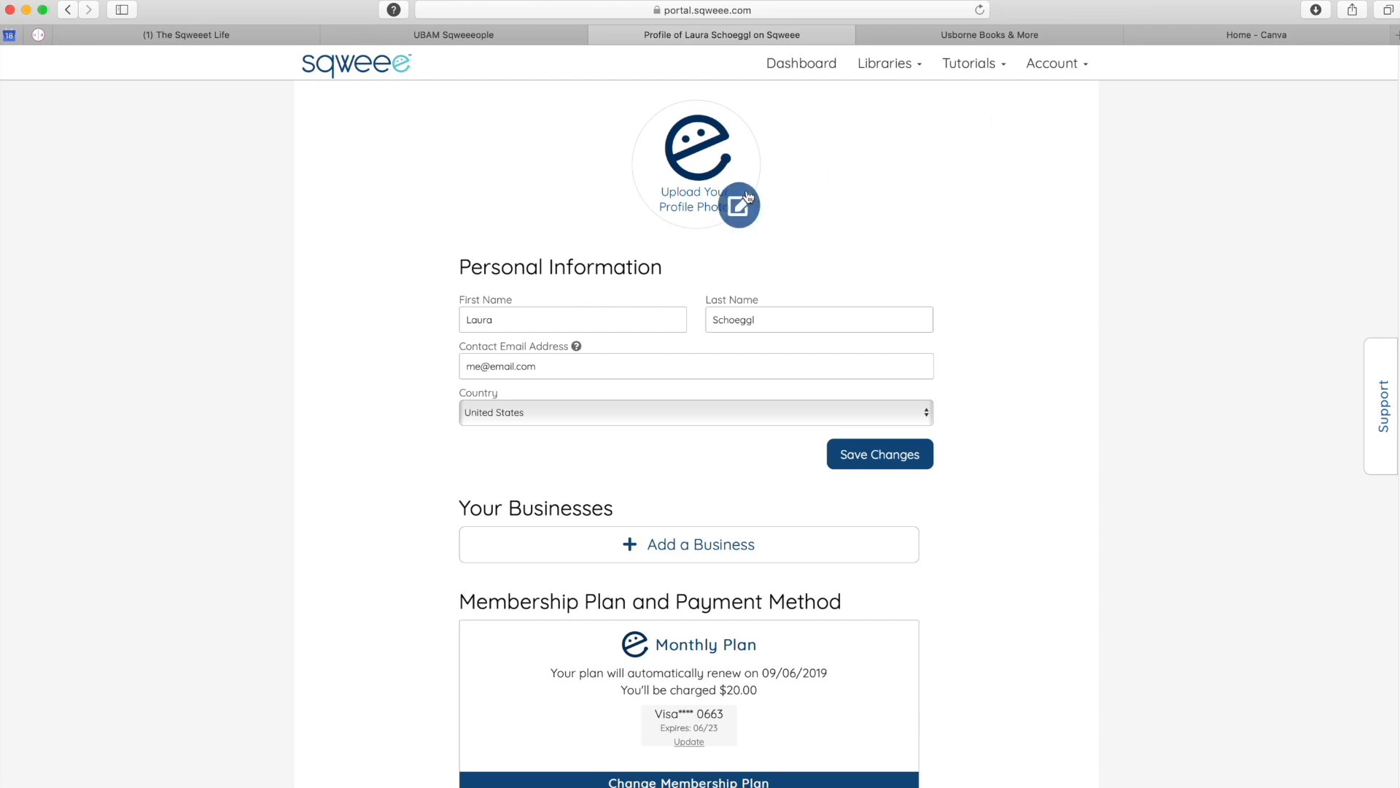
click(729, 203)
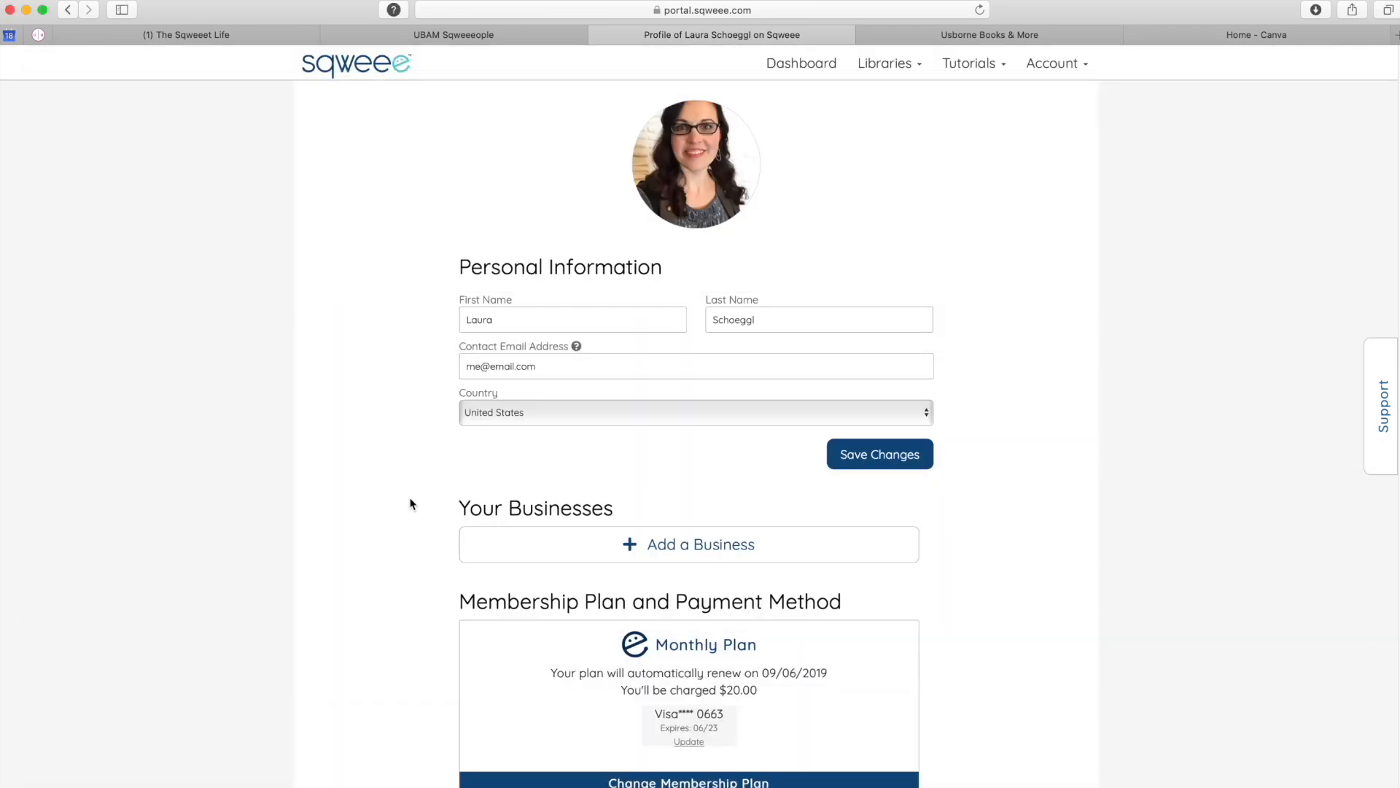
- Add Usborne Books & More as a business with the pasted introduction
click(632, 545)
click(688, 144)
scroll(728, 730, down, 5)
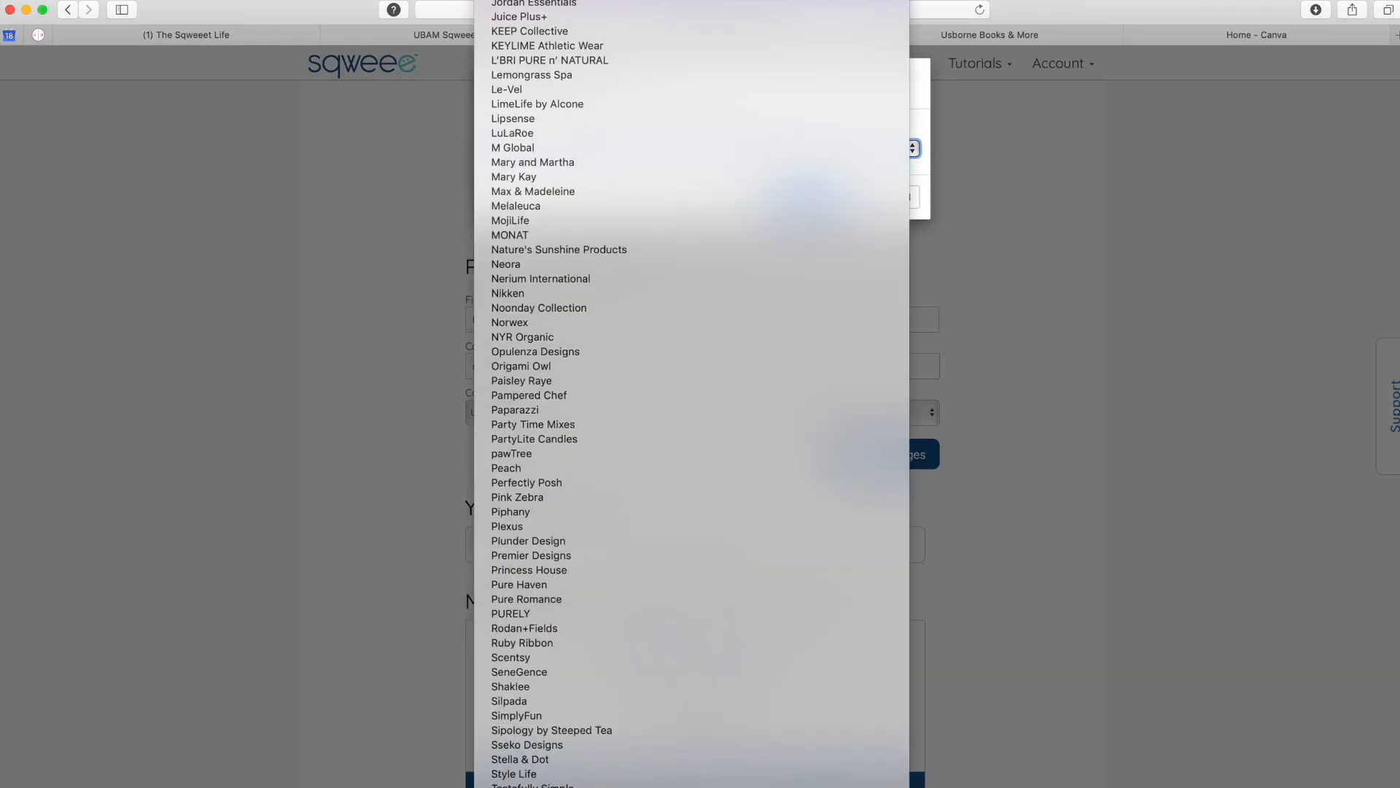
click(672, 236)
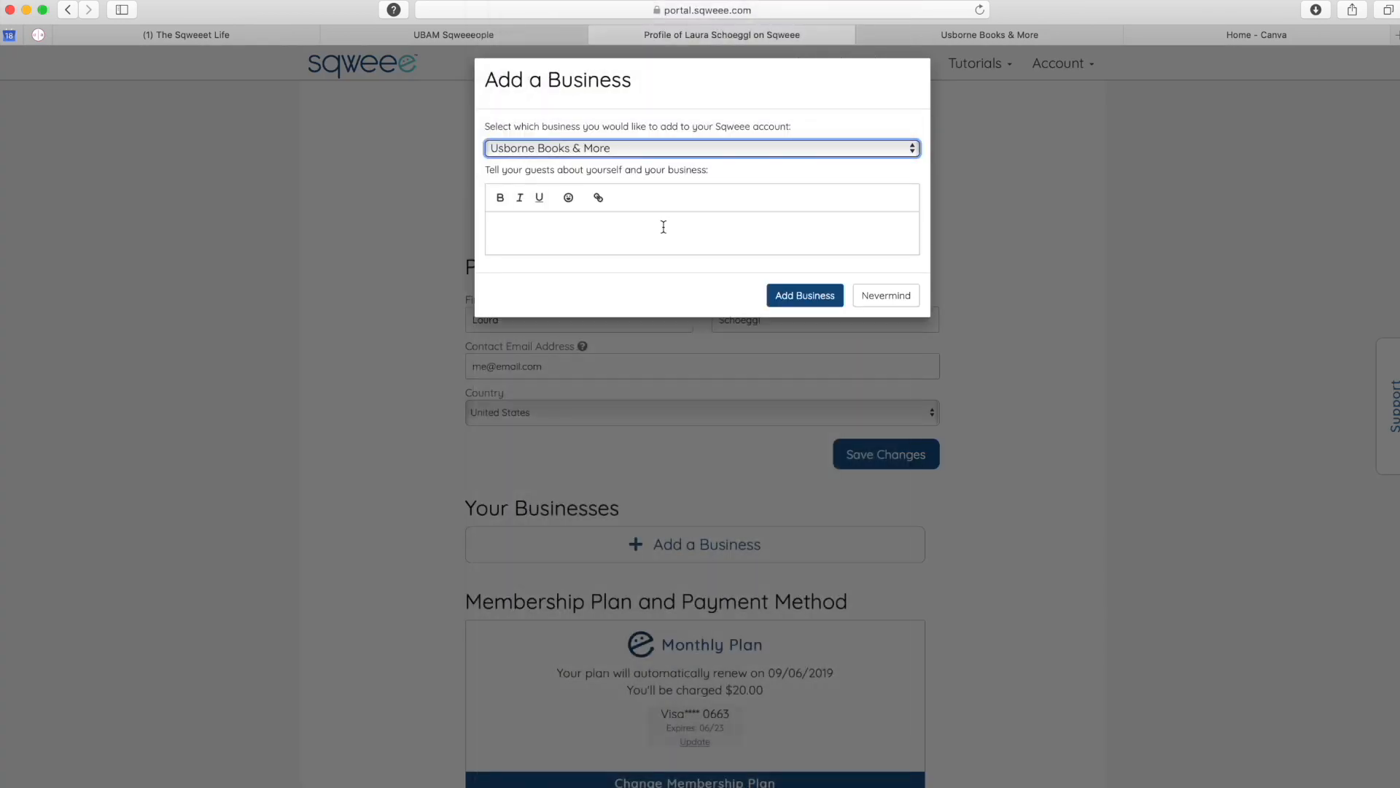
click(663, 227)
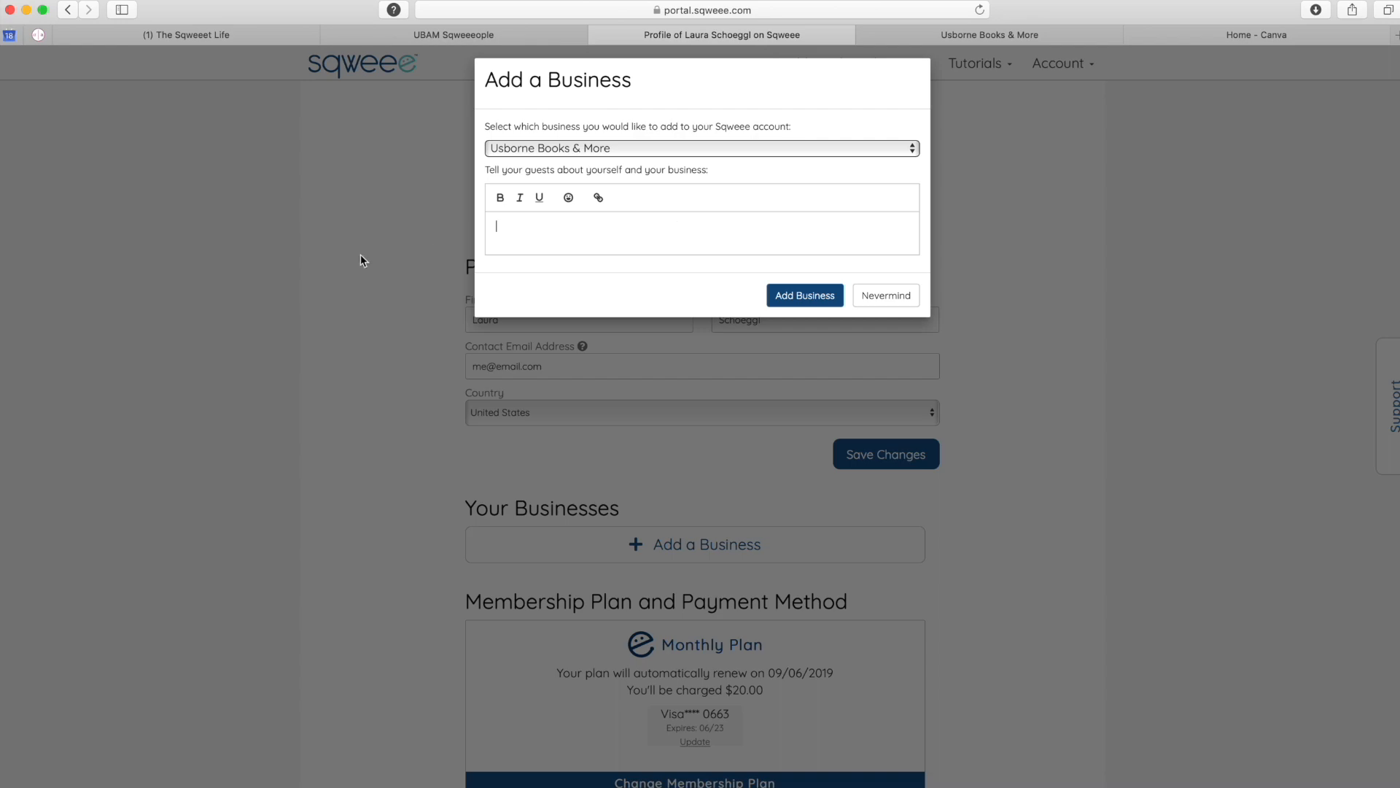
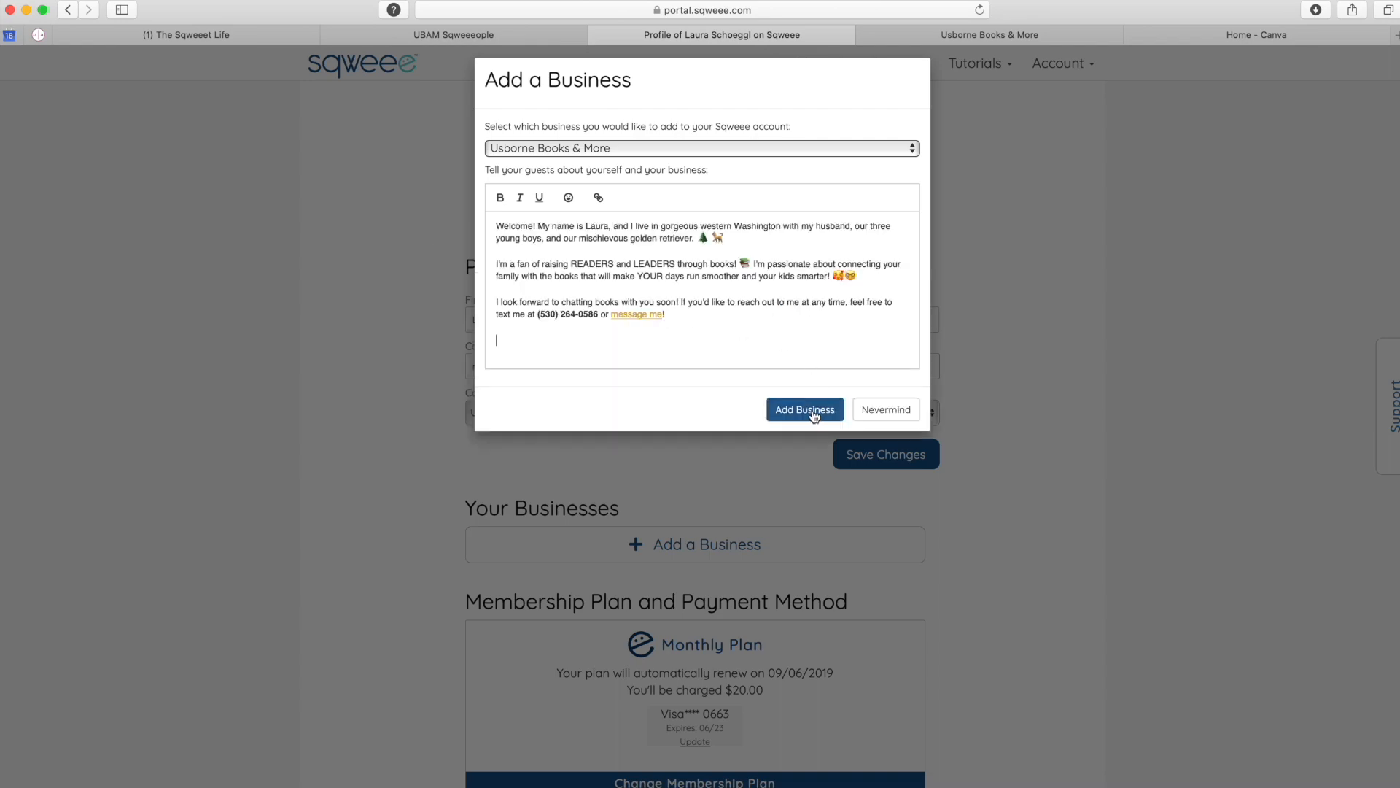
click(813, 411)
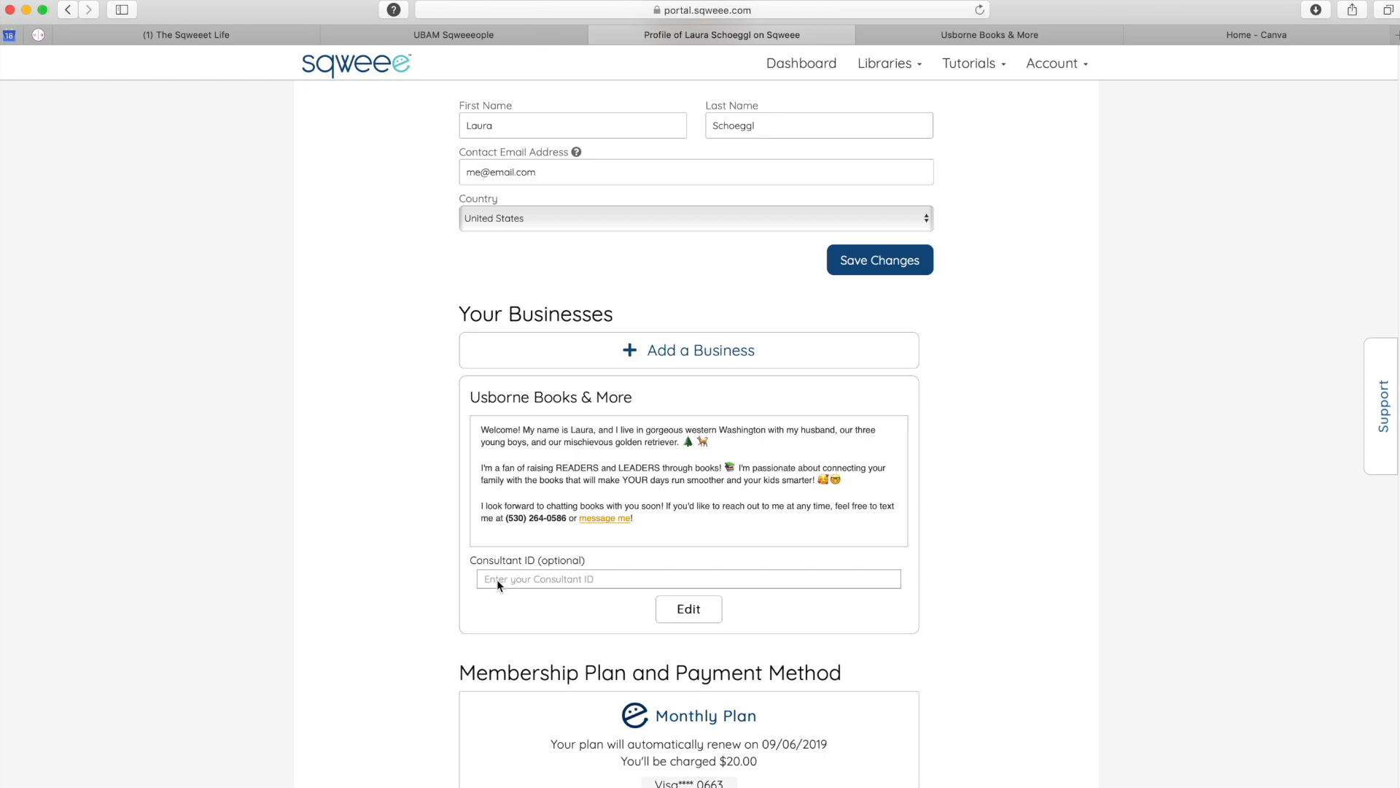
- Enter the consultant ID on the Usborne Books & More business and save it
click(699, 613)
click(593, 605)
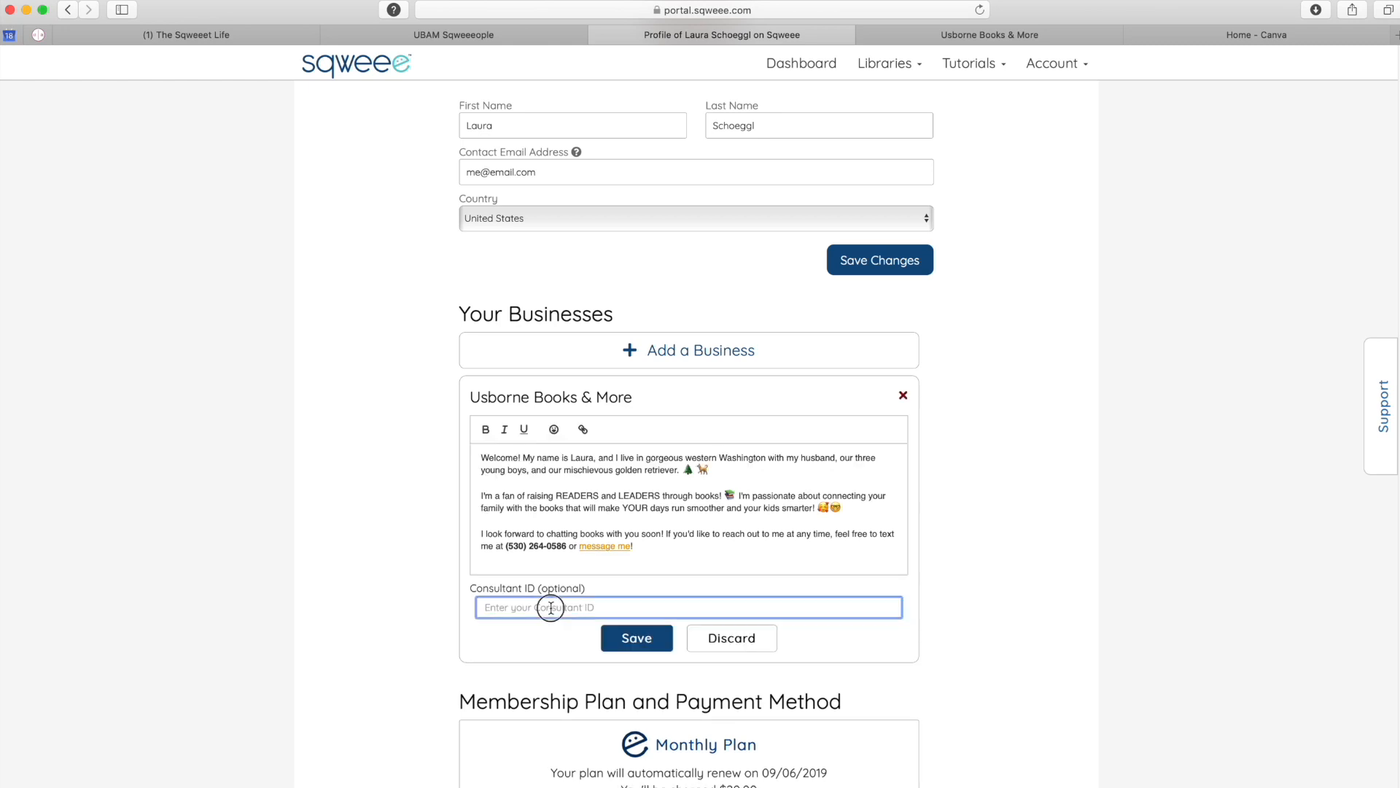
click(625, 641)
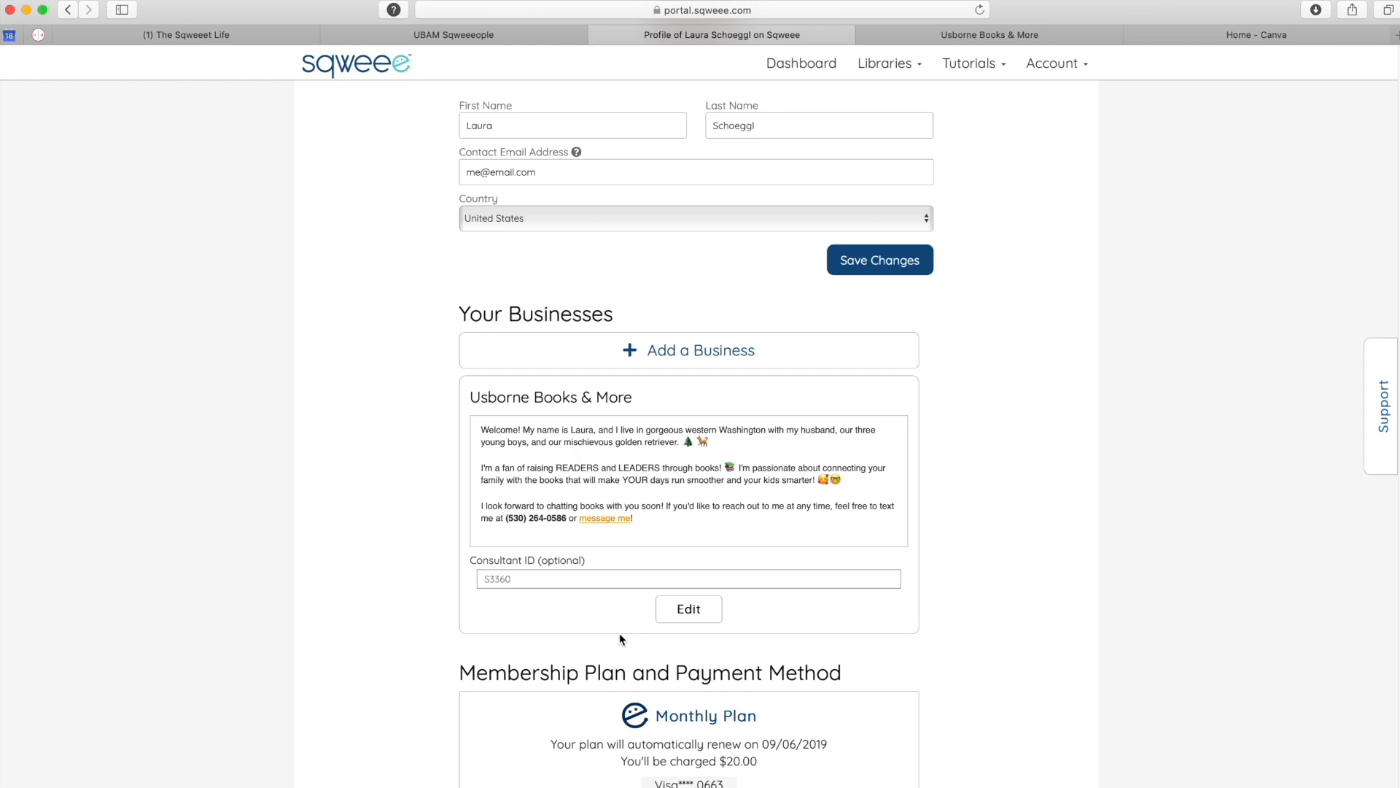
- Select the referral code in the who-referred-you field to copy it
scroll(970, 678, down, 3)
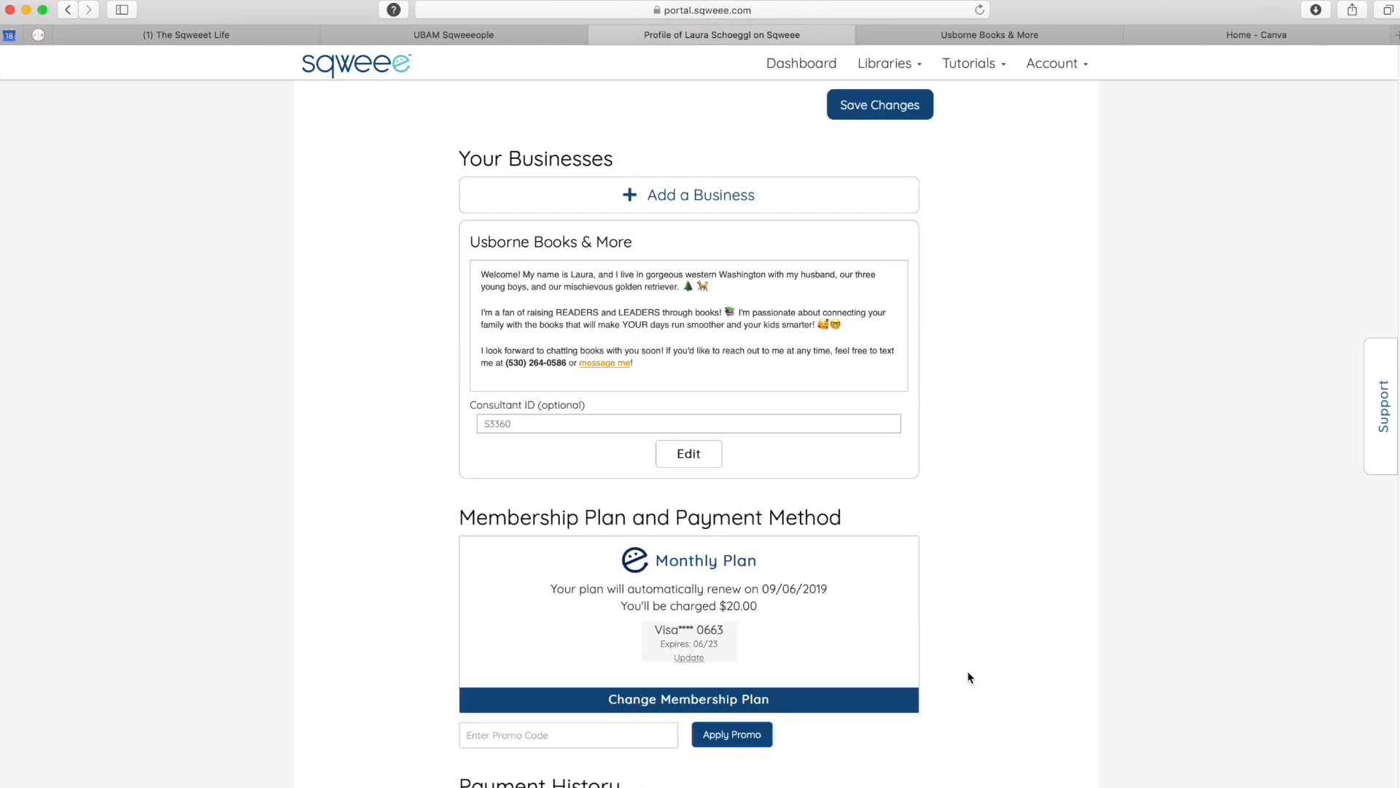
scroll(970, 677, down, 8)
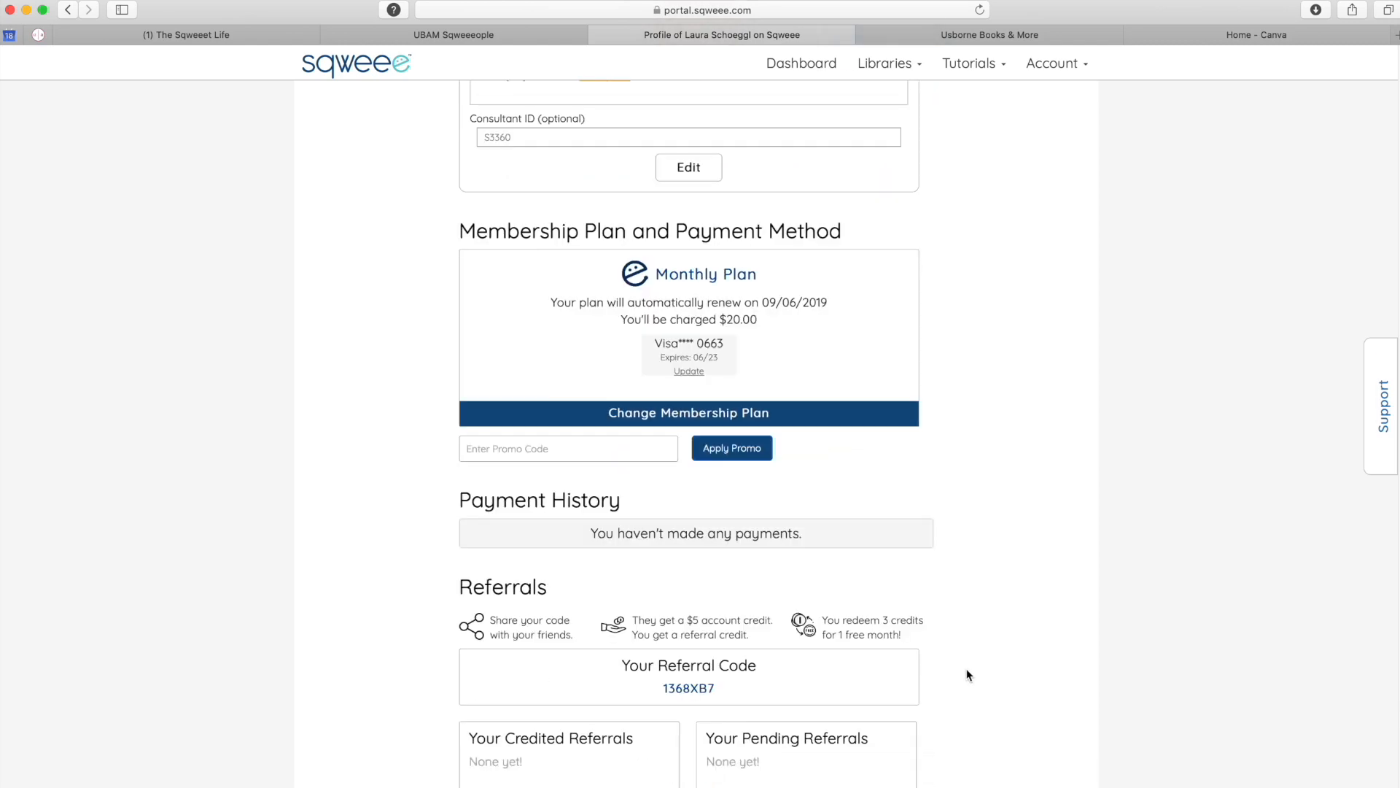
click(705, 728)
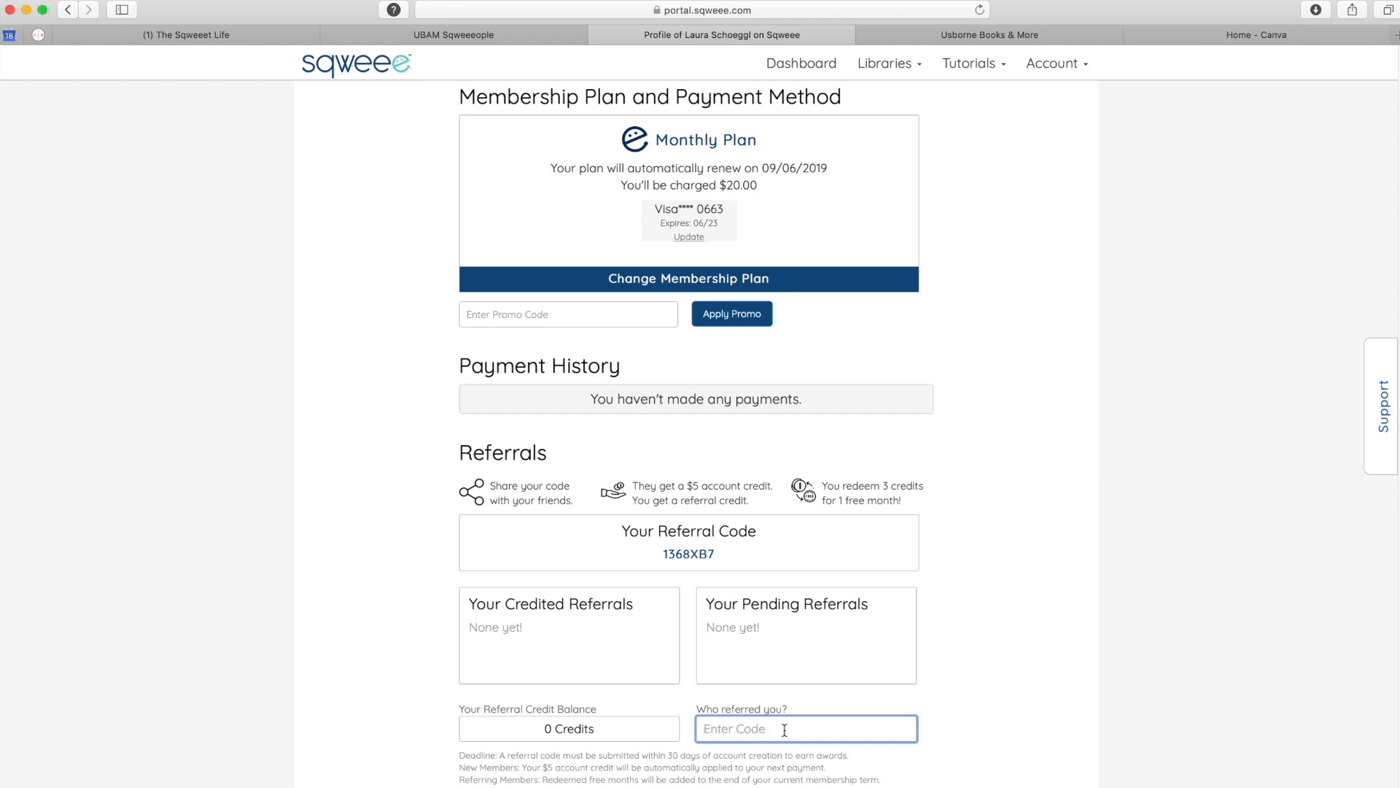
drag(723, 555, 657, 555)
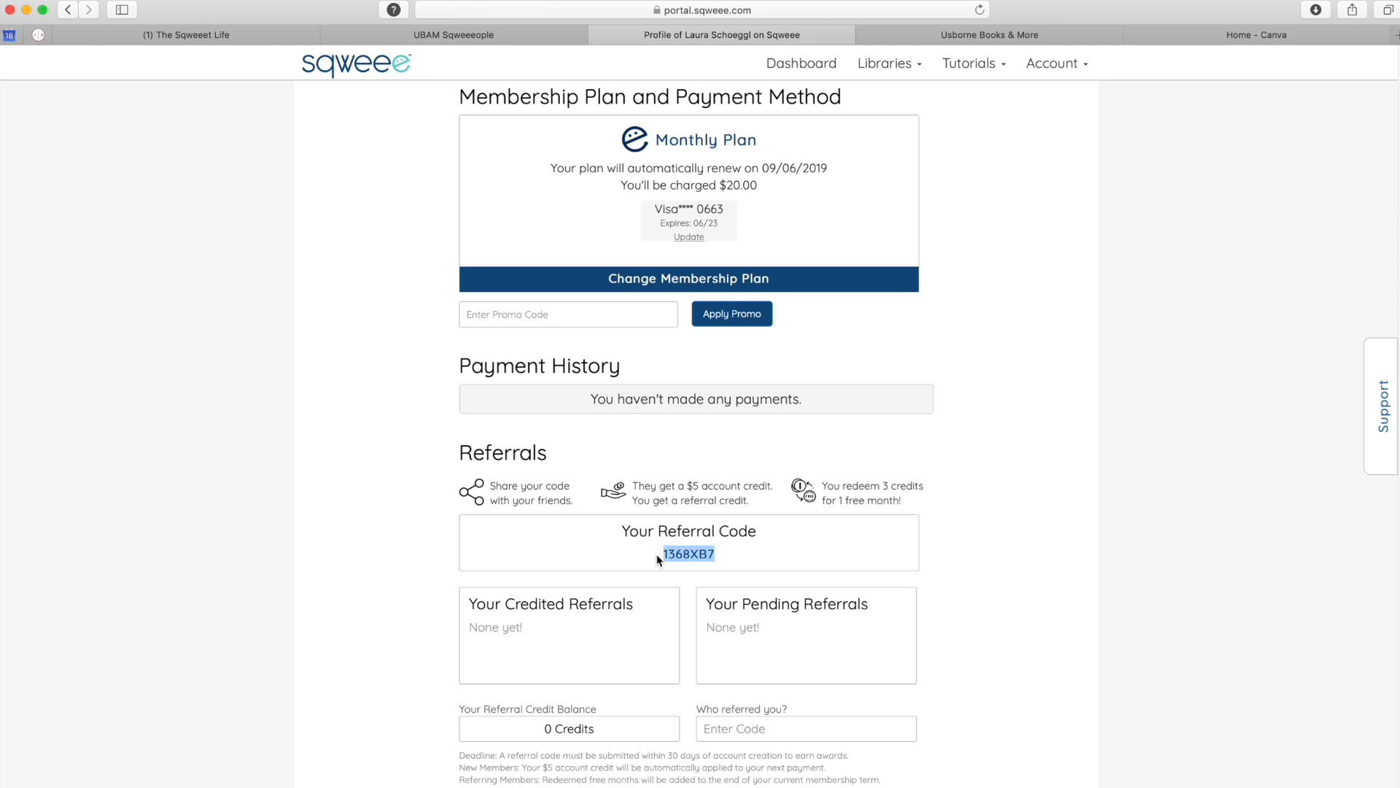
scroll(922, 484, up, 15)
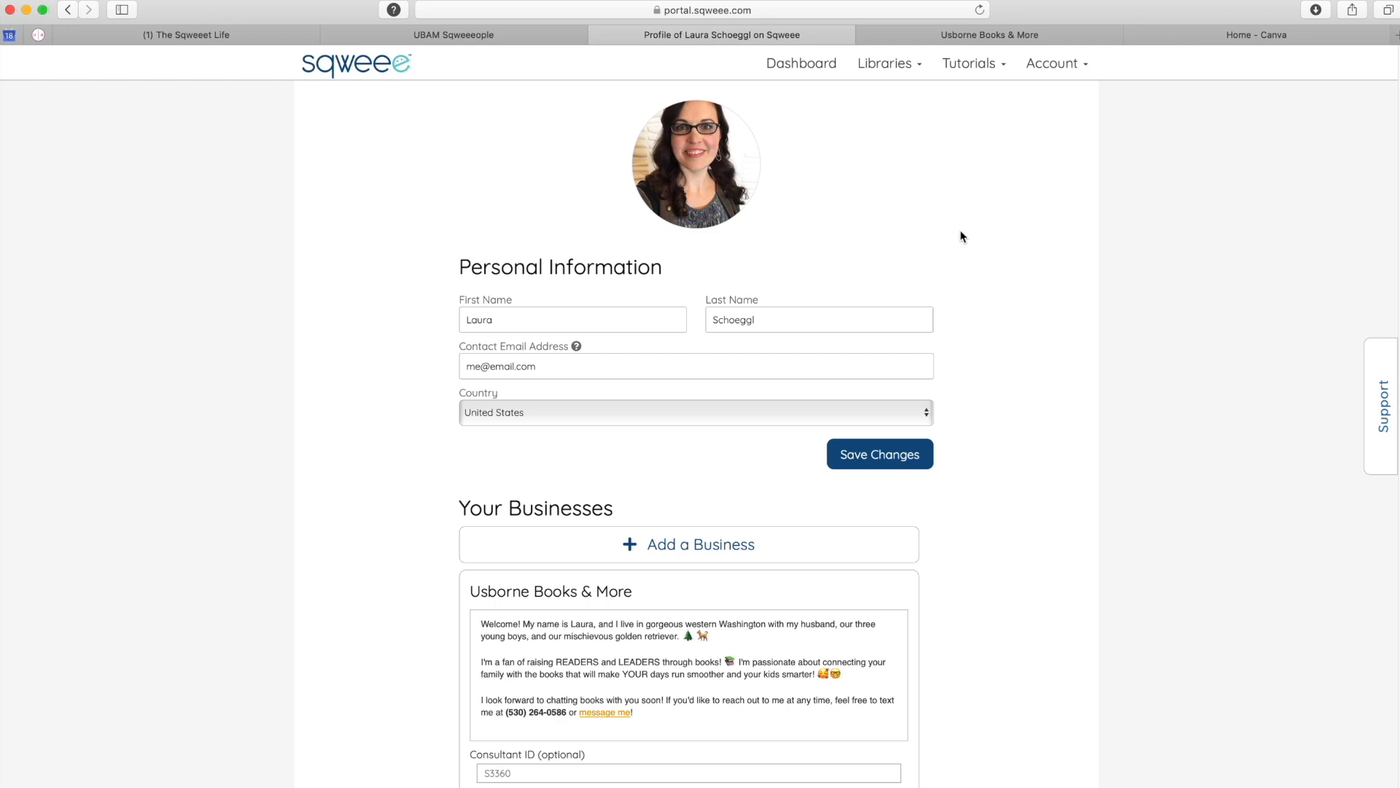
- Open the Import Products option in the Product Library
click(887, 70)
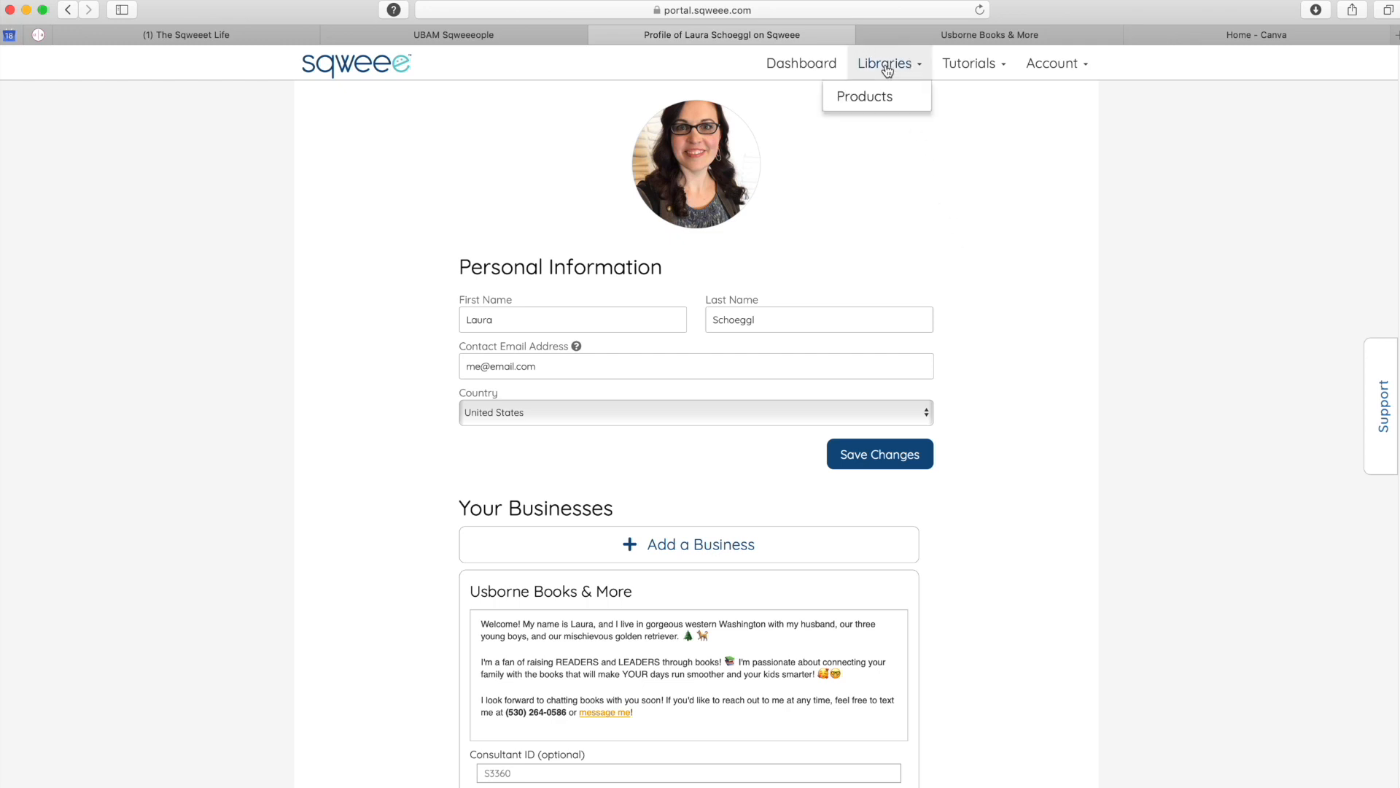
click(869, 103)
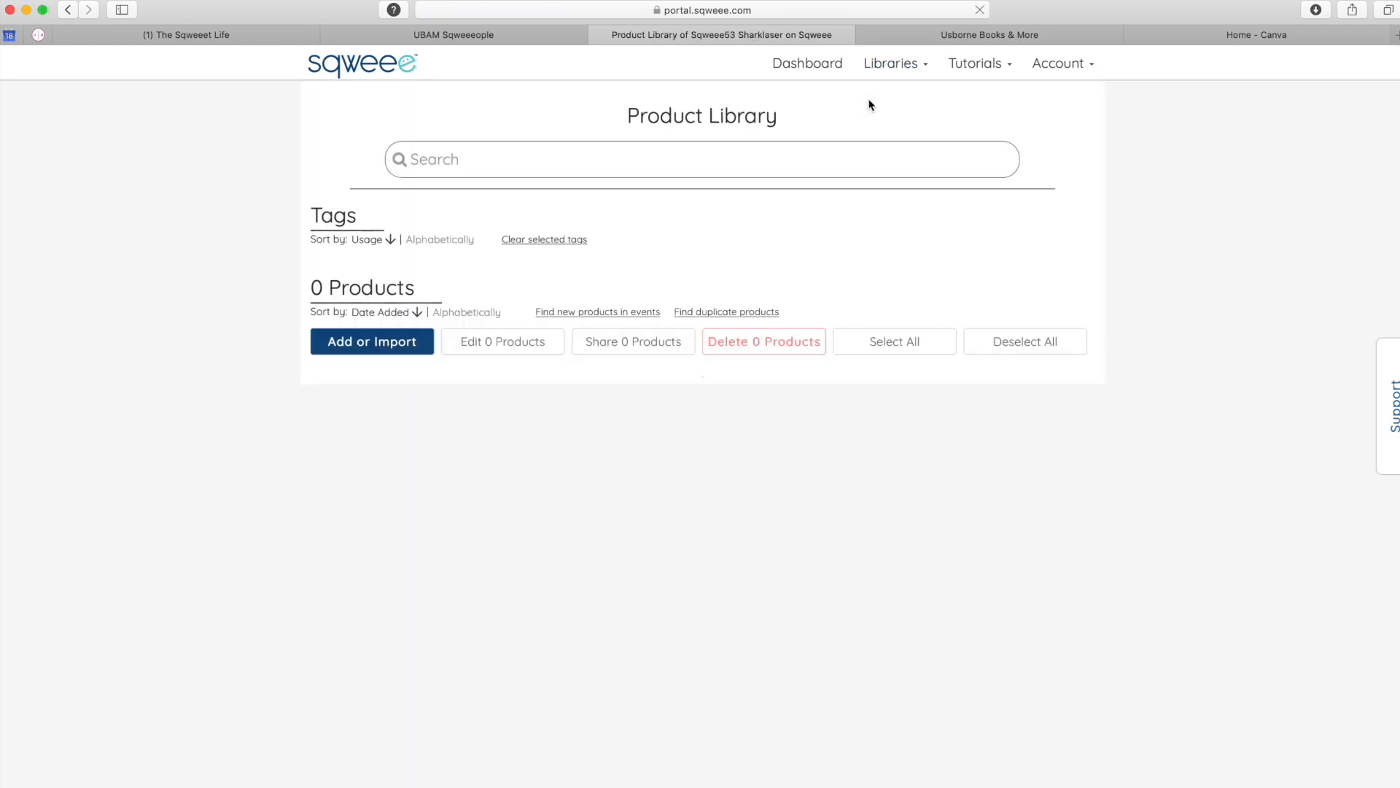
click(352, 349)
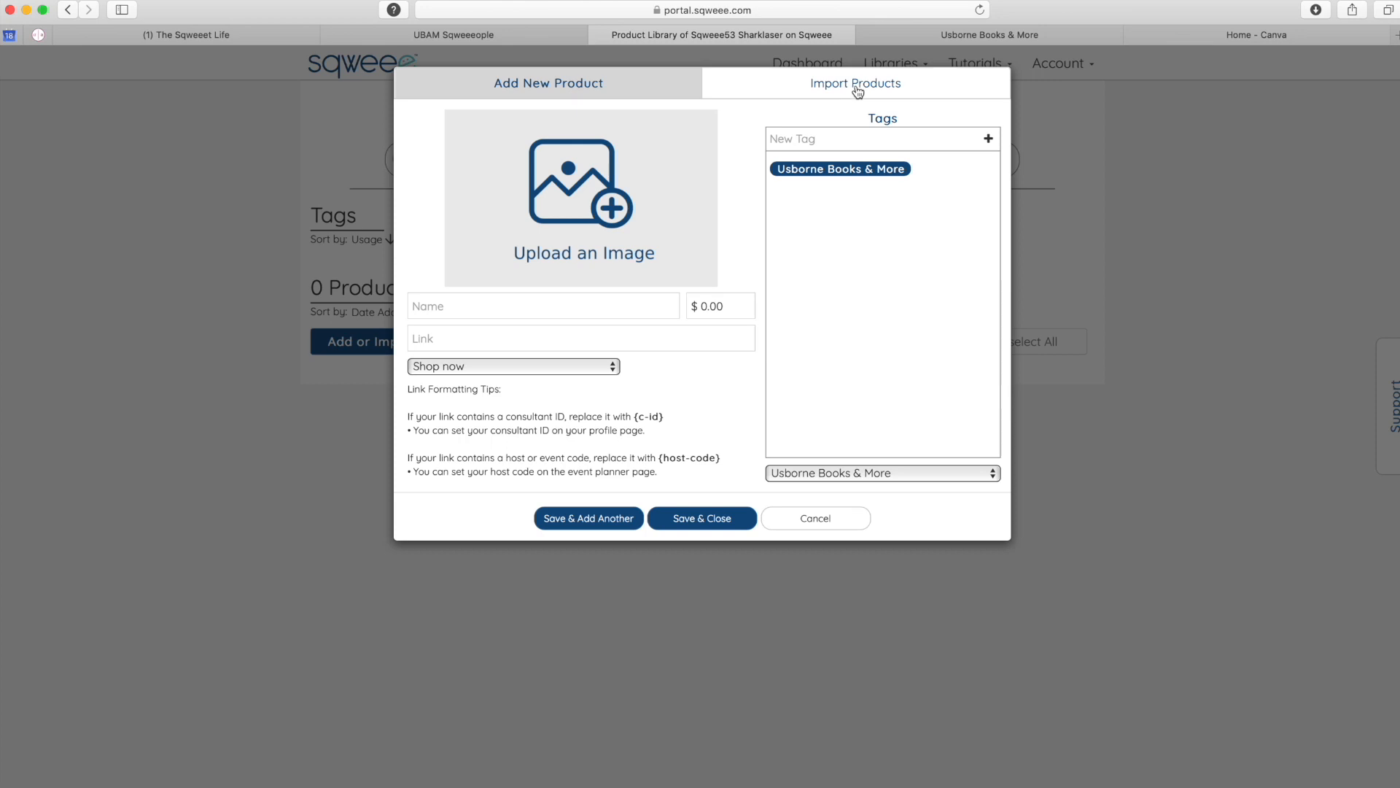
click(858, 91)
- Paste the product share code and import all 1908 products into the library
click(555, 132)
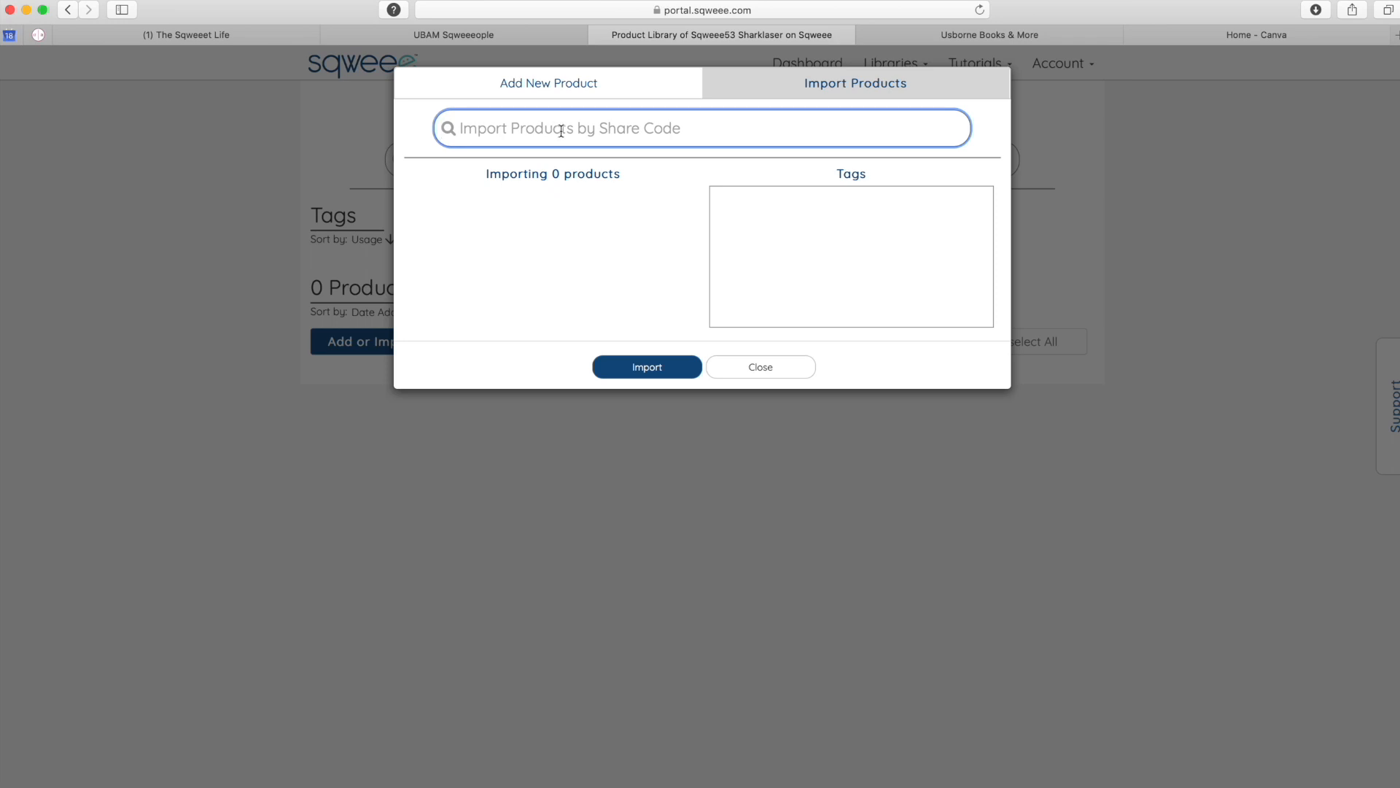
click(647, 367)
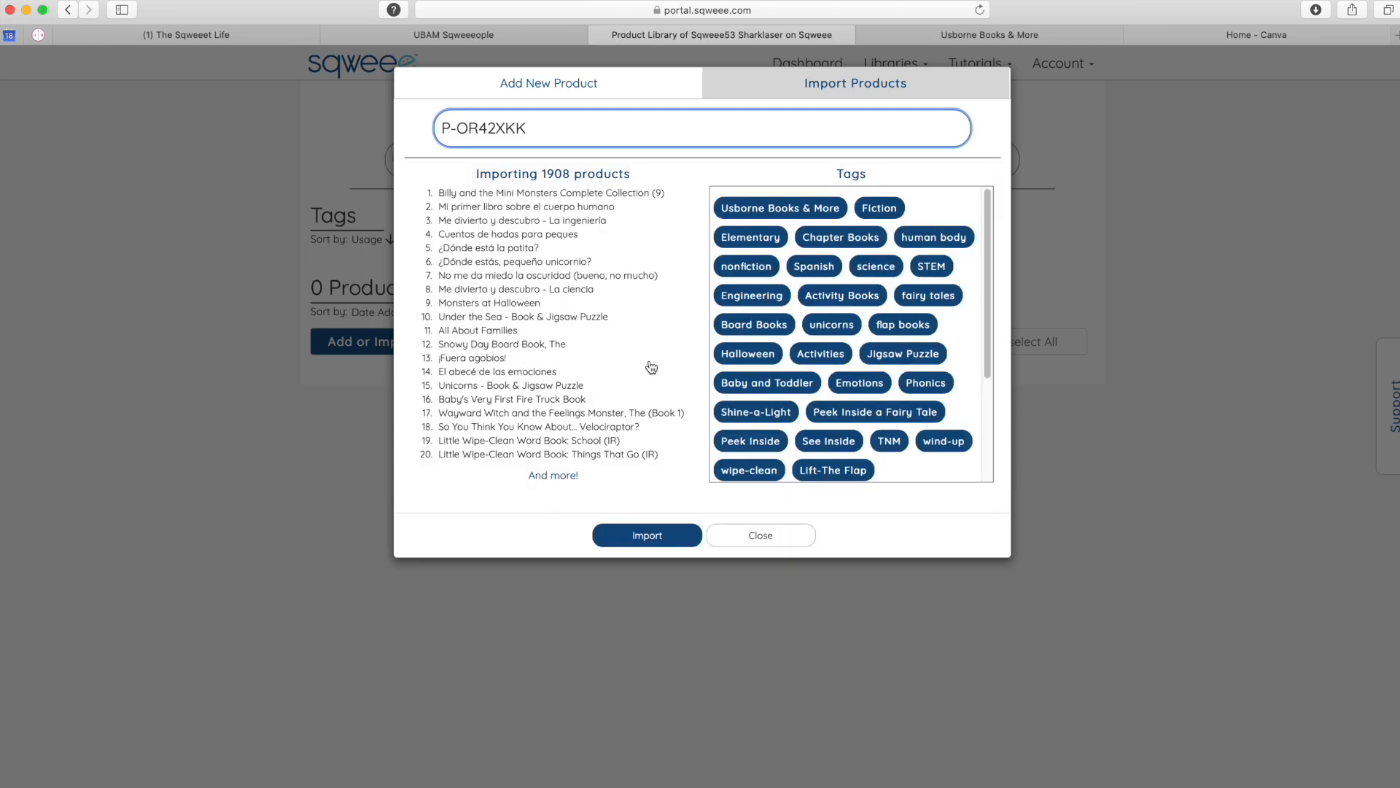
click(645, 539)
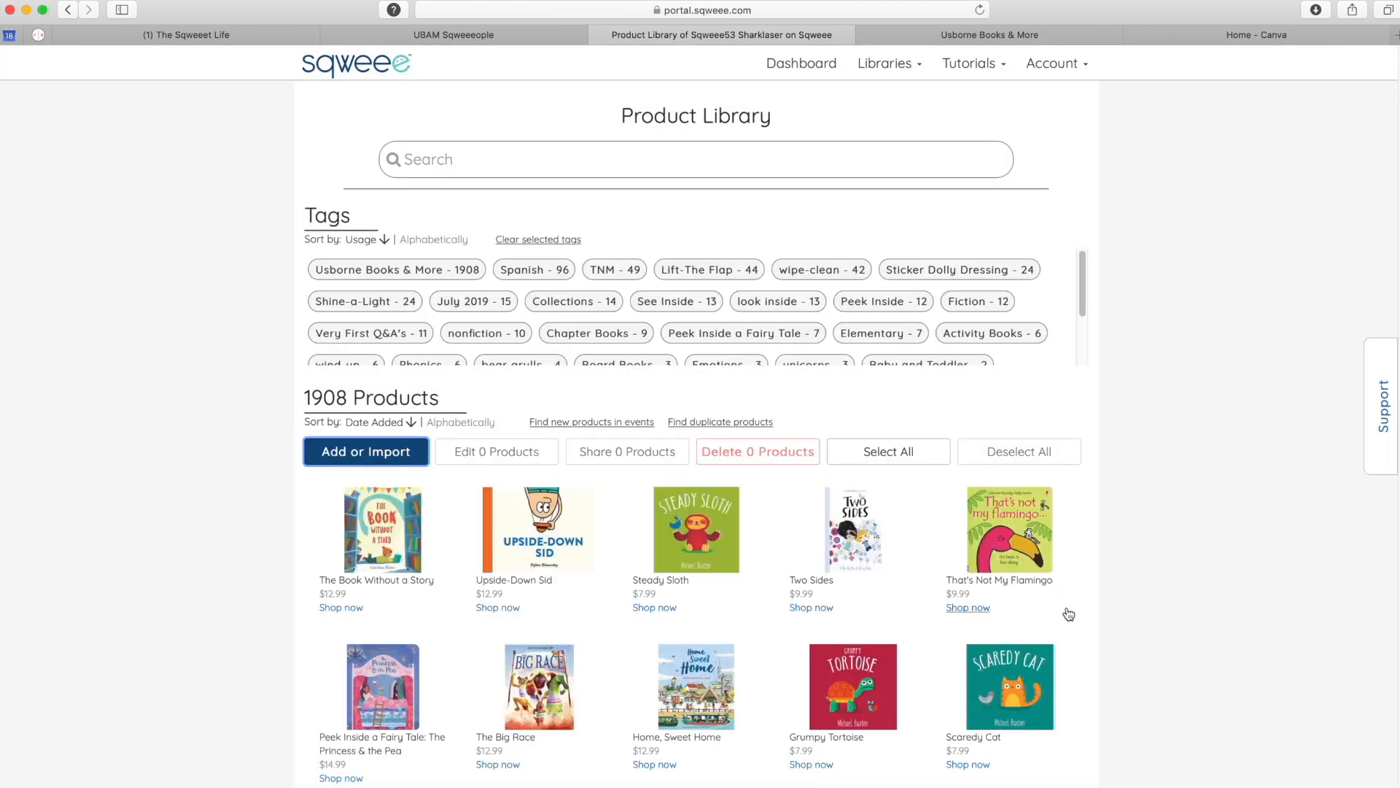
scroll(1060, 609, down, 10)
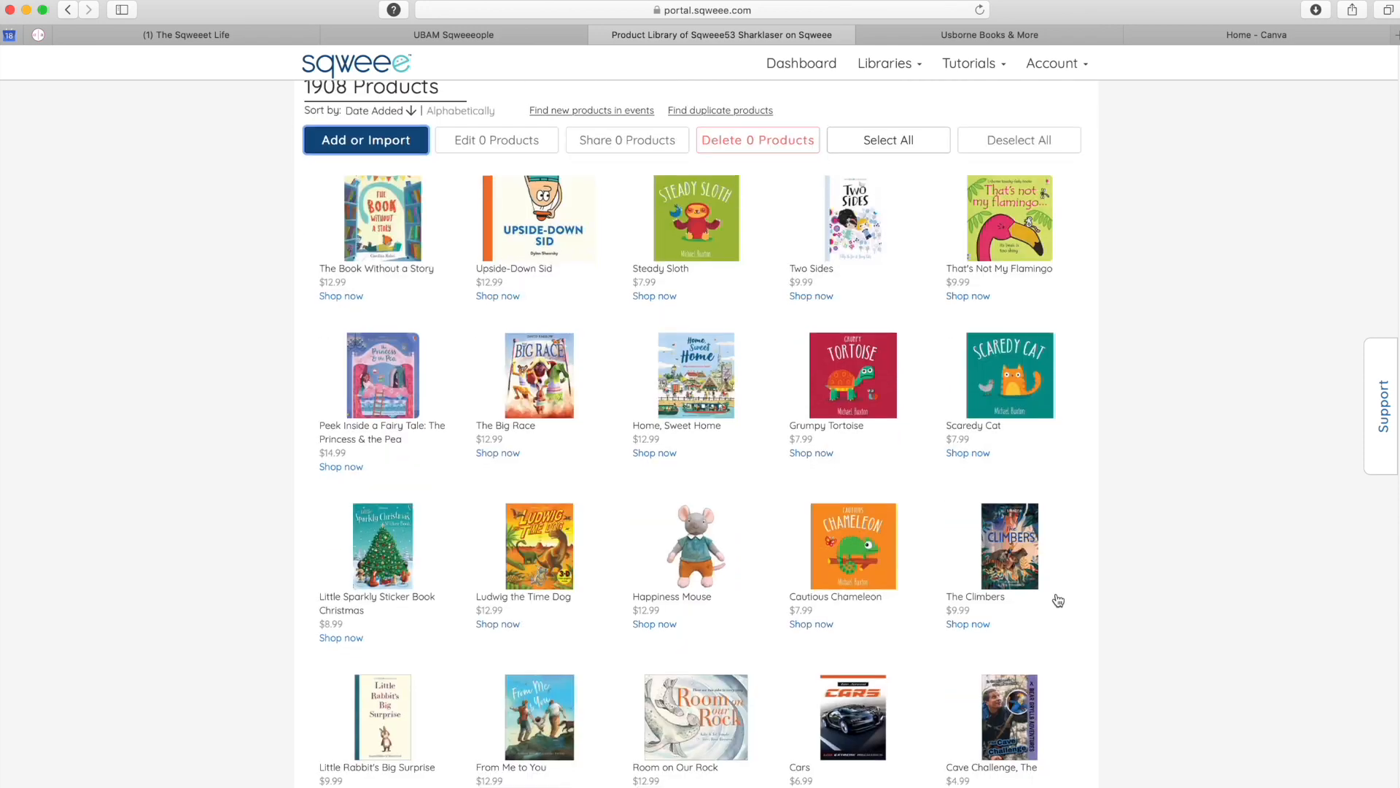
scroll(1058, 600, up, 10)
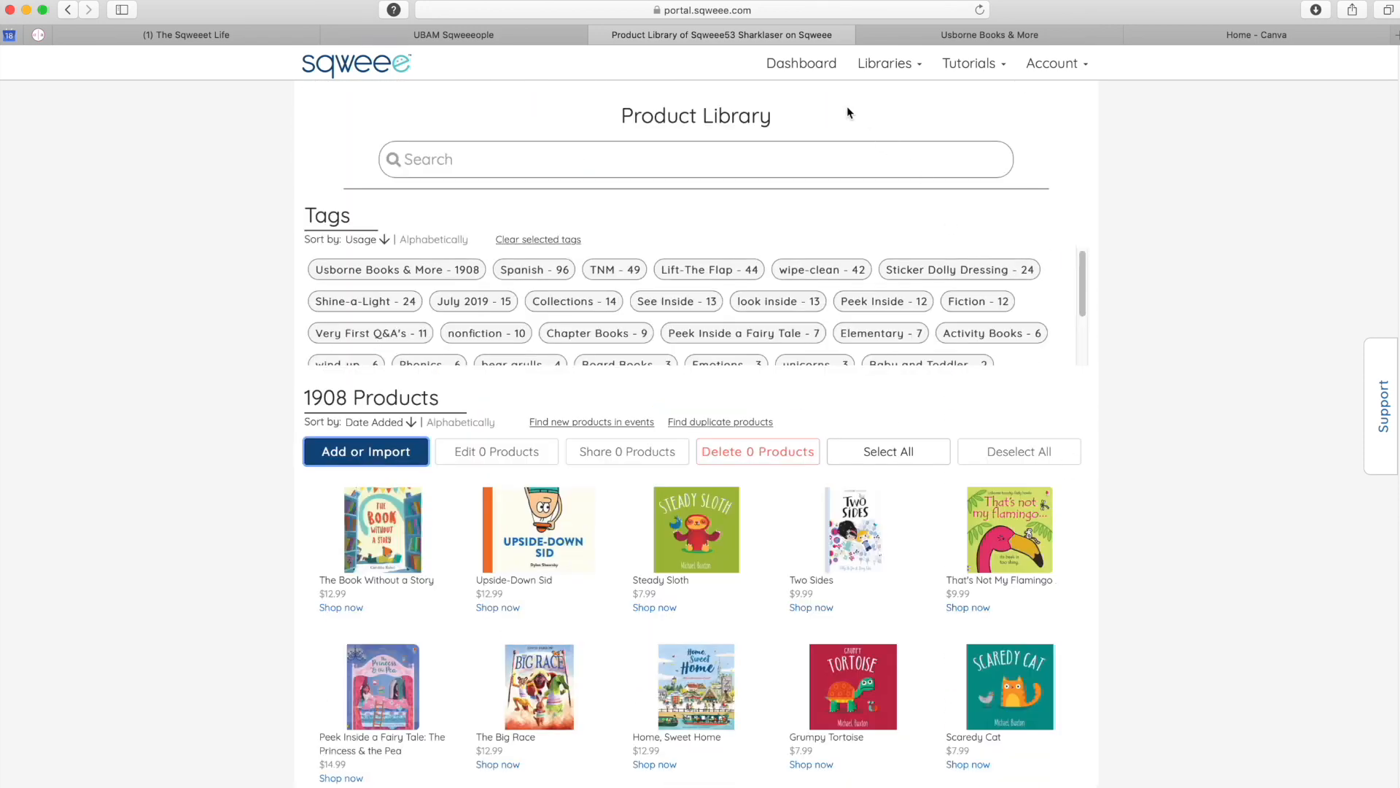
- Start a new event titled 'Kara's Book Bash' with the pasted description
click(806, 67)
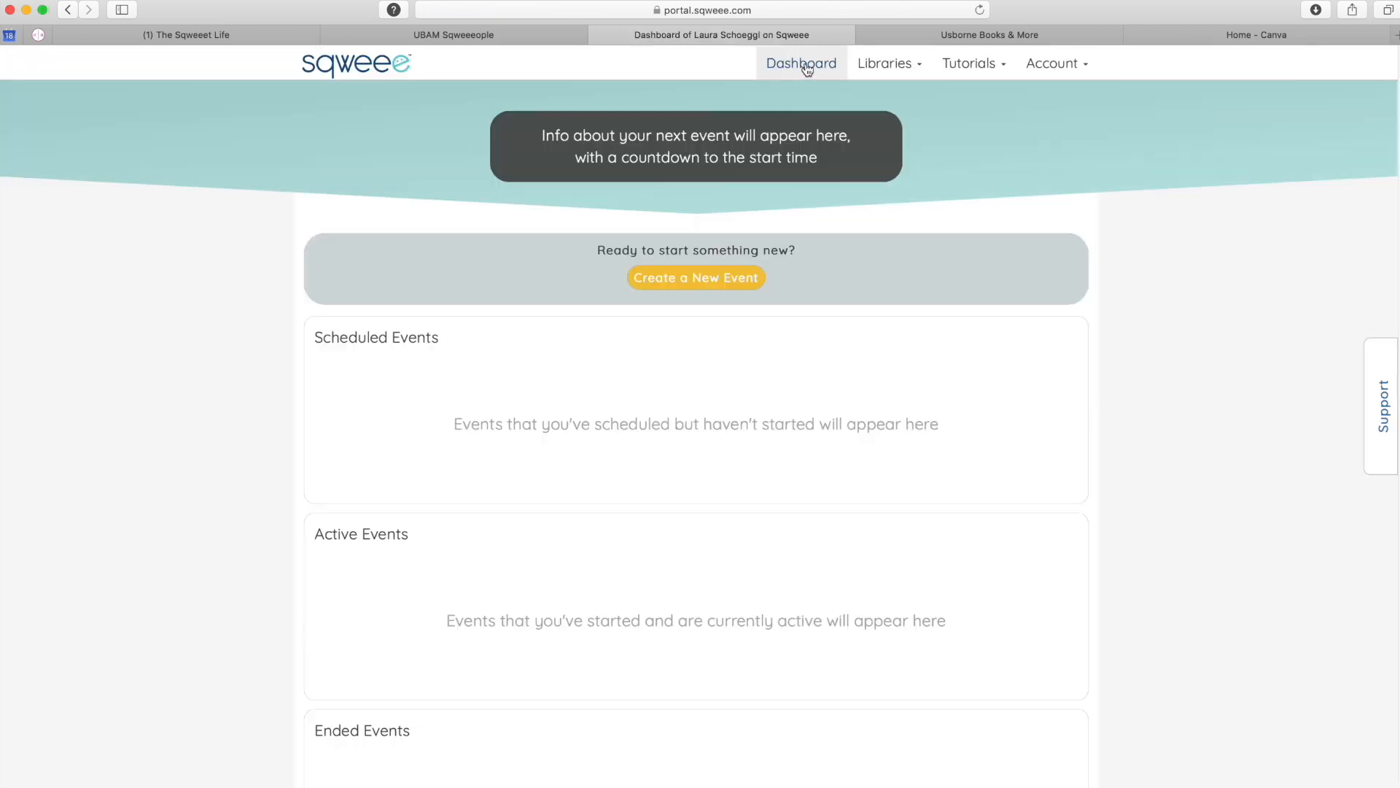
click(694, 282)
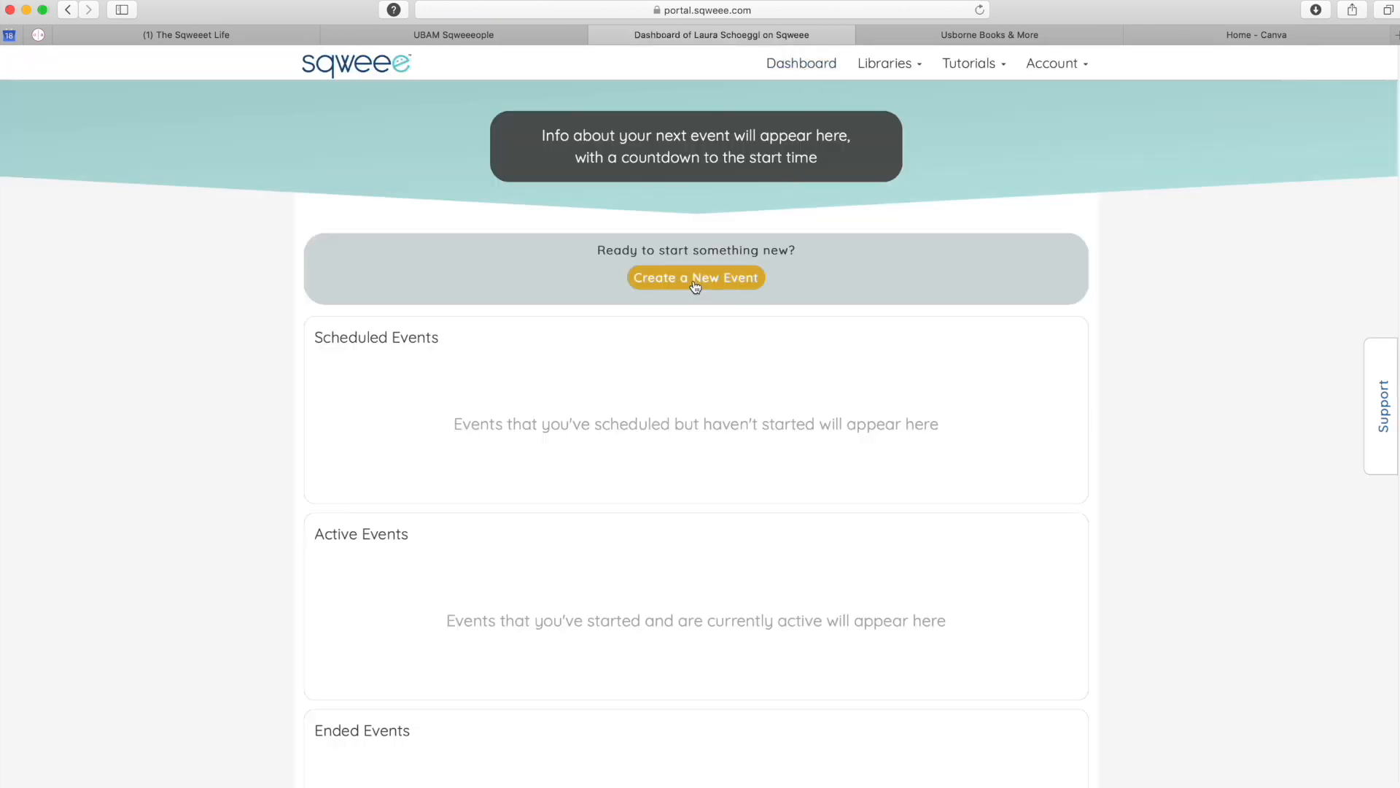
click(684, 111)
text(Kara's Book Bash)
click(467, 184)
key(cmd+v)
scroll(466, 183, up, 5)
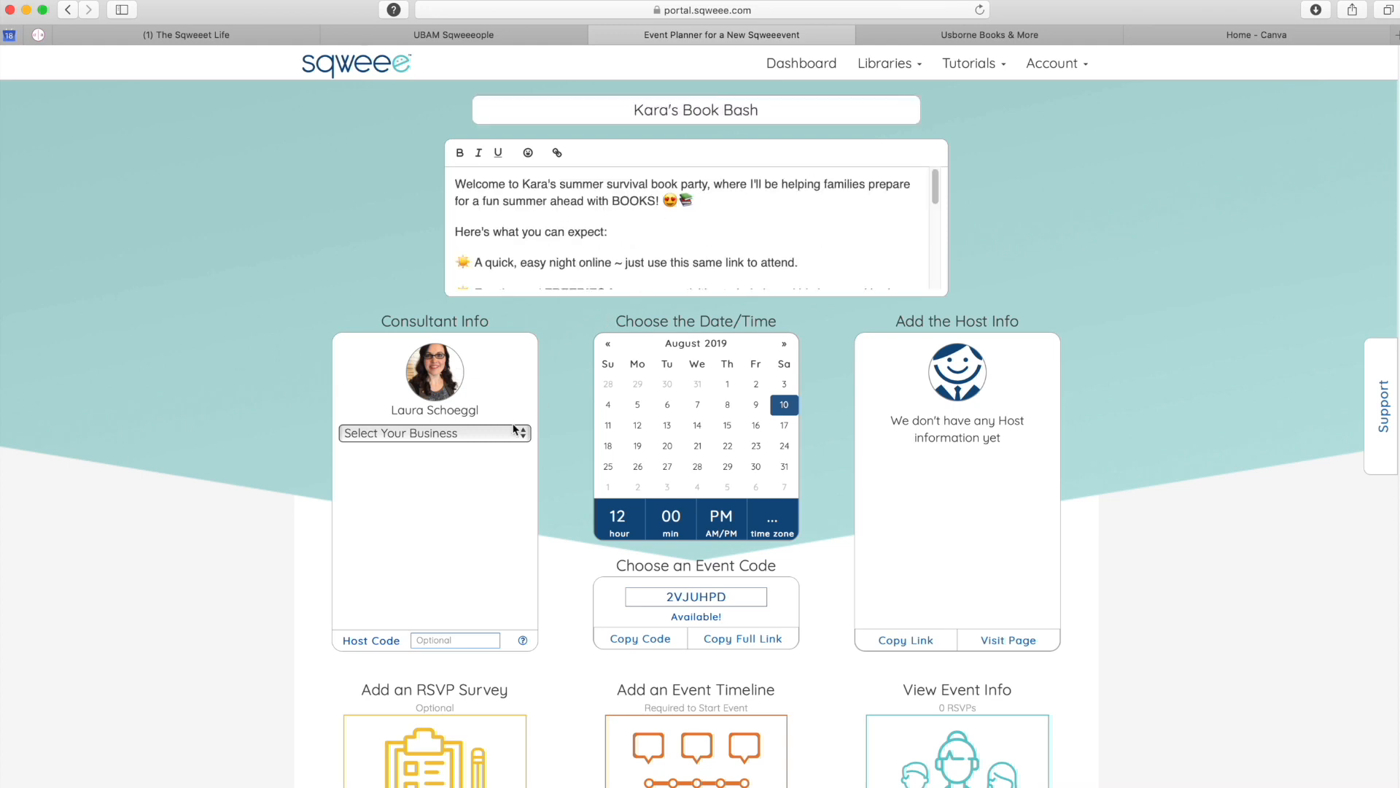
- Choose Usborne Books & More, set August 19 in Pacific time, and set event code KarasSummerBookBa
click(384, 435)
click(397, 448)
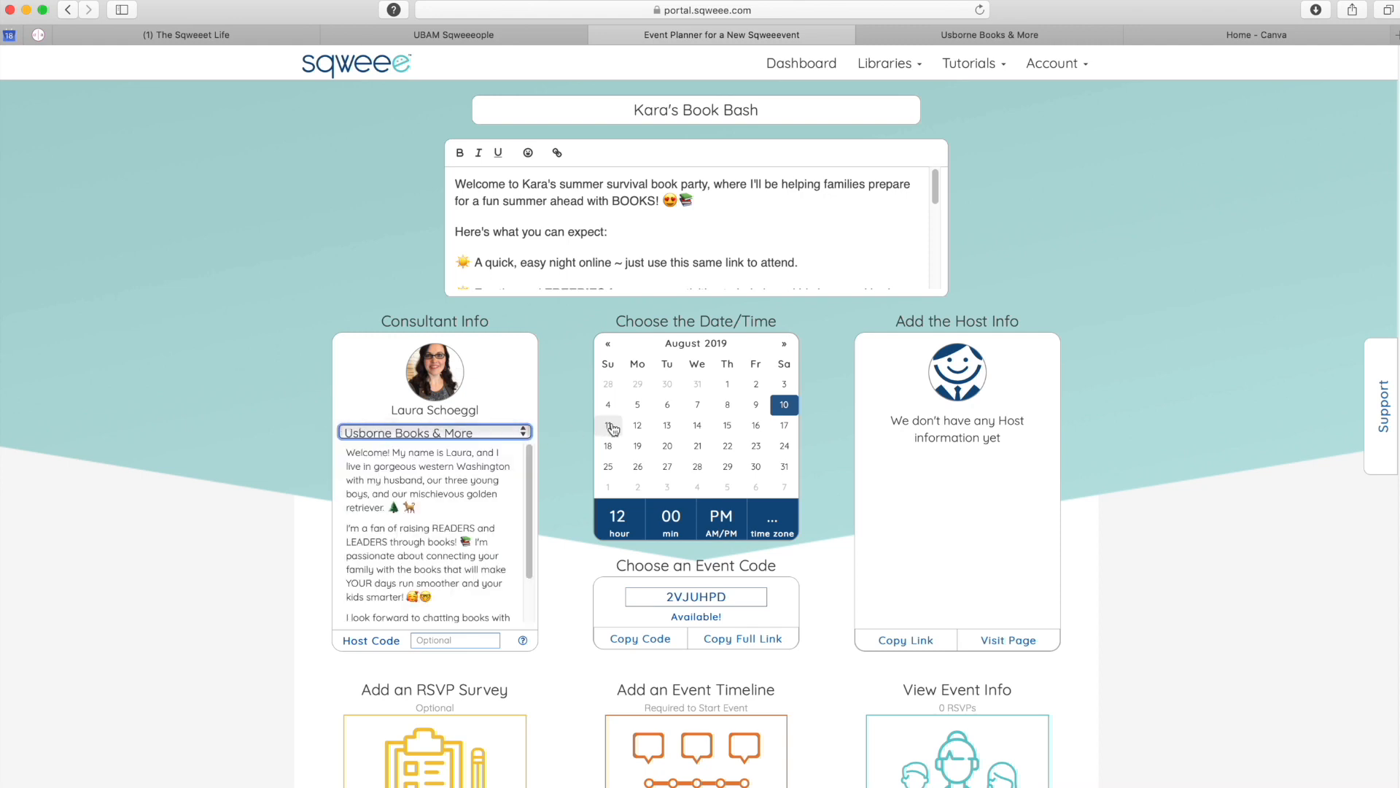
click(640, 448)
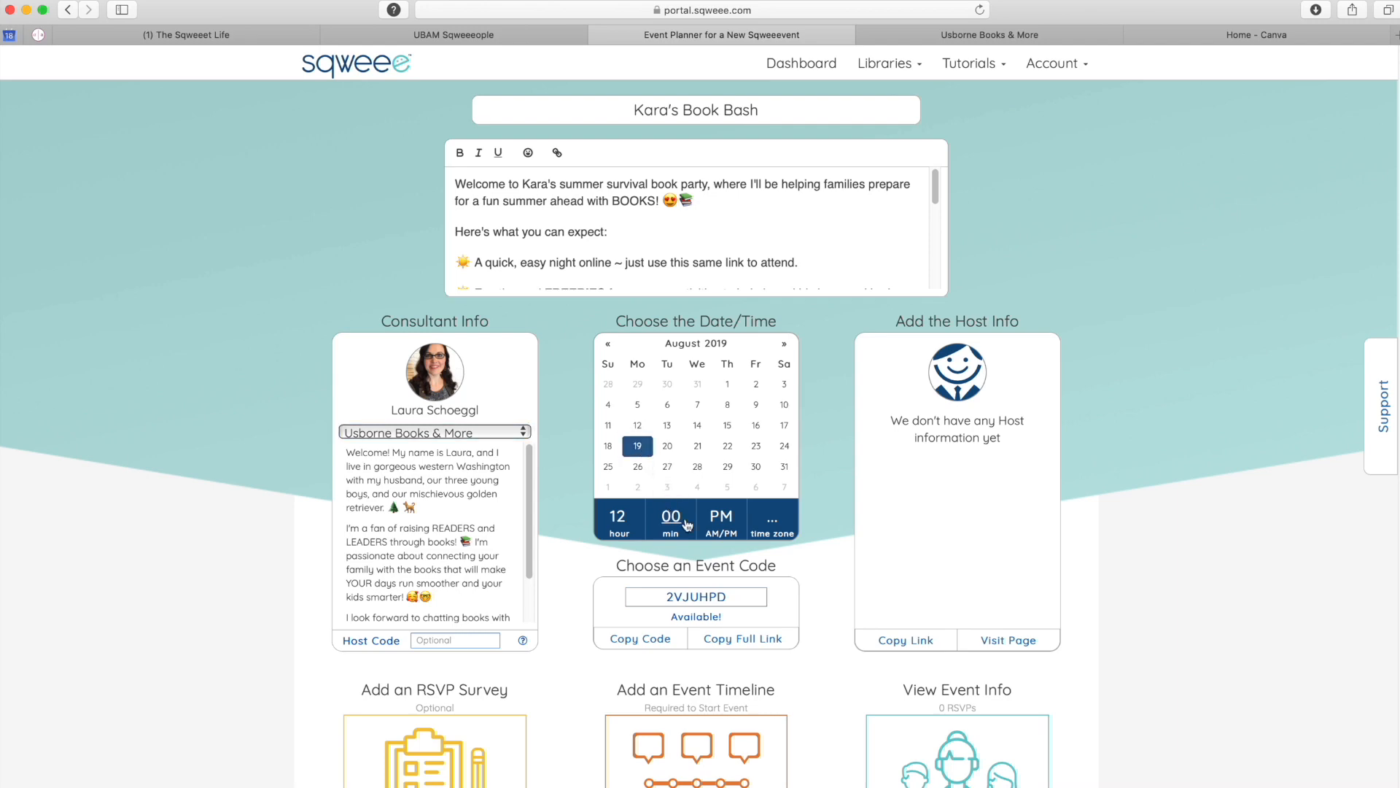
click(771, 522)
click(620, 271)
click(820, 493)
drag(727, 596, 648, 588)
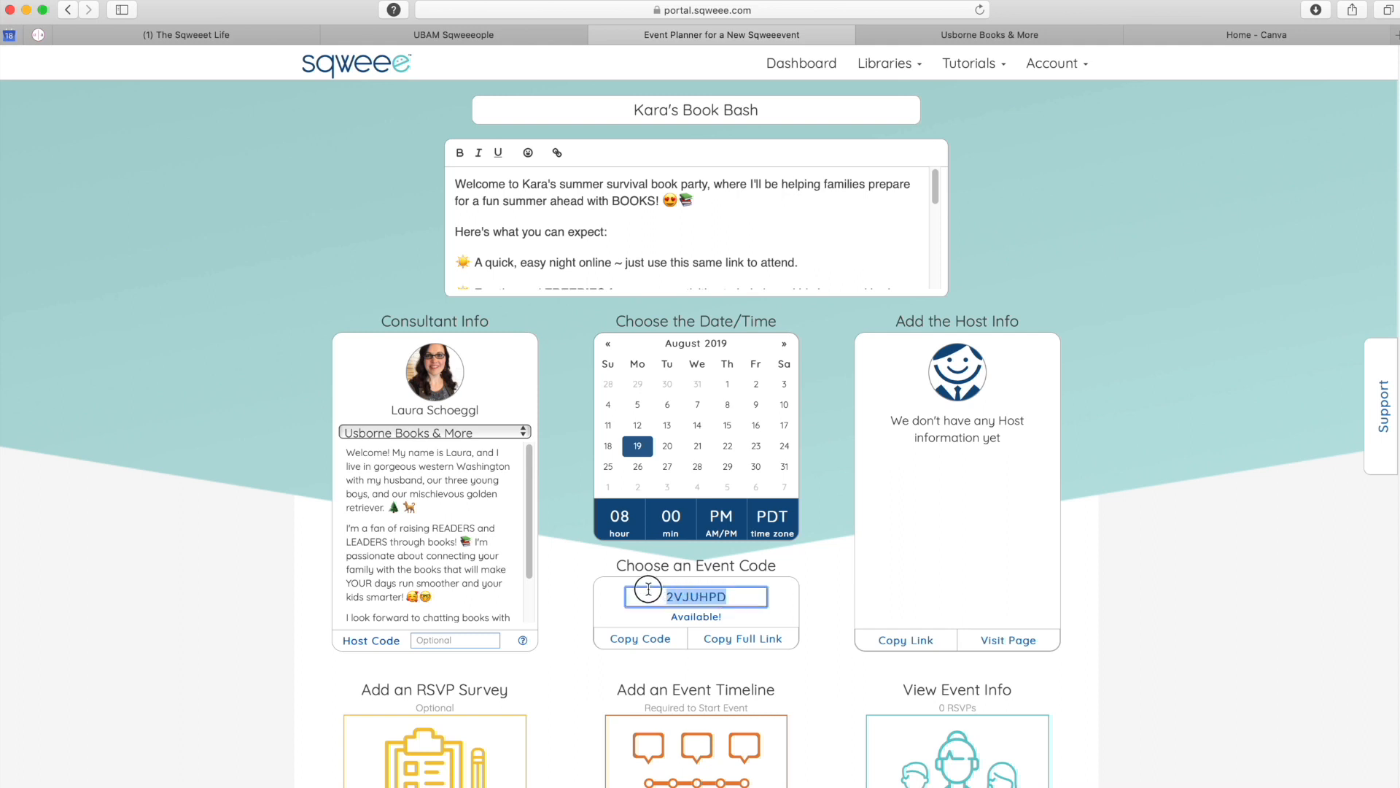
text(KarasSummerBookBa)
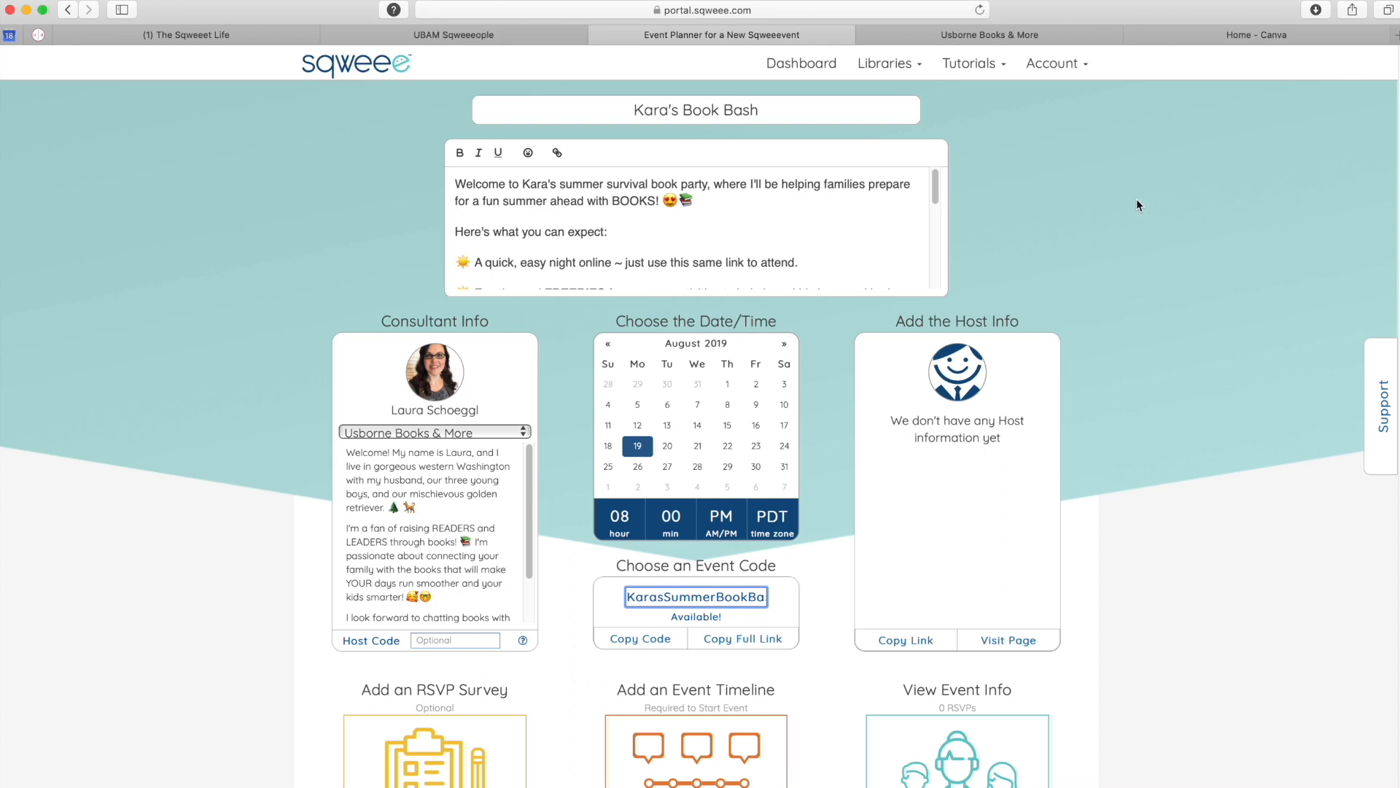
- Save a new eShow event on the Usborne site and select its event number from the link
click(1013, 35)
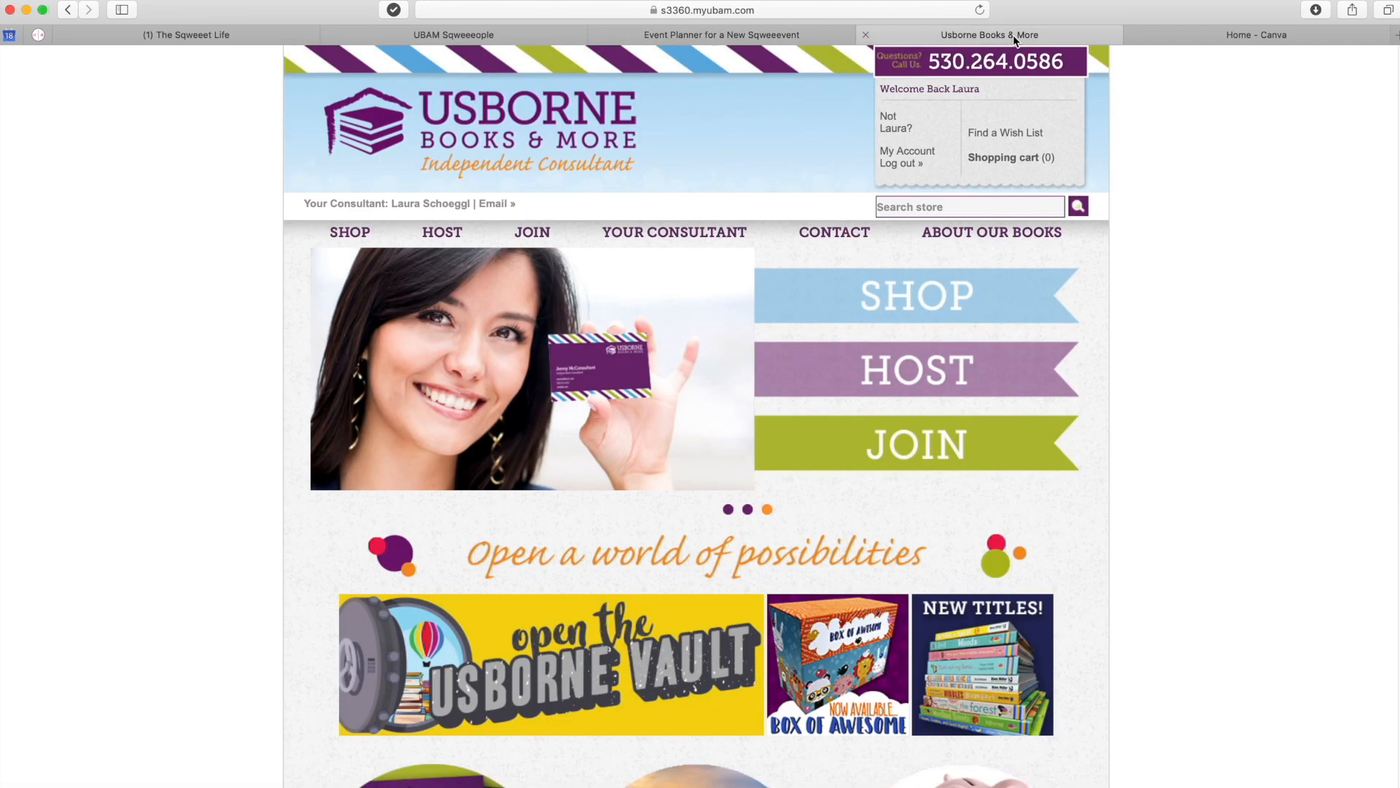
click(928, 151)
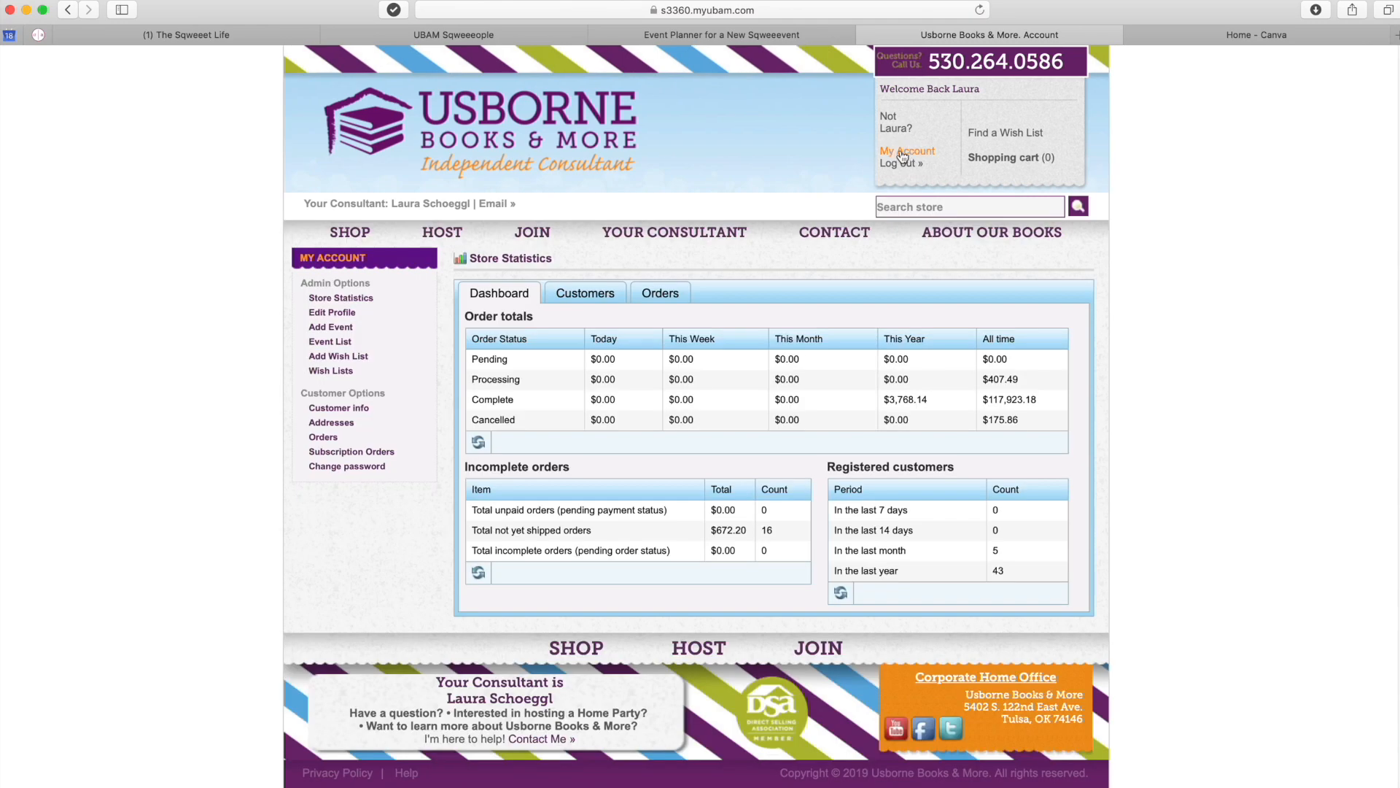
click(334, 327)
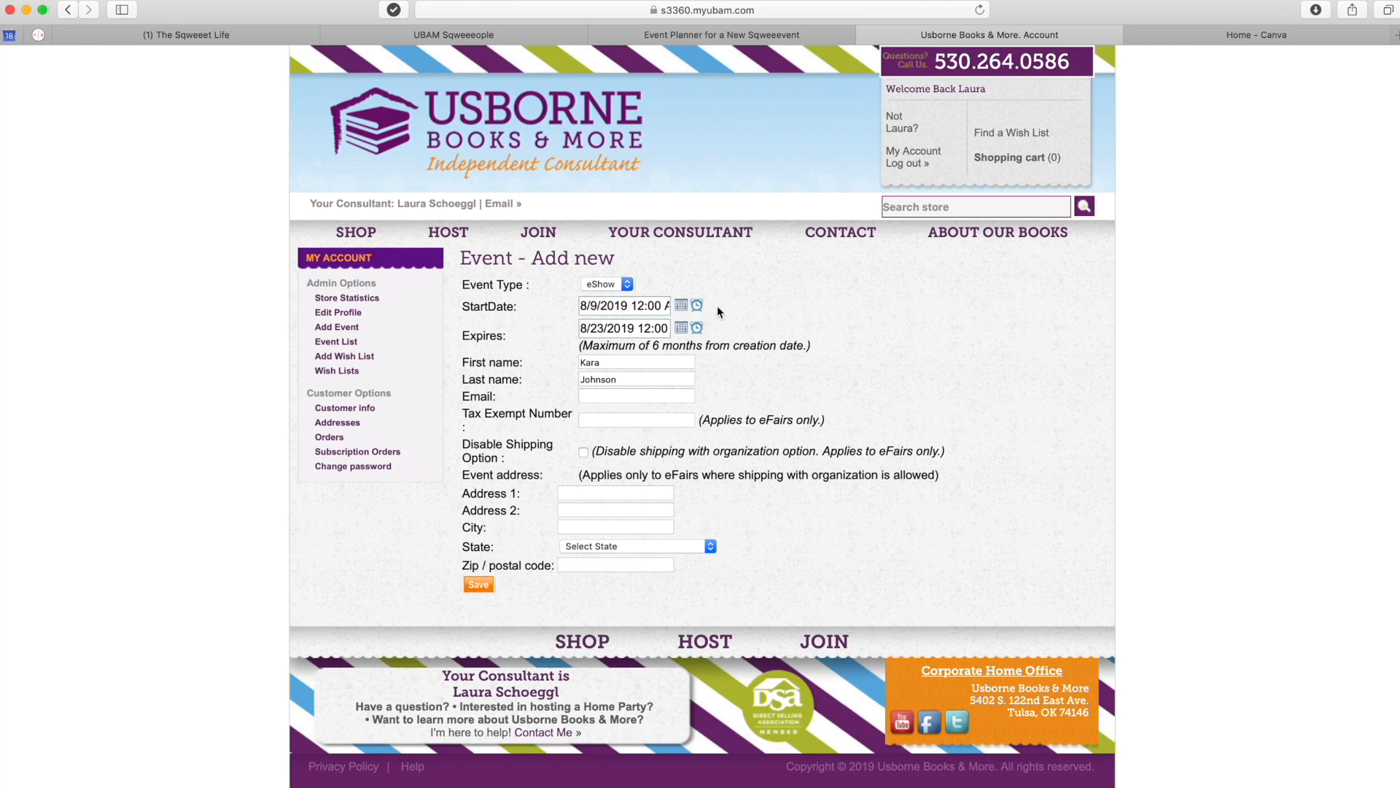
click(480, 585)
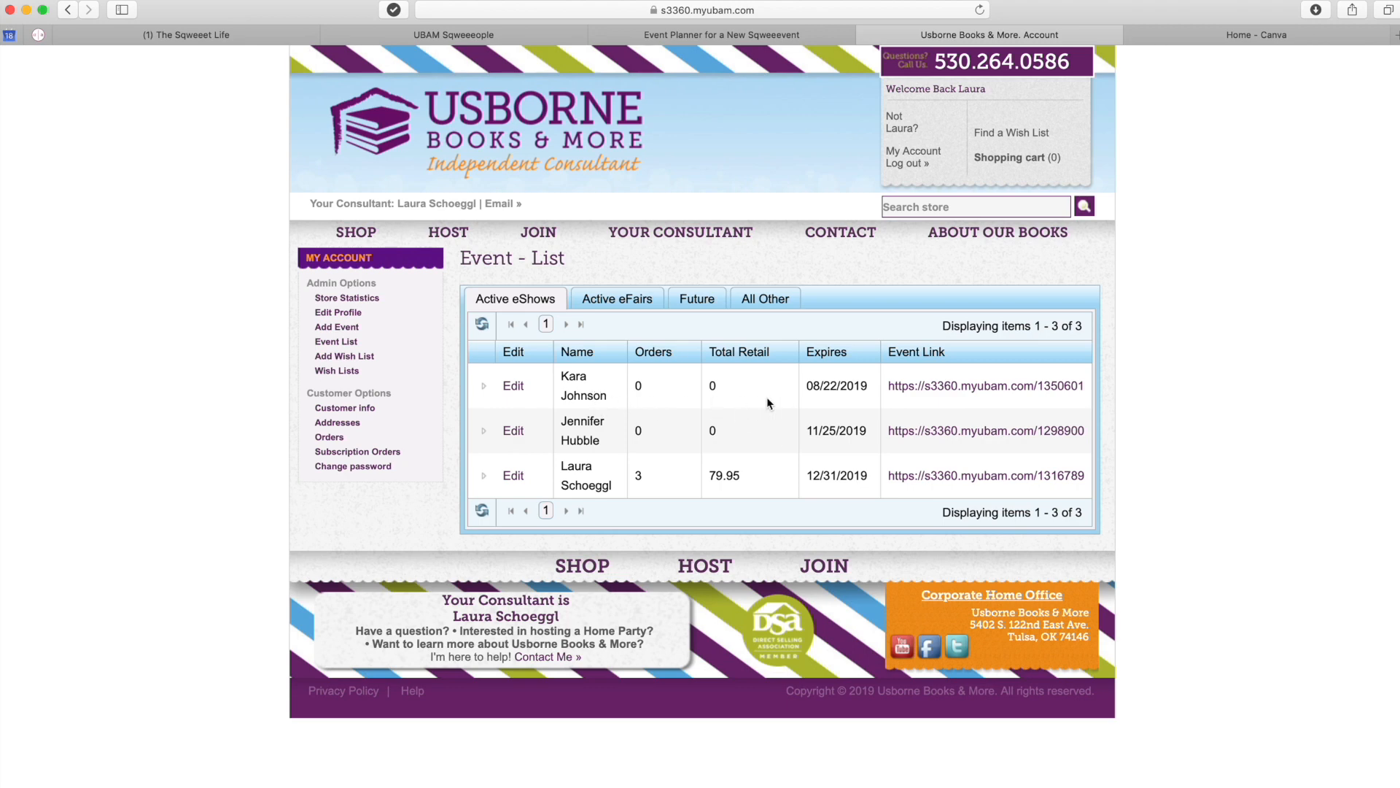
drag(1090, 387, 1038, 387)
- Set the event's host code to ?e=1350601
click(695, 34)
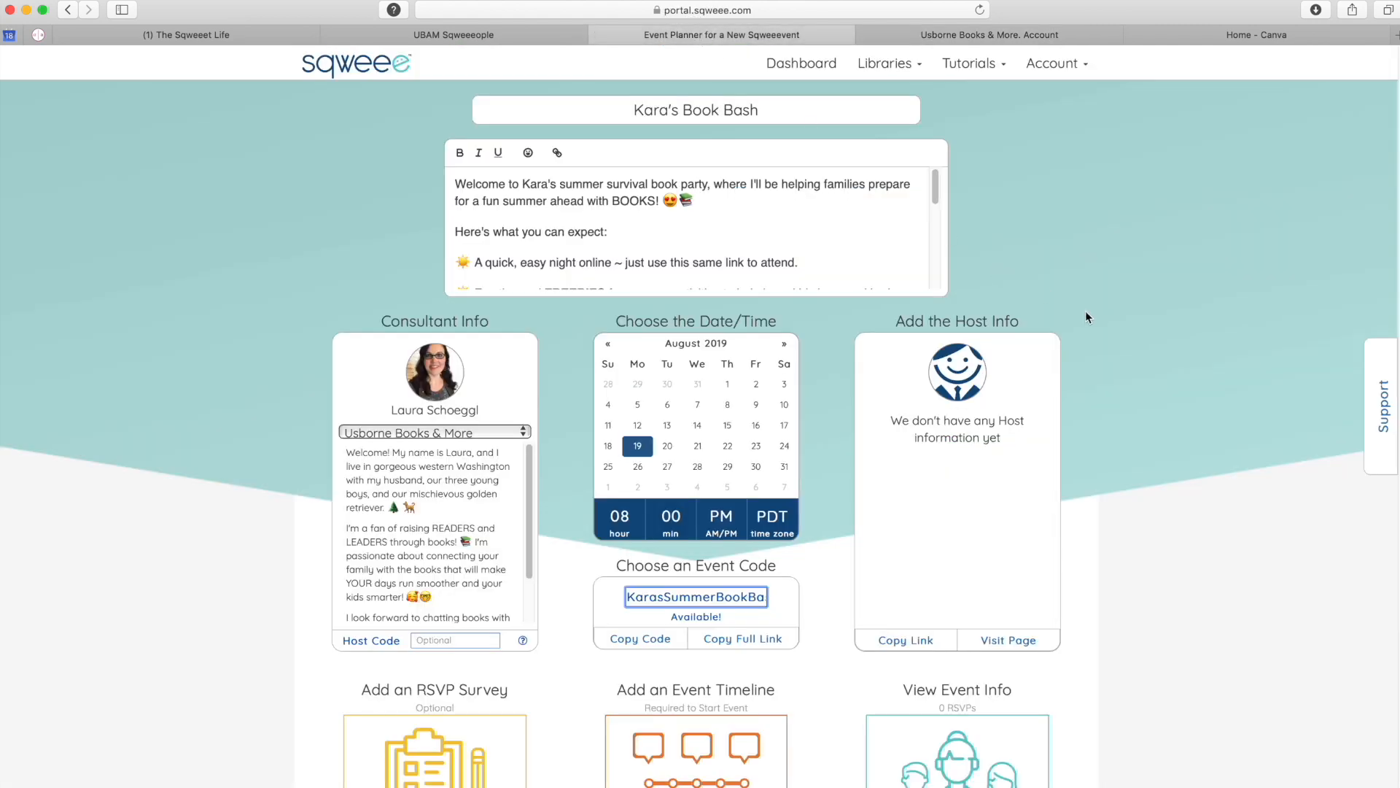
click(456, 639)
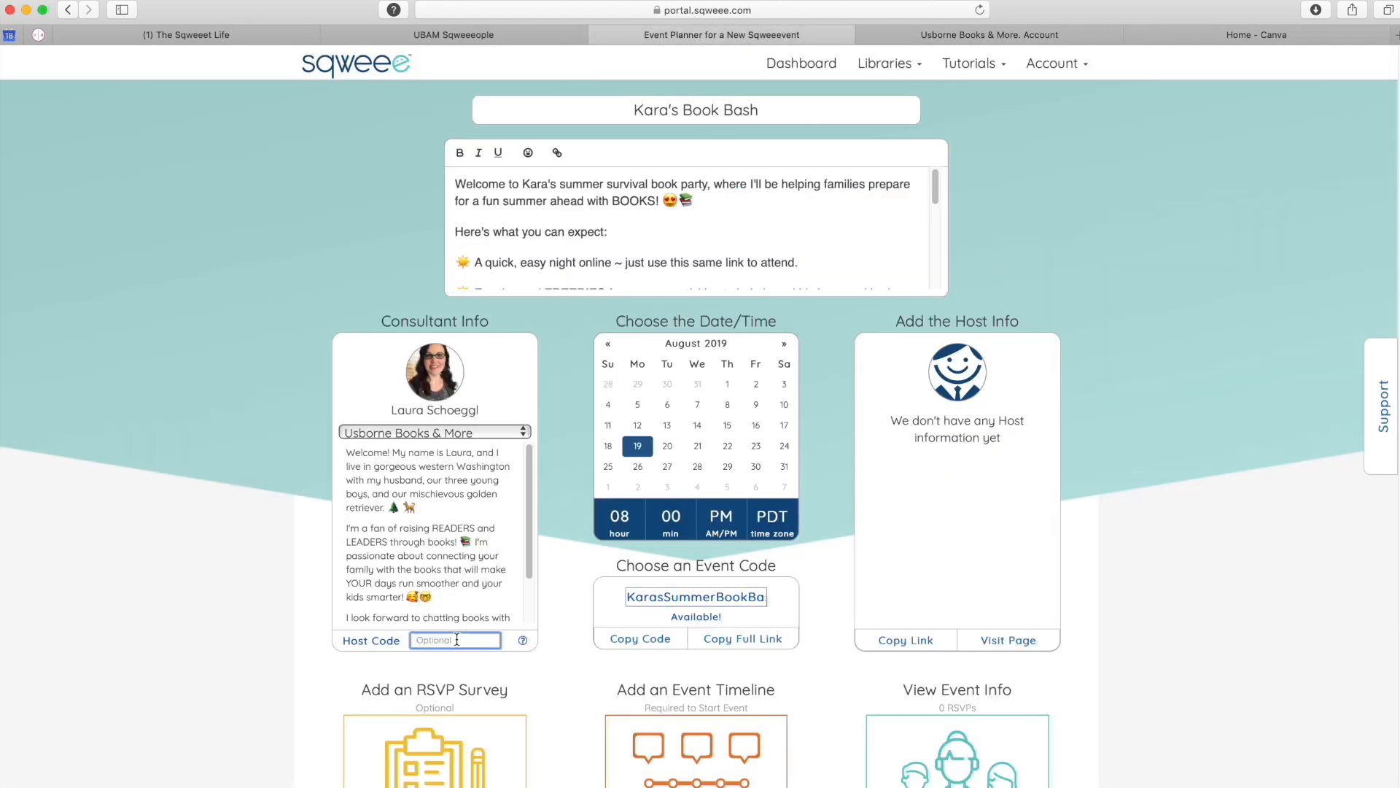
text(?e)
key(Down)
key(Down)
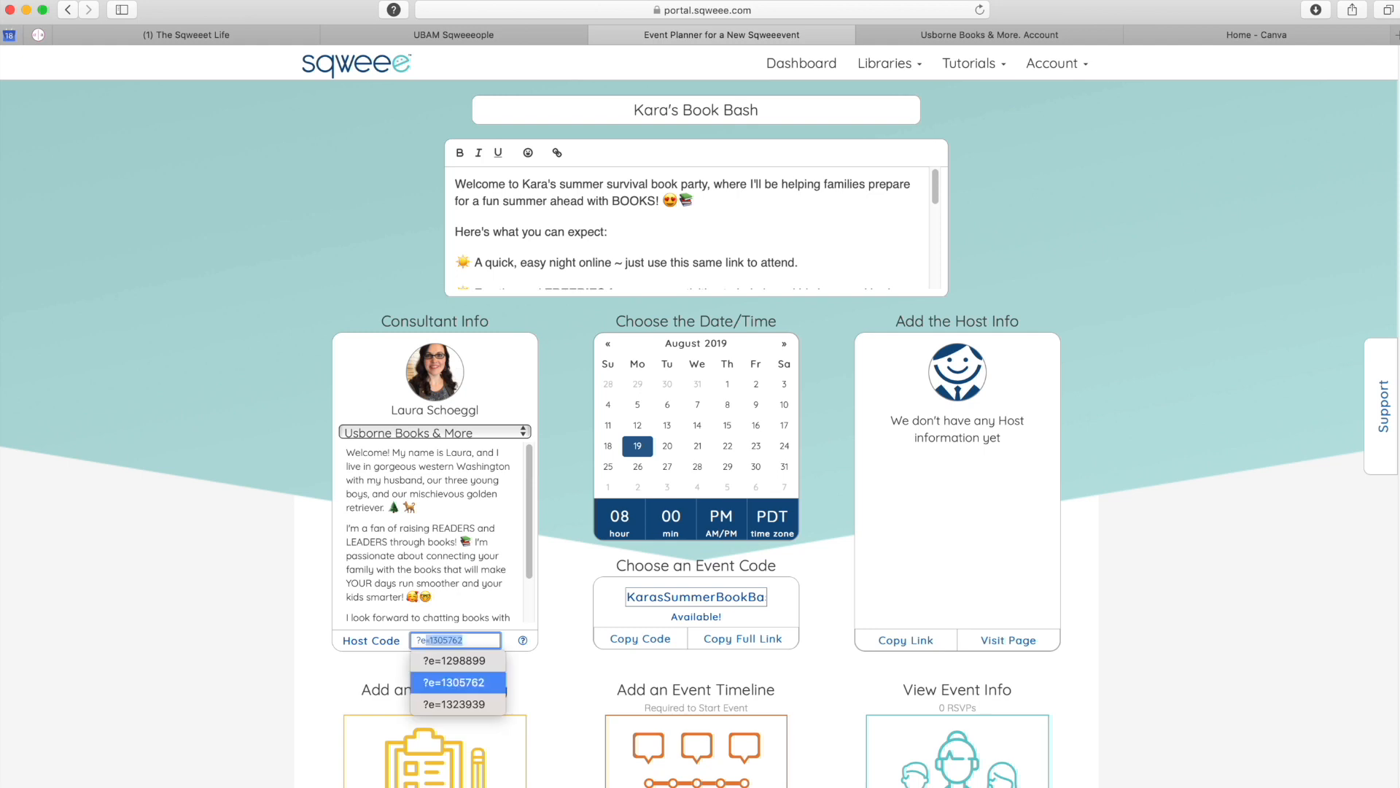
text(=1350601)
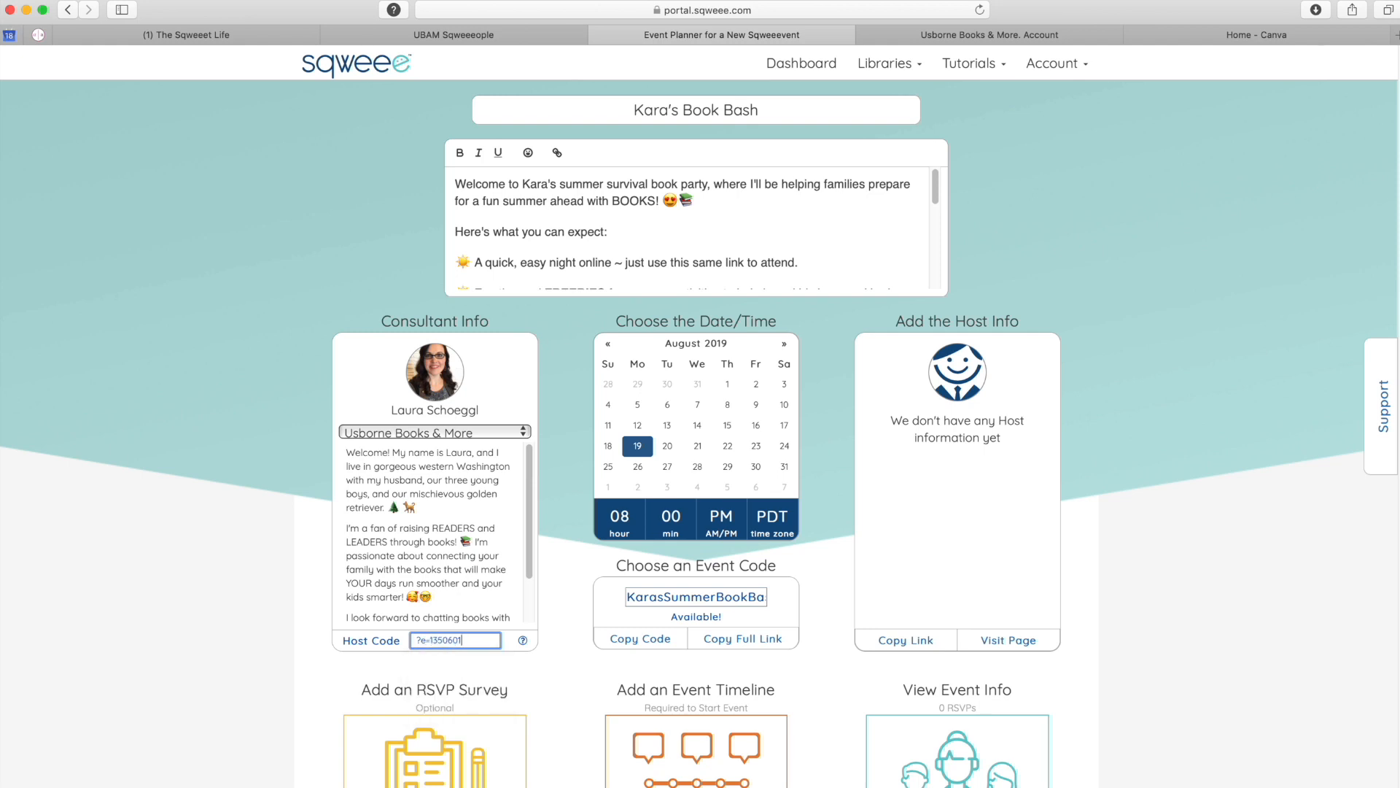
click(430, 640)
drag(431, 640, 413, 640)
click(1120, 669)
- Add the host's photo, last name and pasted bio on the host page, then save
click(1003, 642)
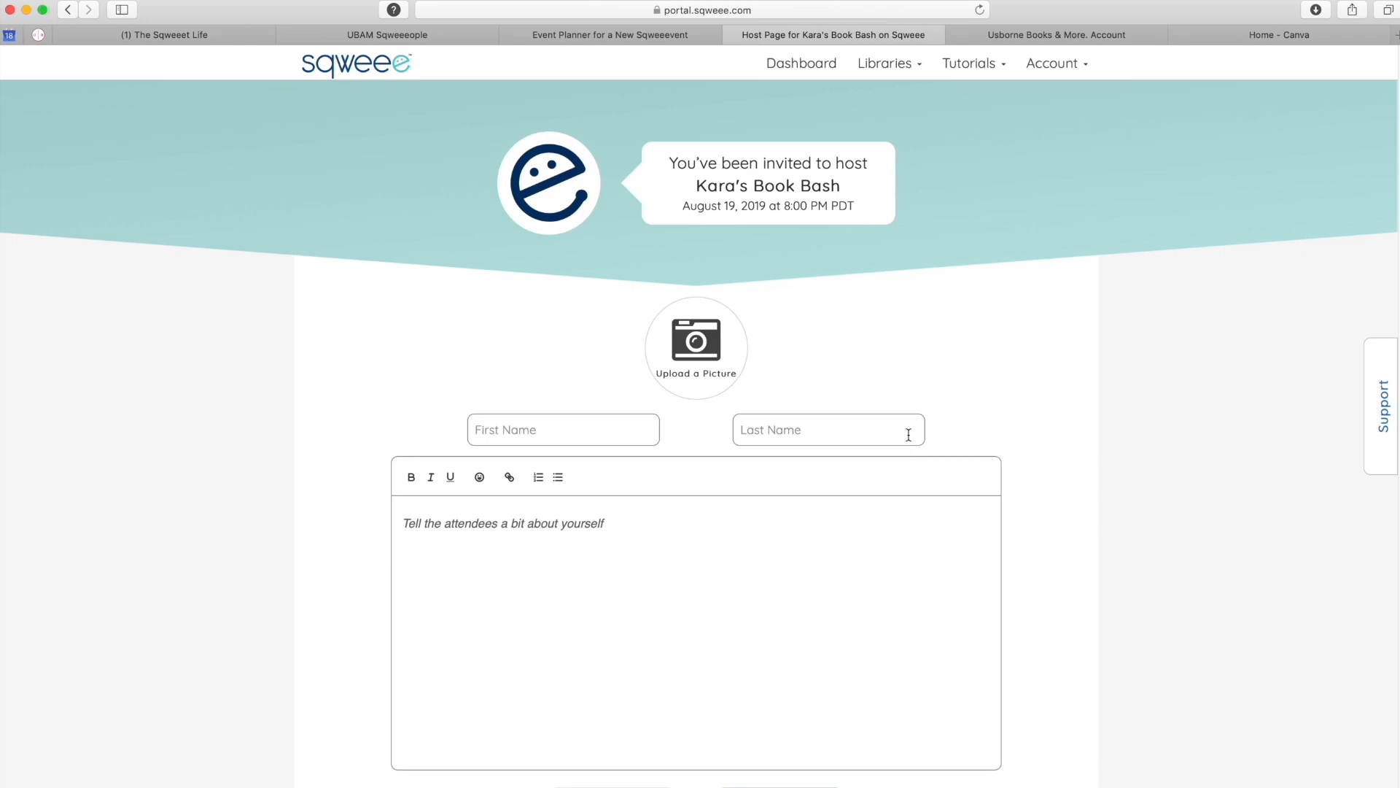
click(699, 371)
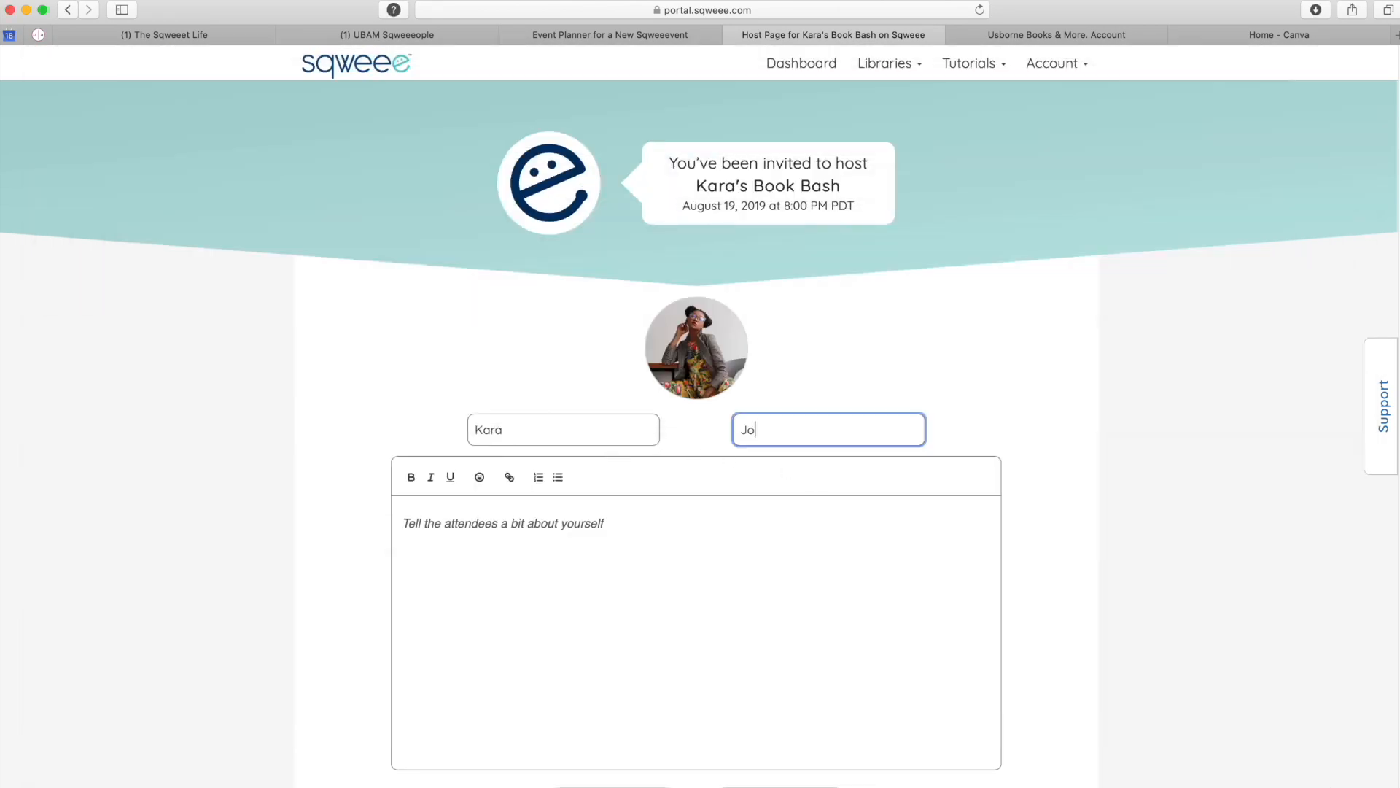
text(hnson)
click(634, 576)
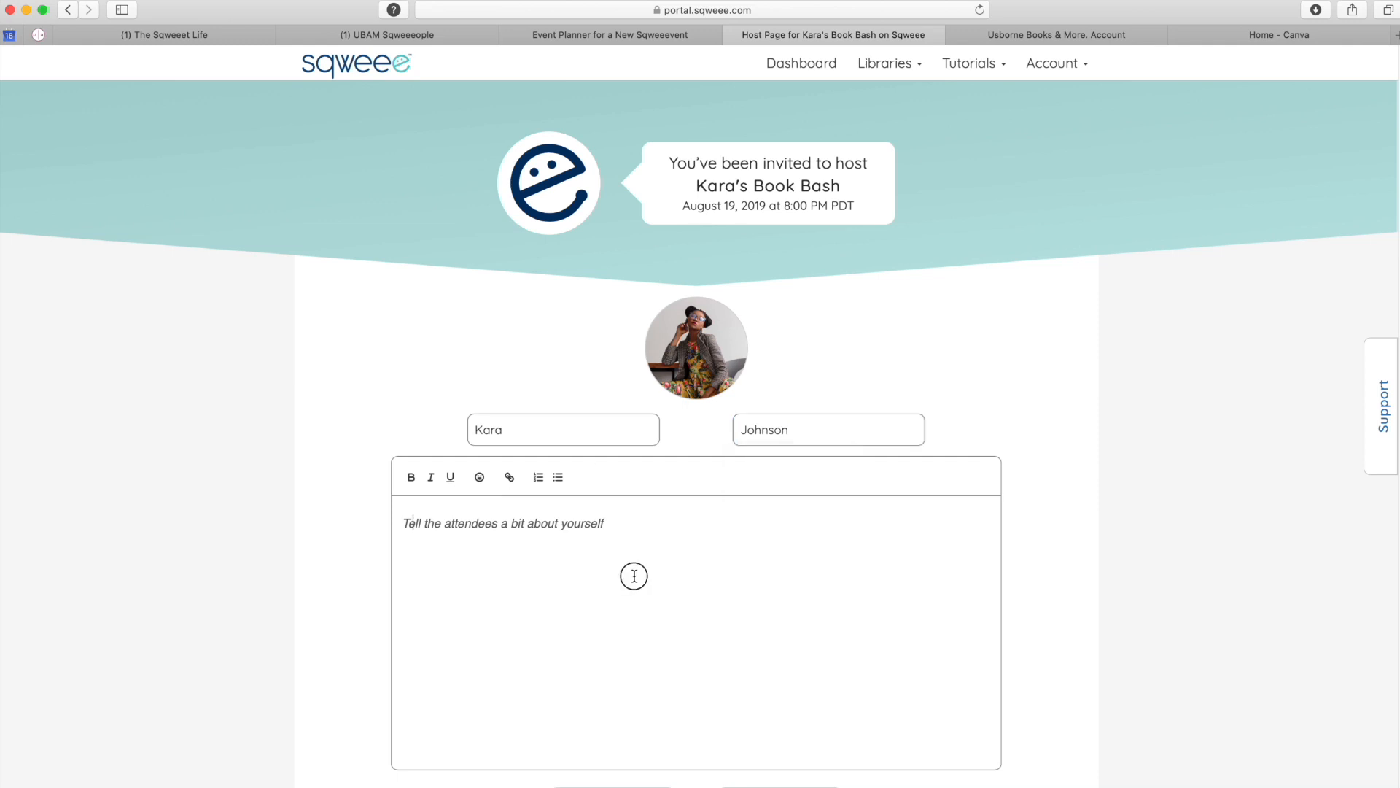
click(526, 615)
text(Hello friends! Thank you so much for joining us for my Usborne Books Summer Survival Book Party! I have a passion for reading and I am trying to instill that passion in my kids as well. My boys only have a few Usborne Books but they love absolutely them. I look forward to hanging out with you all during the party!)
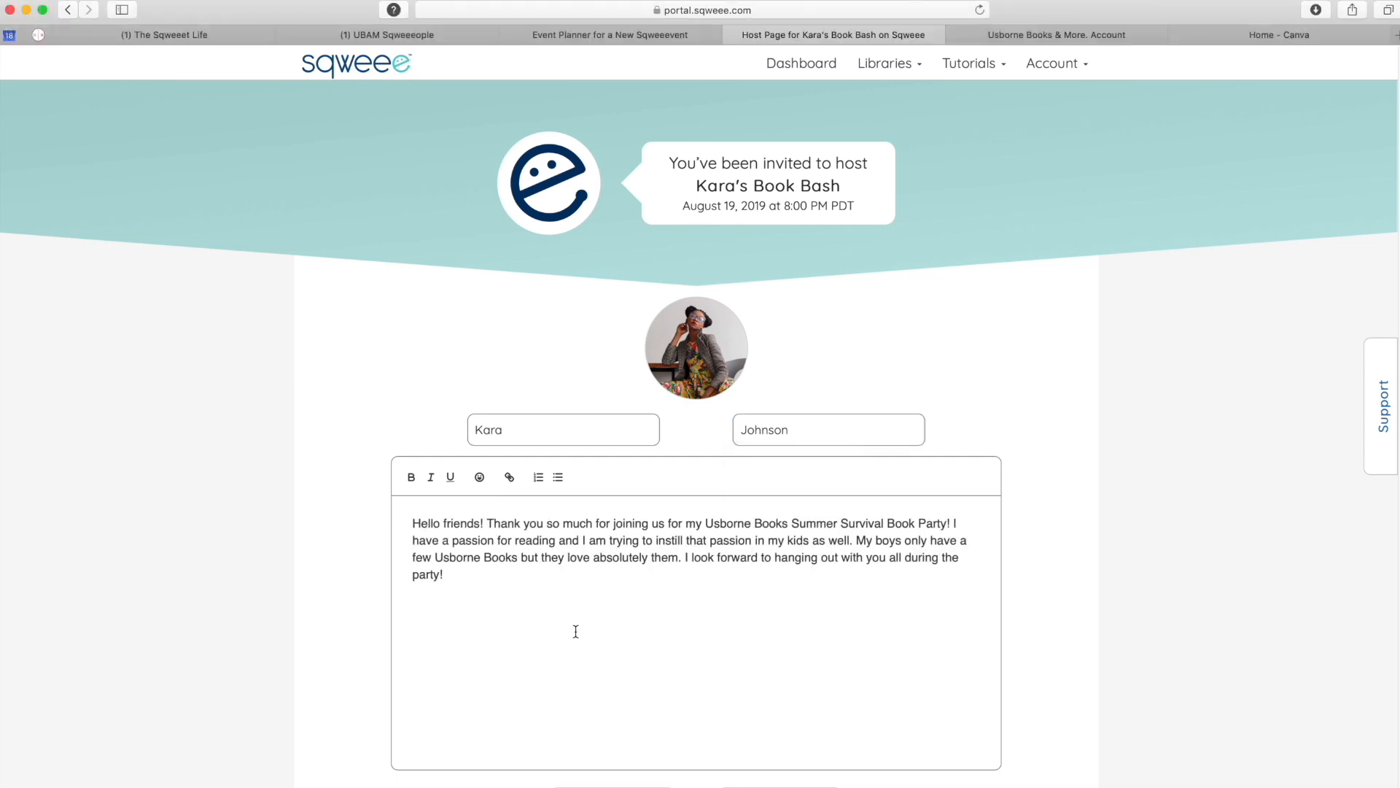
scroll(568, 628, down, 1)
click(619, 763)
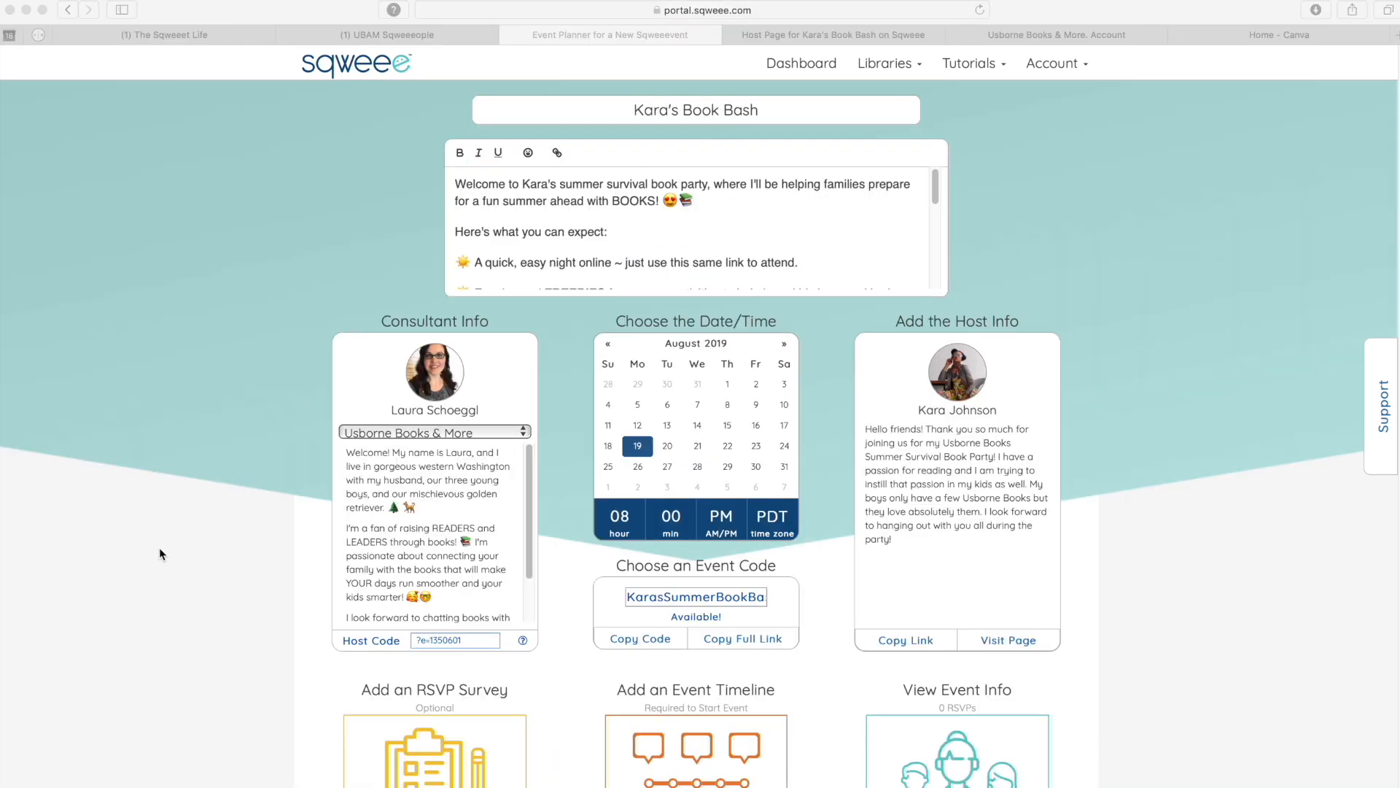
- Open the RSVP Survey builder for Kara's Book Bash
click(95, 558)
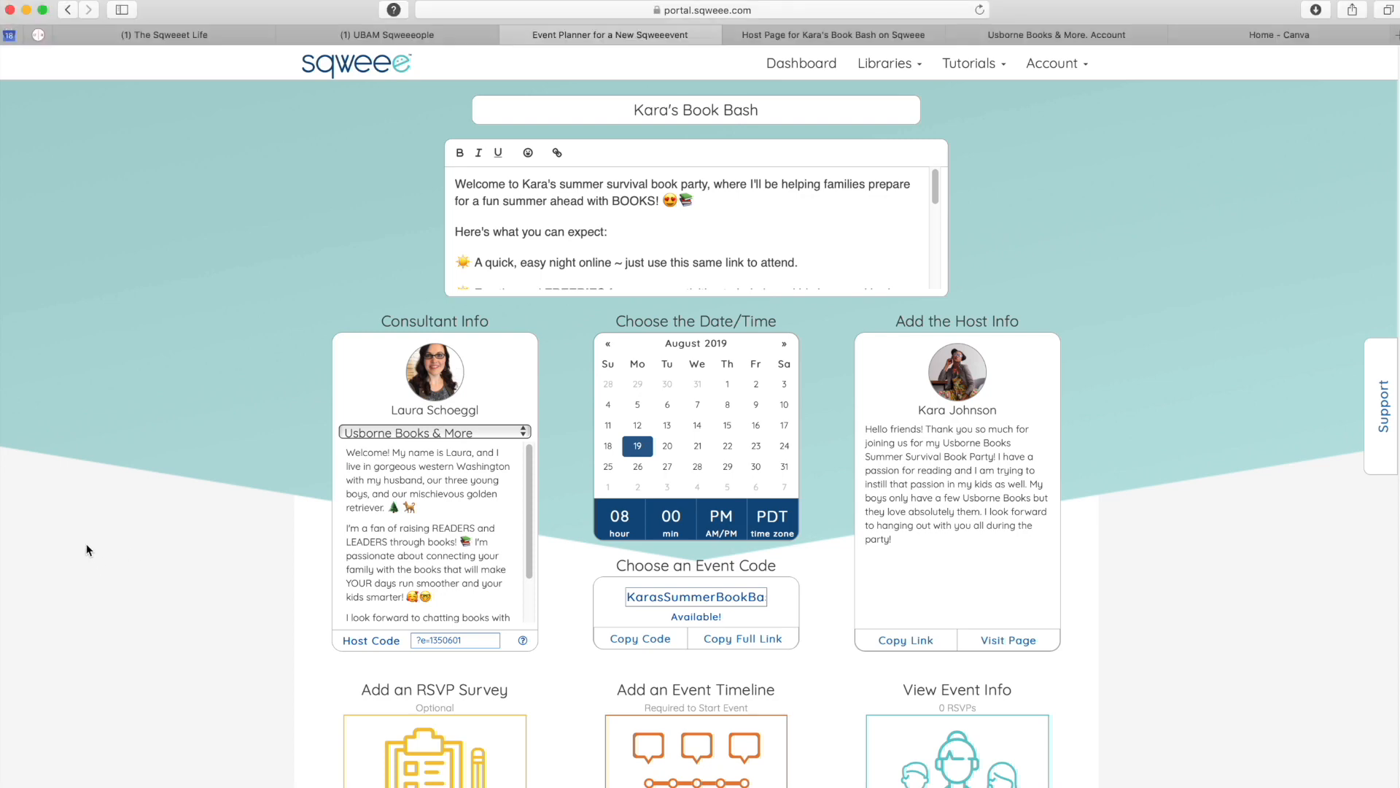
scroll(245, 576, down, 3)
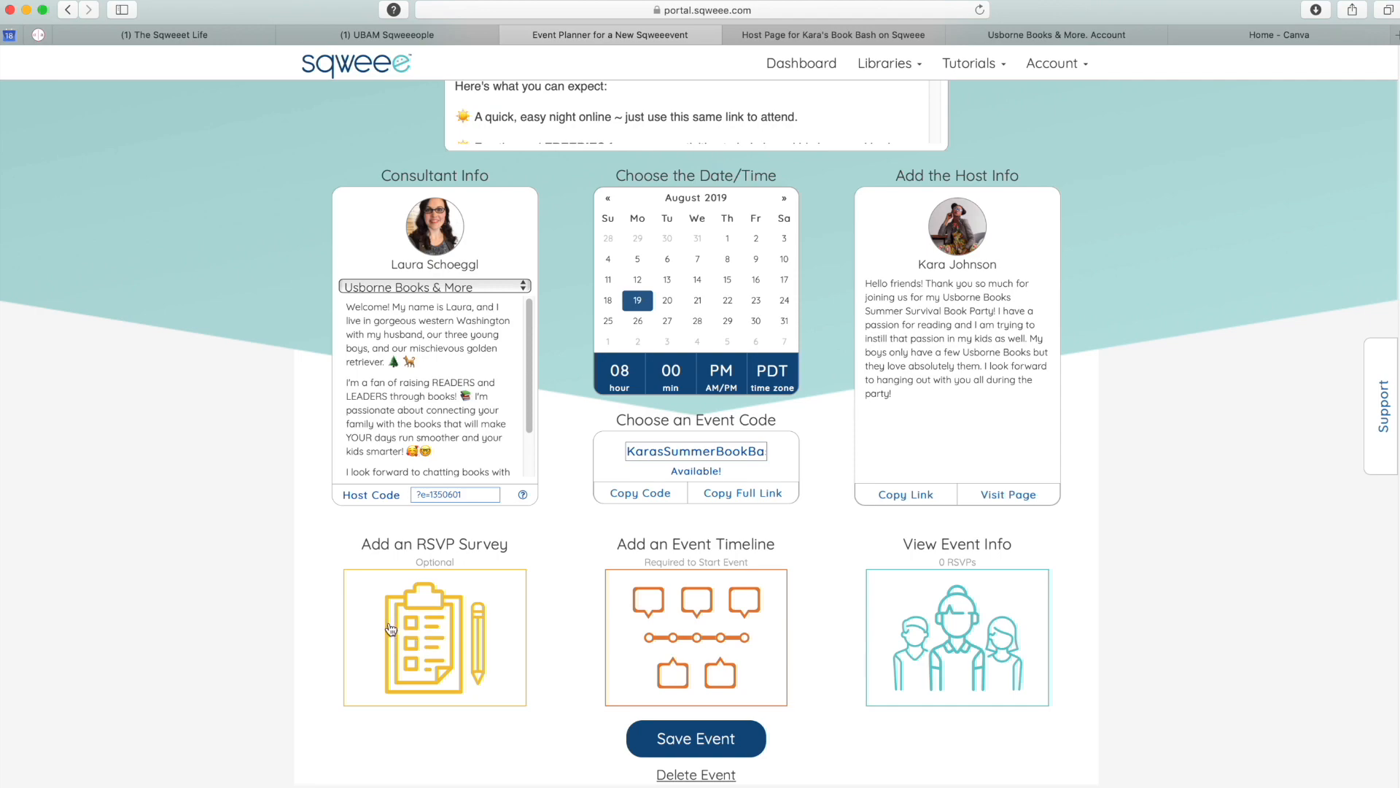
click(441, 612)
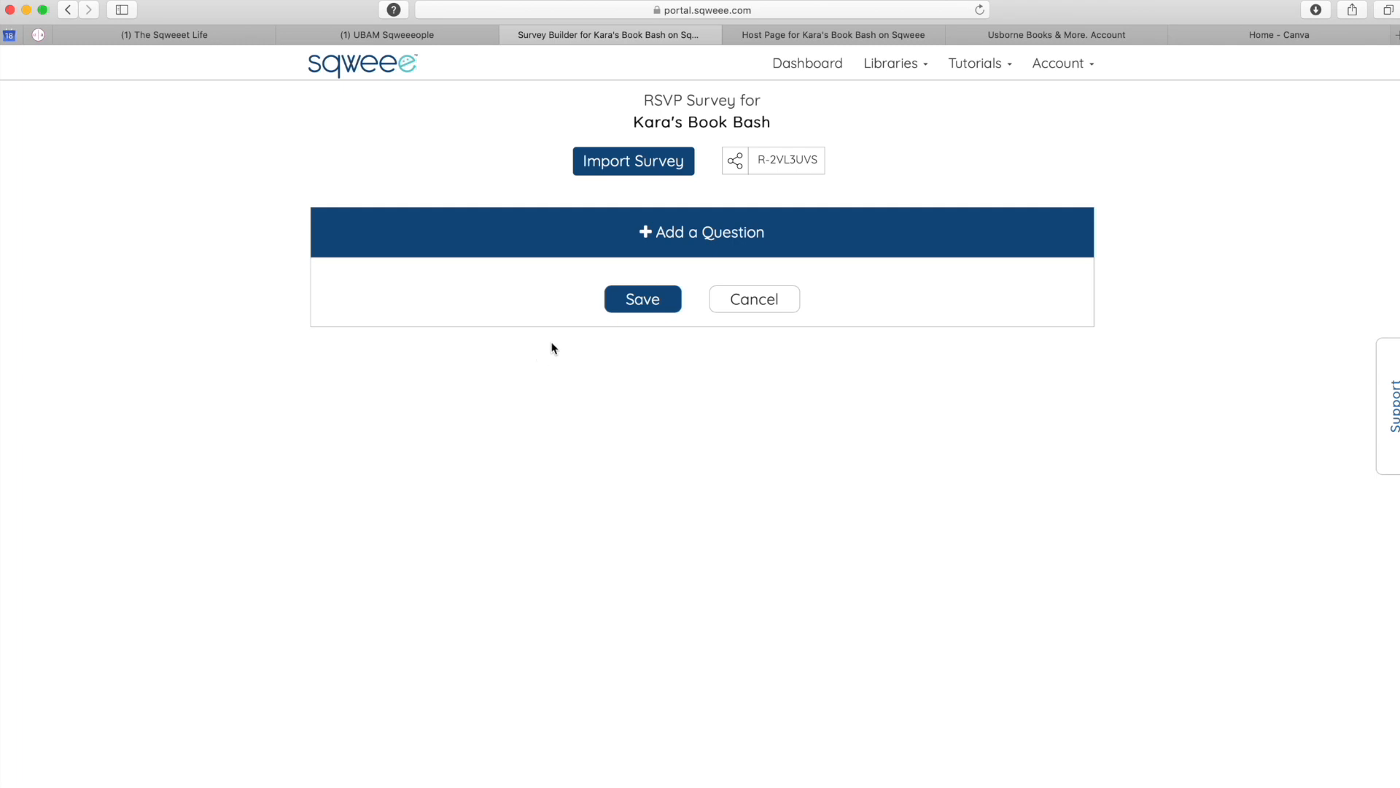
click(621, 164)
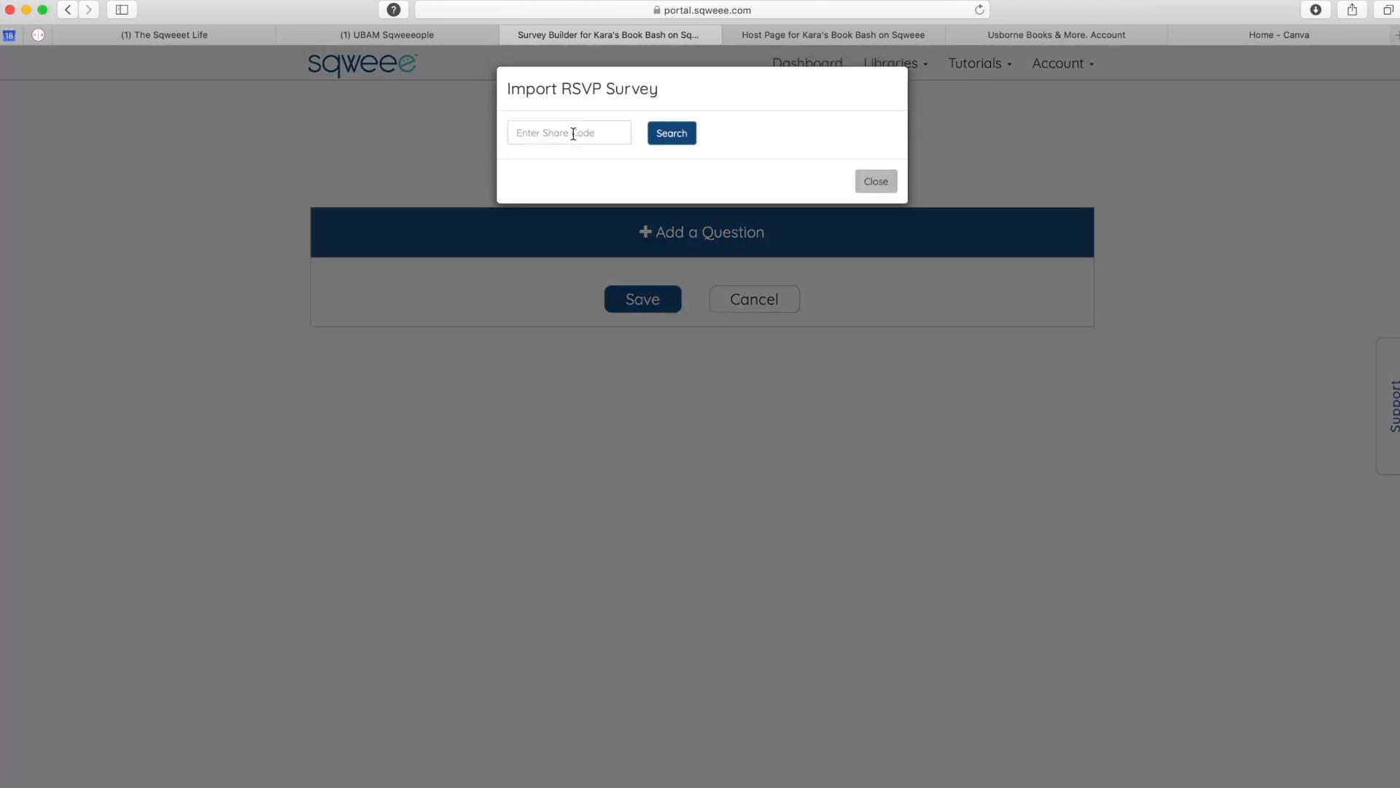
click(573, 133)
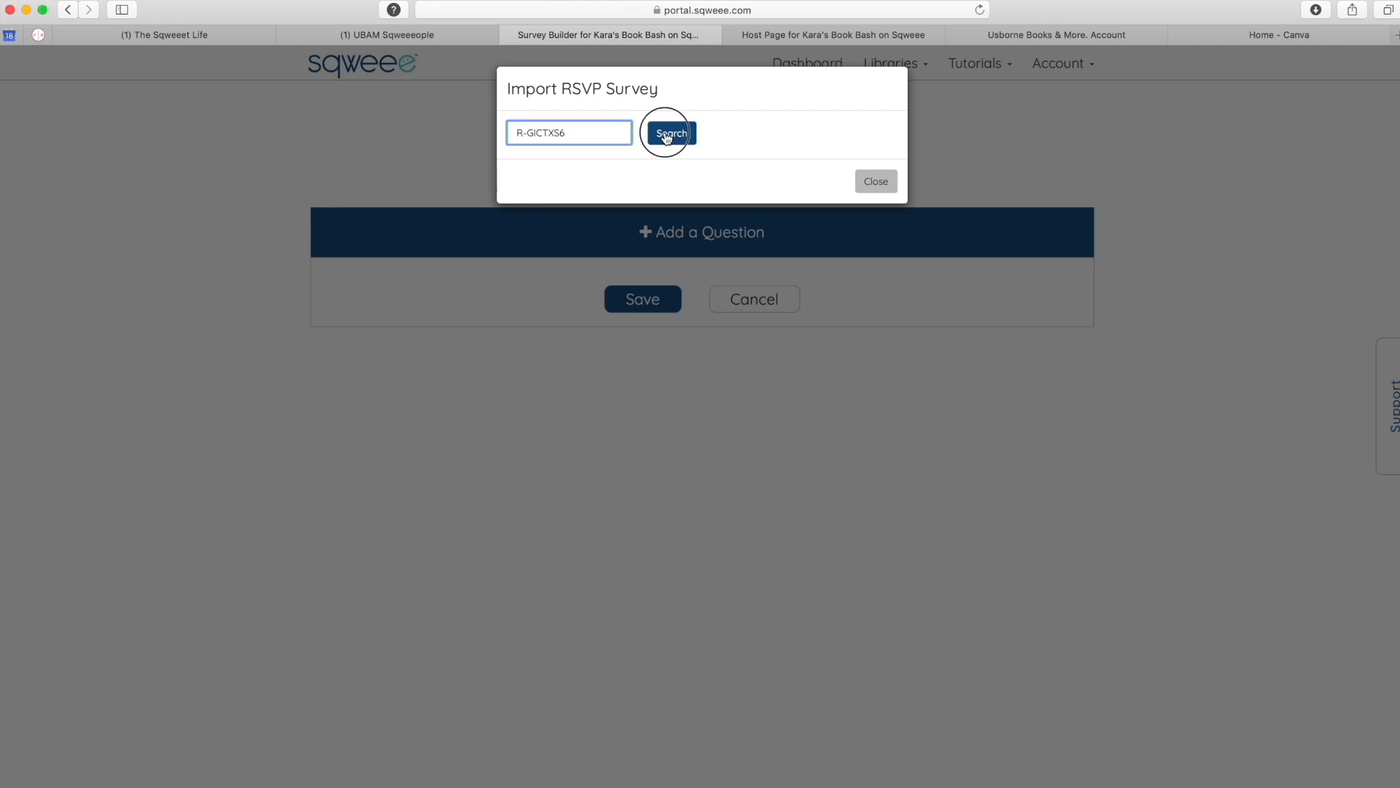
click(667, 136)
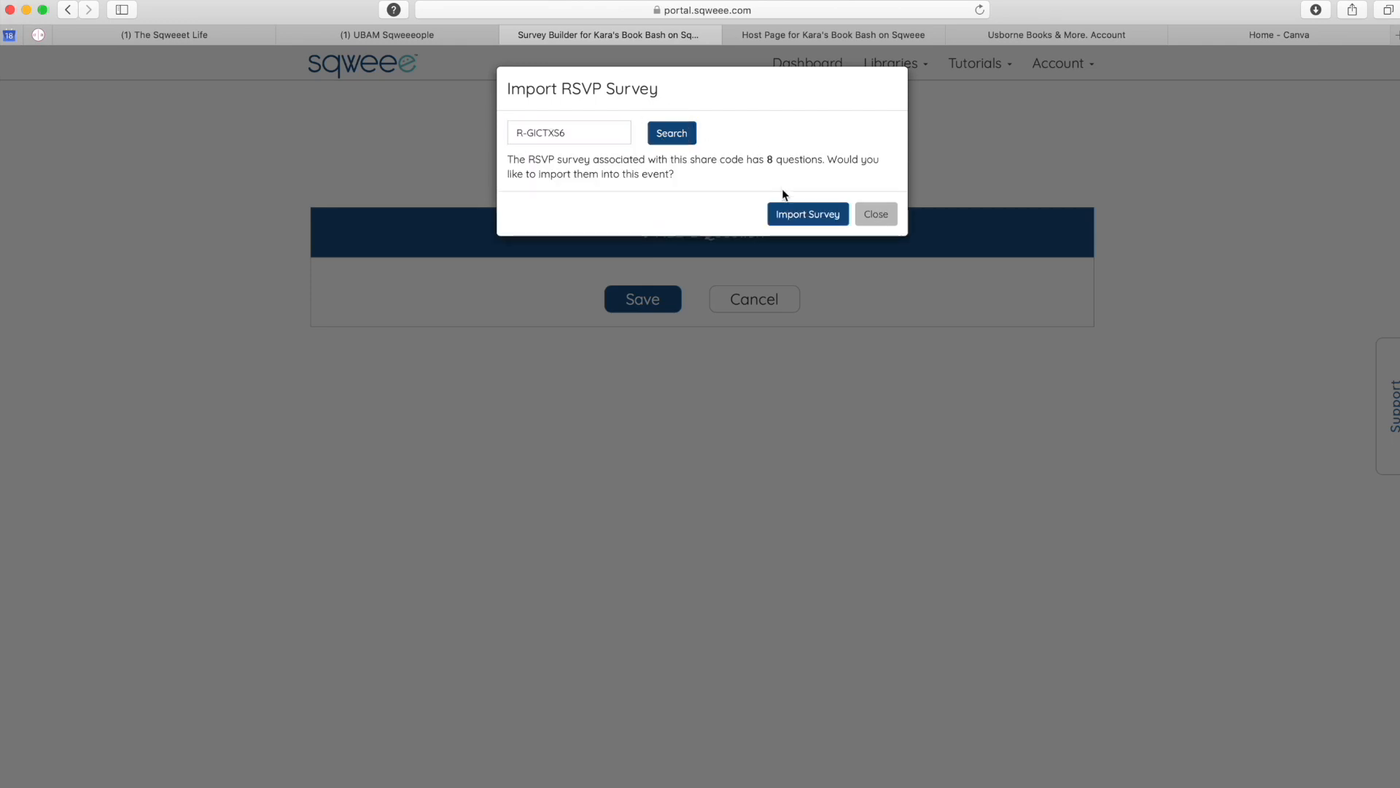
click(810, 214)
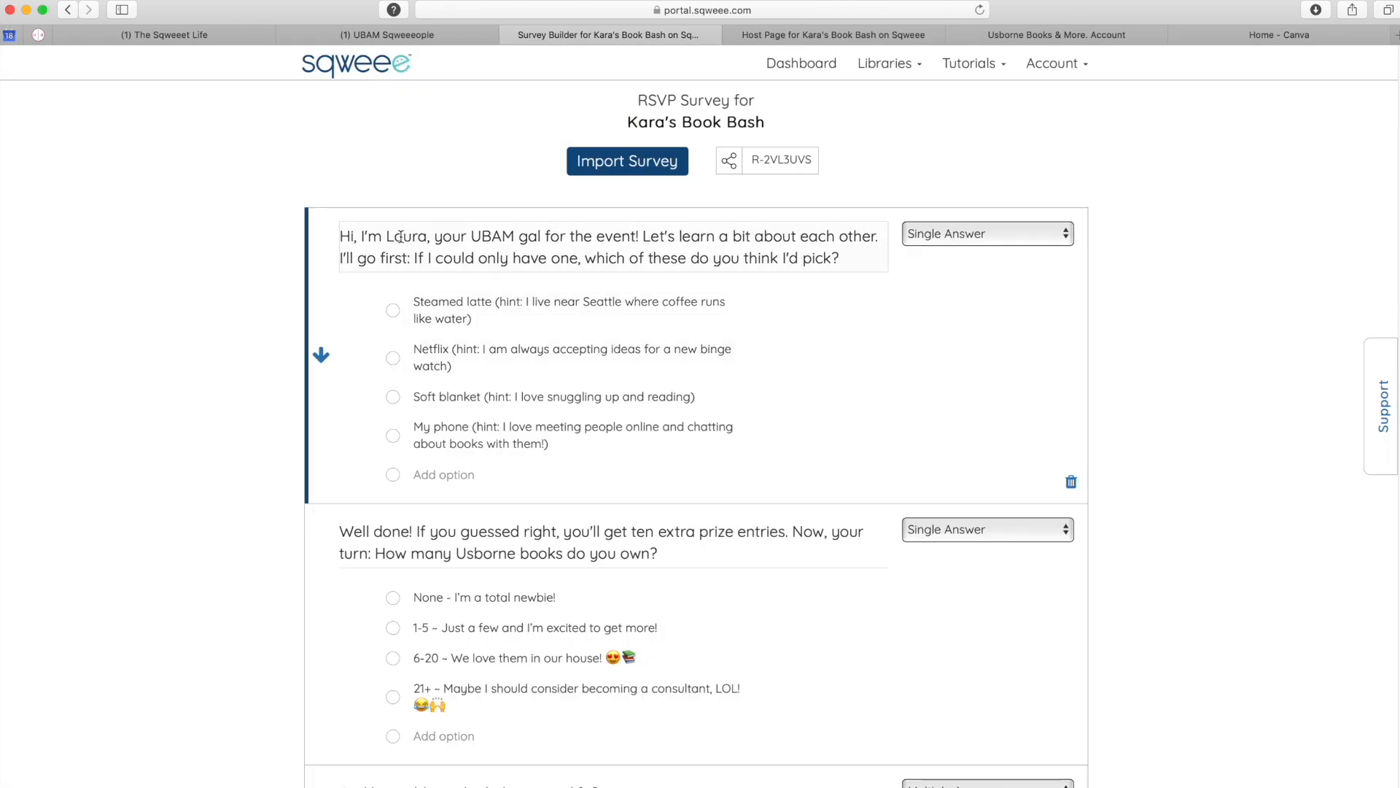
scroll(782, 406, down, 6)
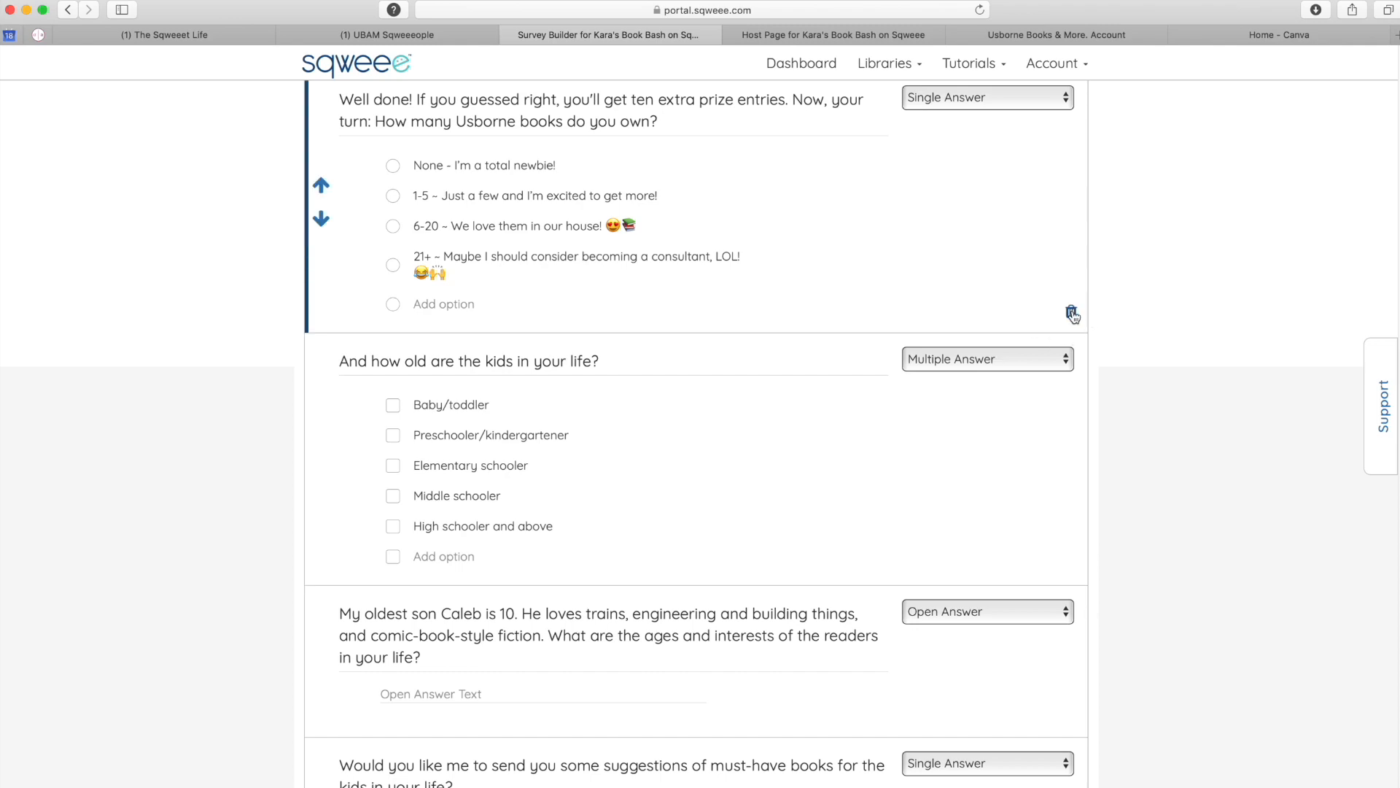
scroll(1150, 491, down, 12)
click(630, 740)
scroll(600, 757, up, 1)
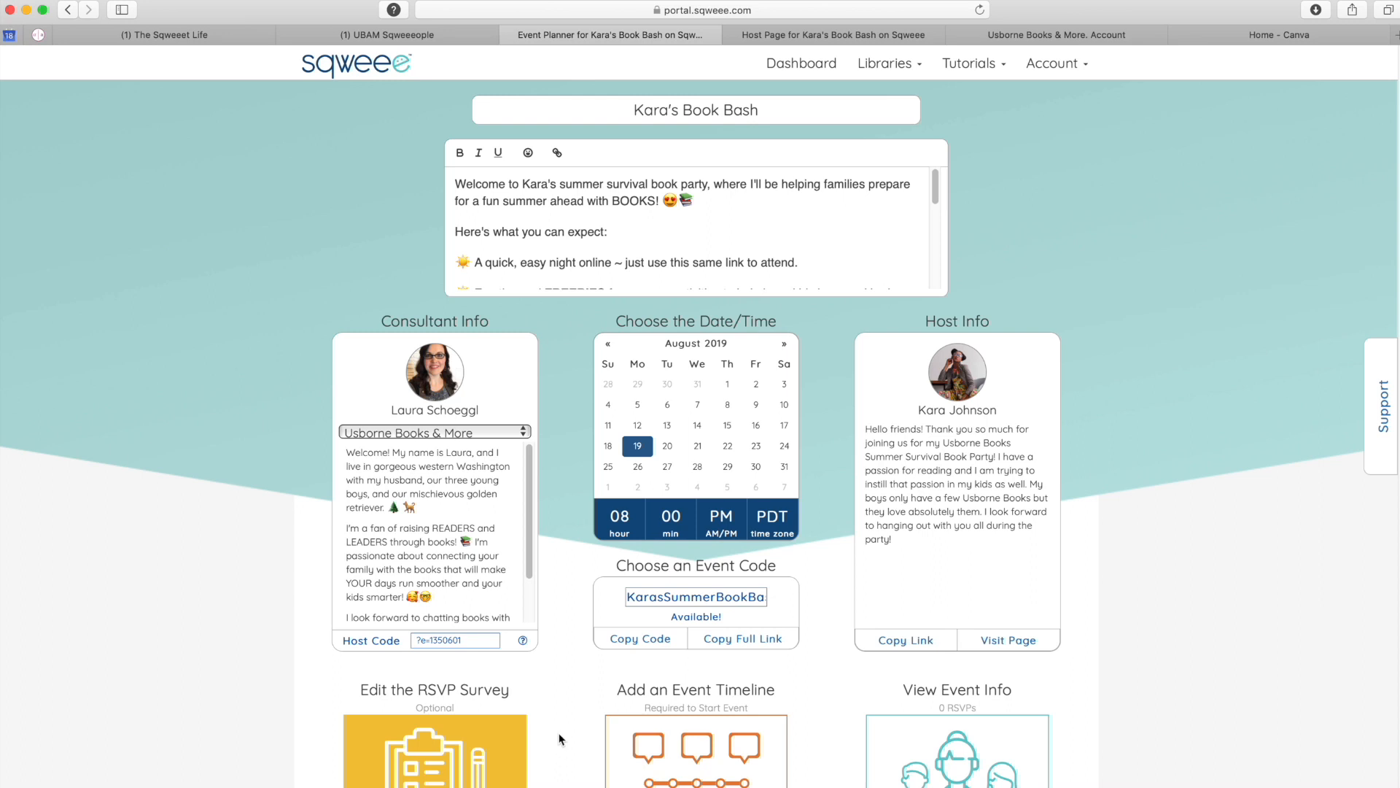
click(709, 751)
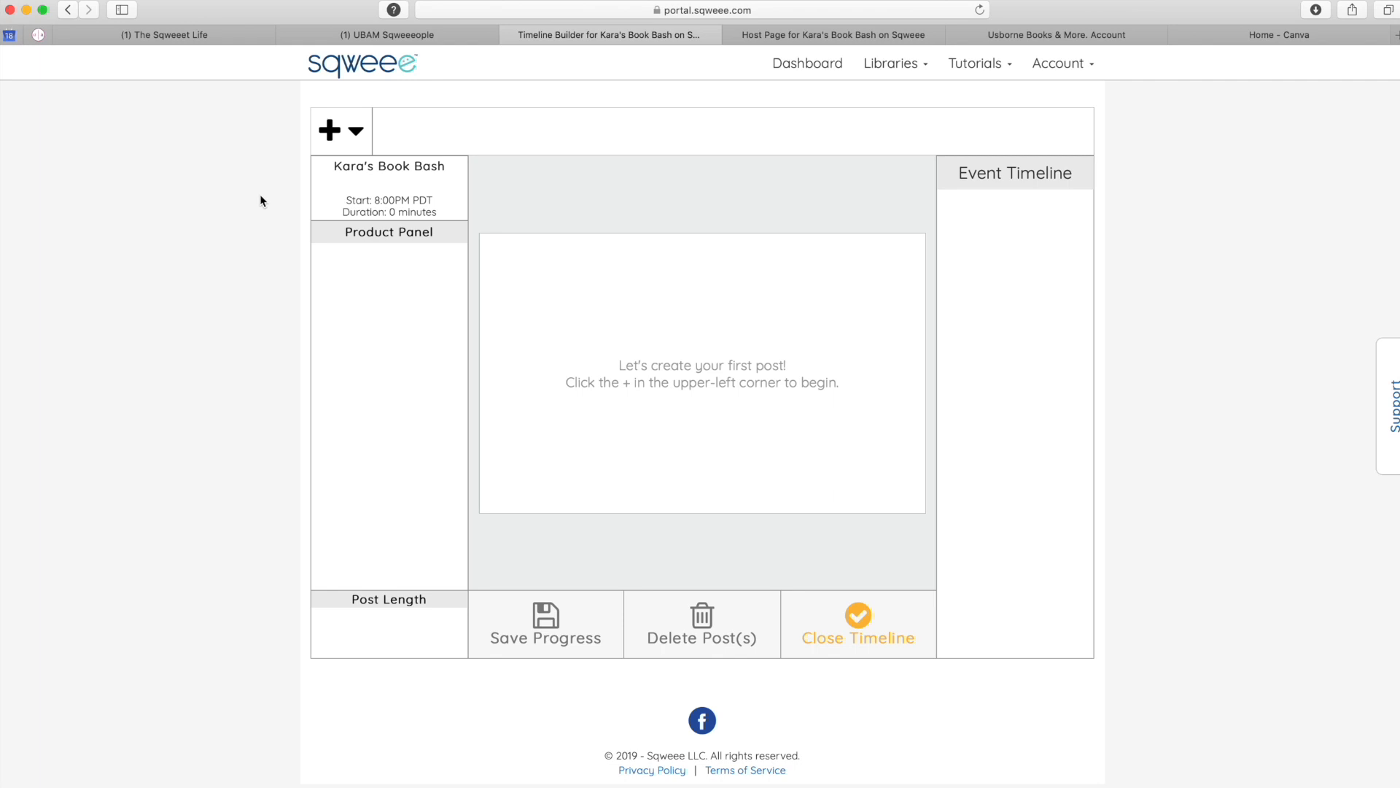
click(361, 148)
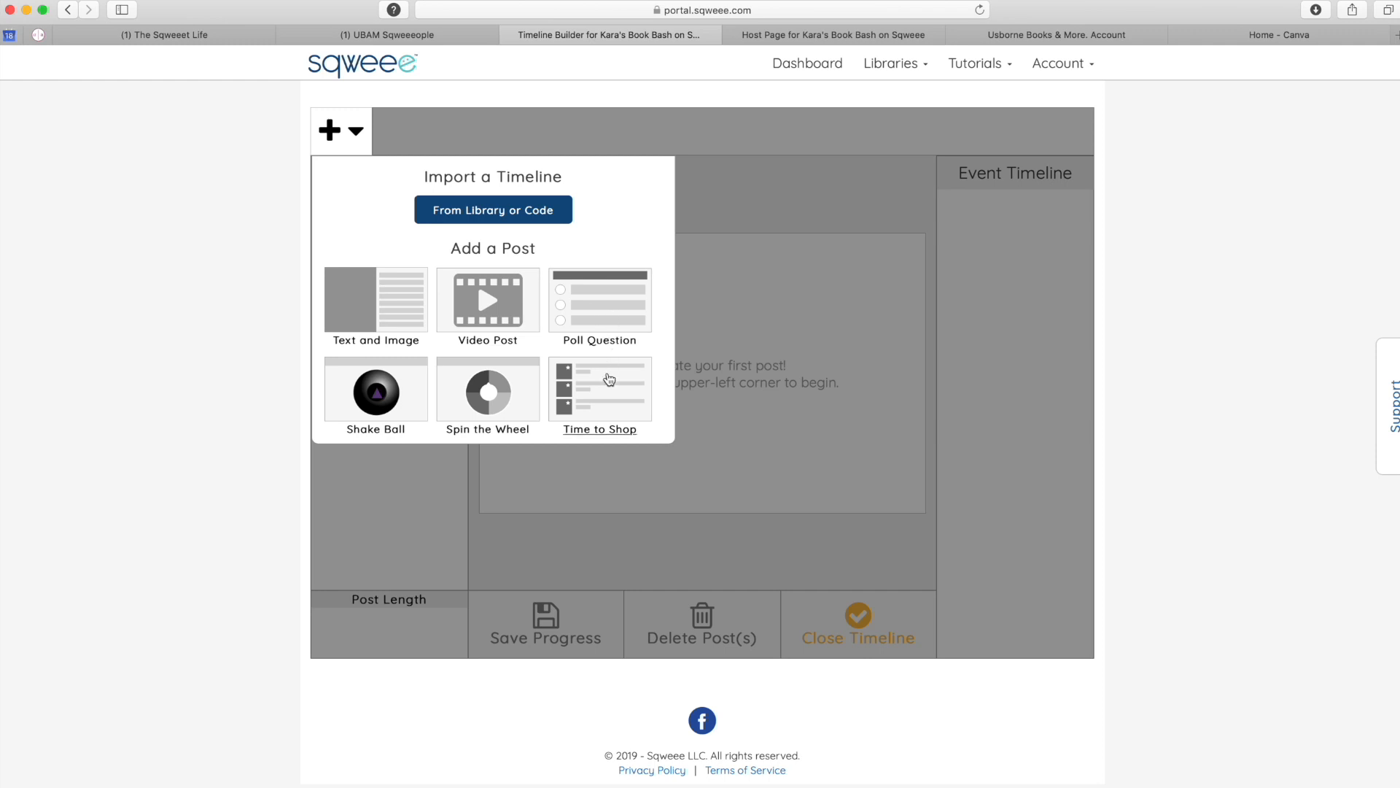
click(465, 214)
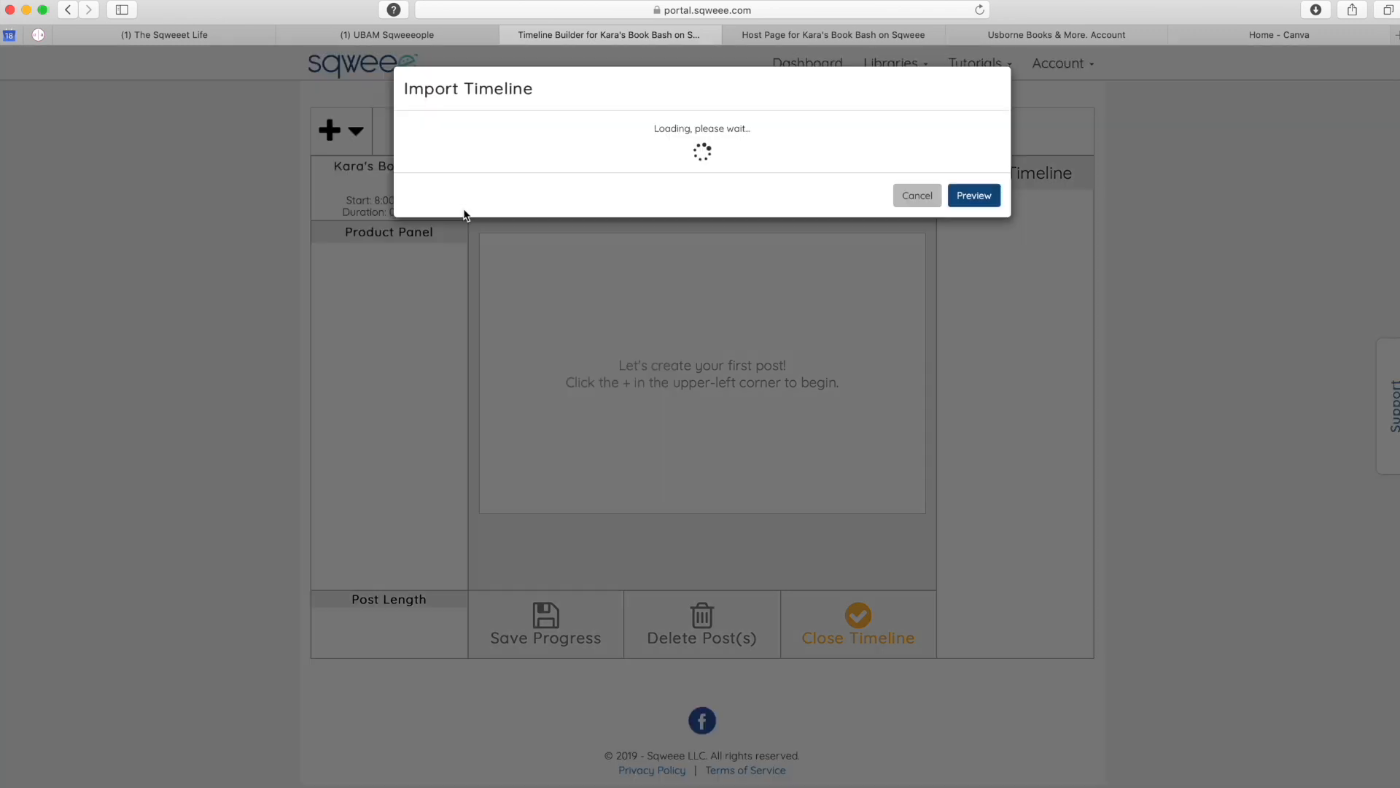
click(457, 159)
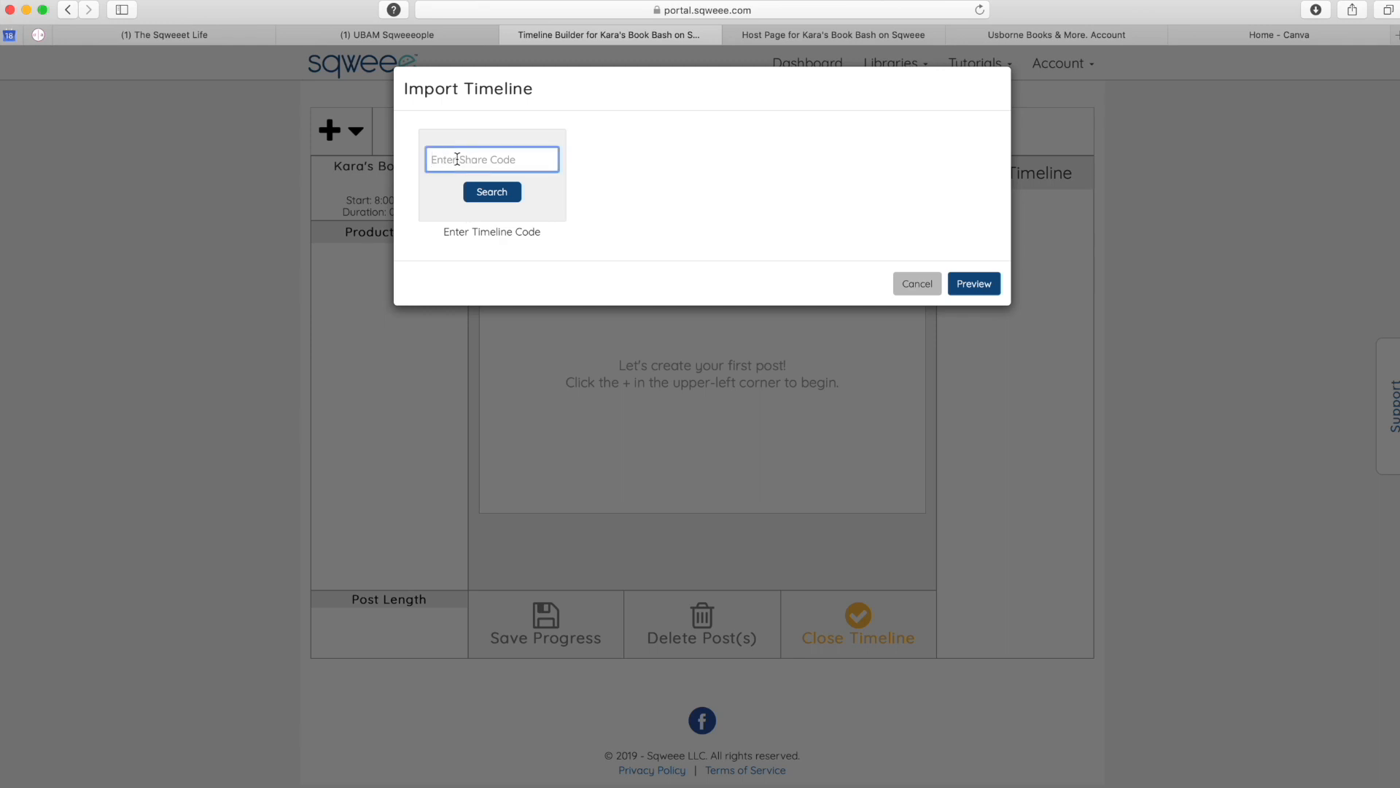
click(487, 193)
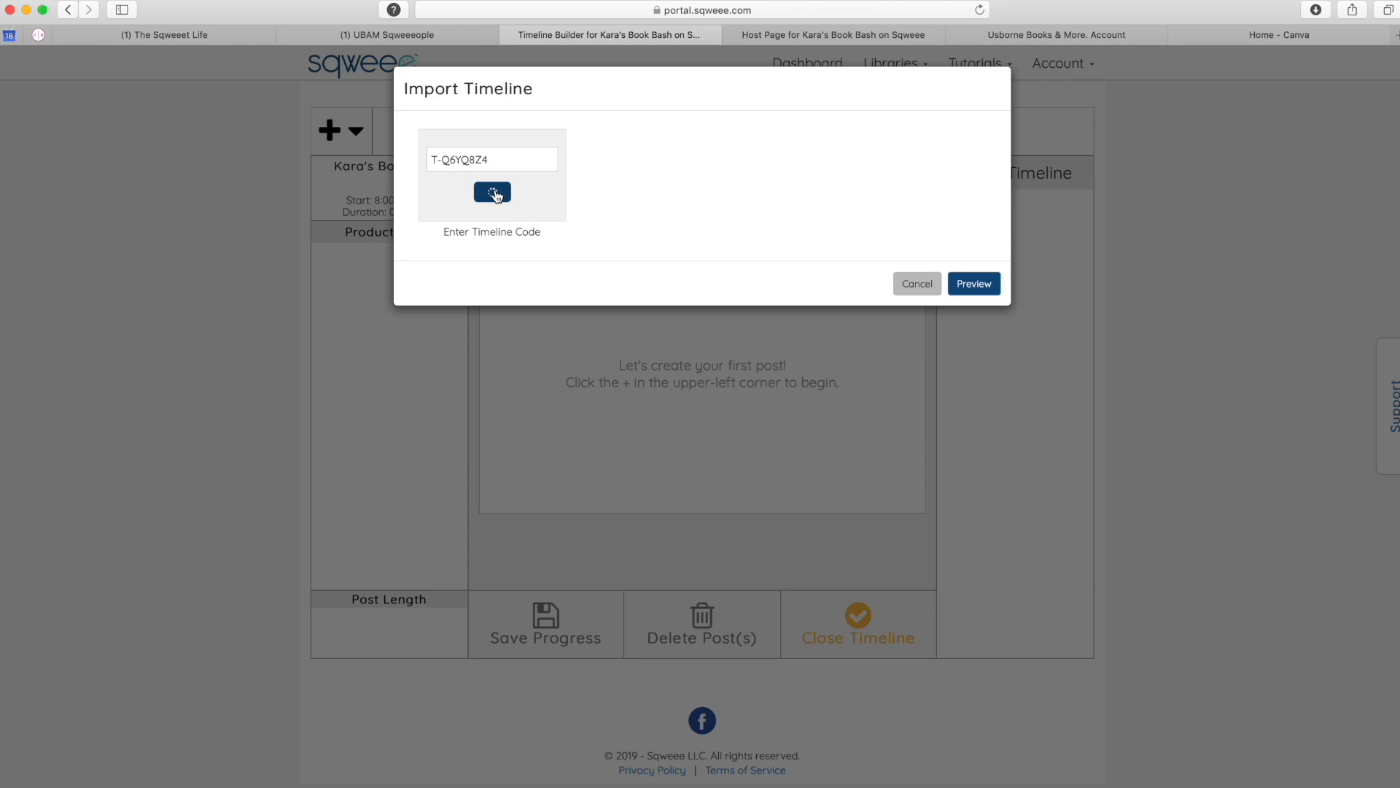
drag(996, 161, 1041, 409)
click(977, 464)
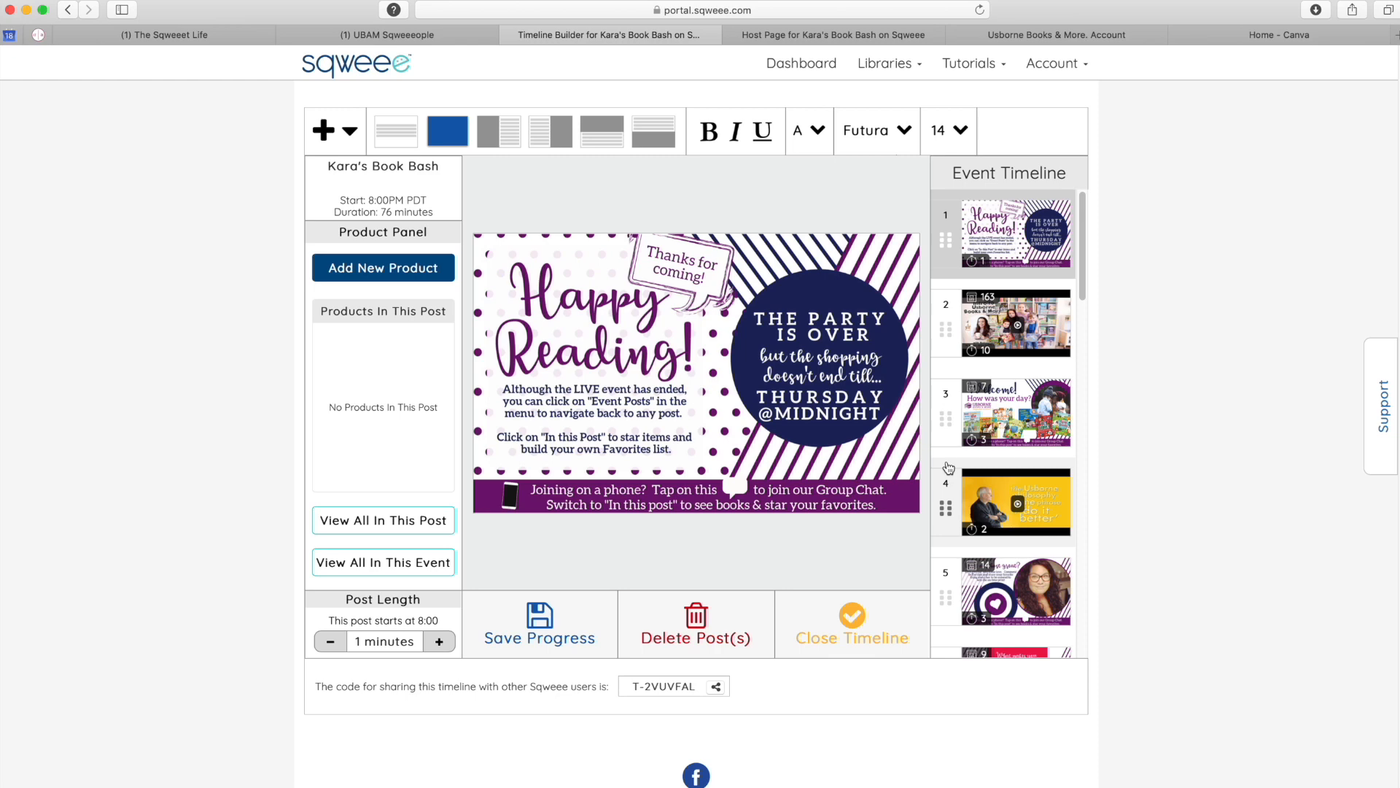
- Review post 5, 'Isn't our host great?', then switch to the Canva home page
click(1038, 597)
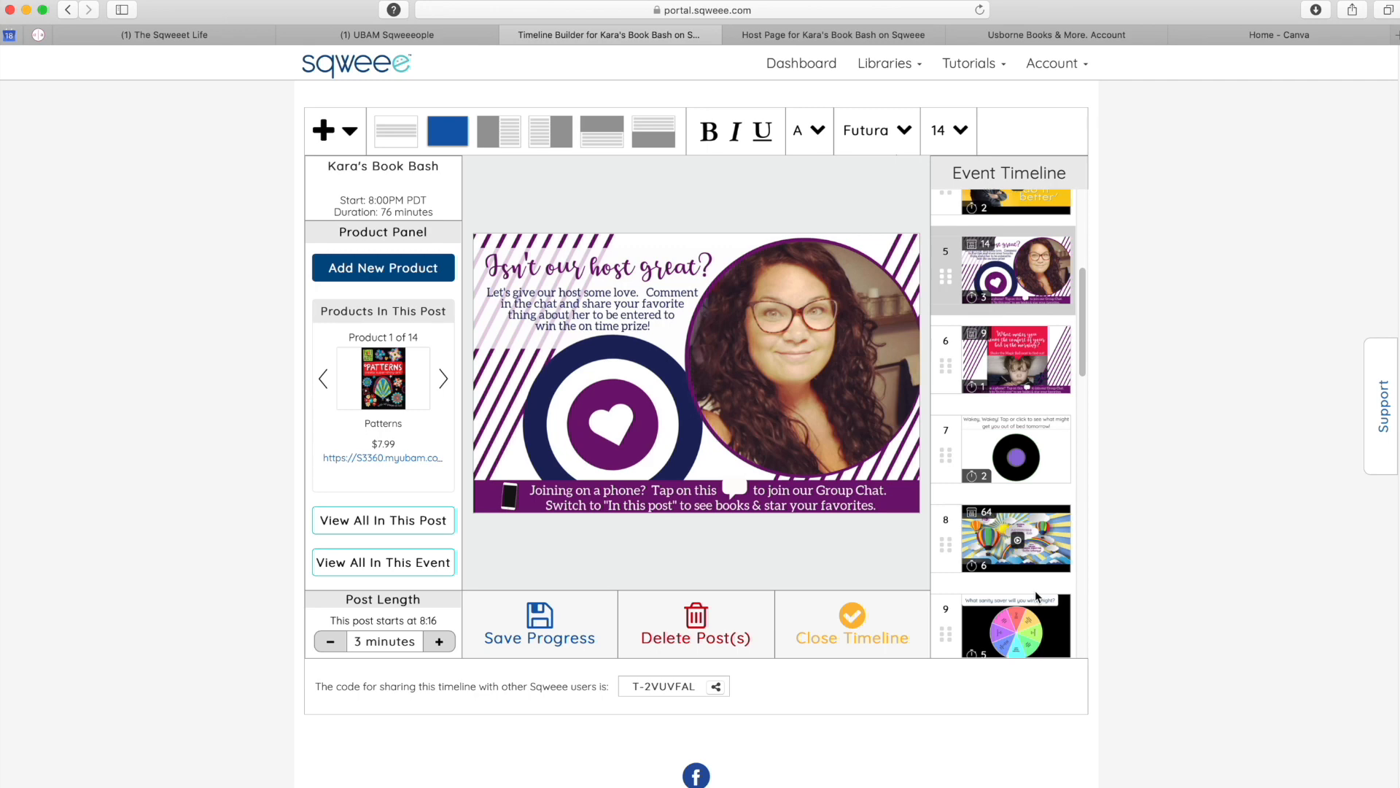
mouse_move(749, 412)
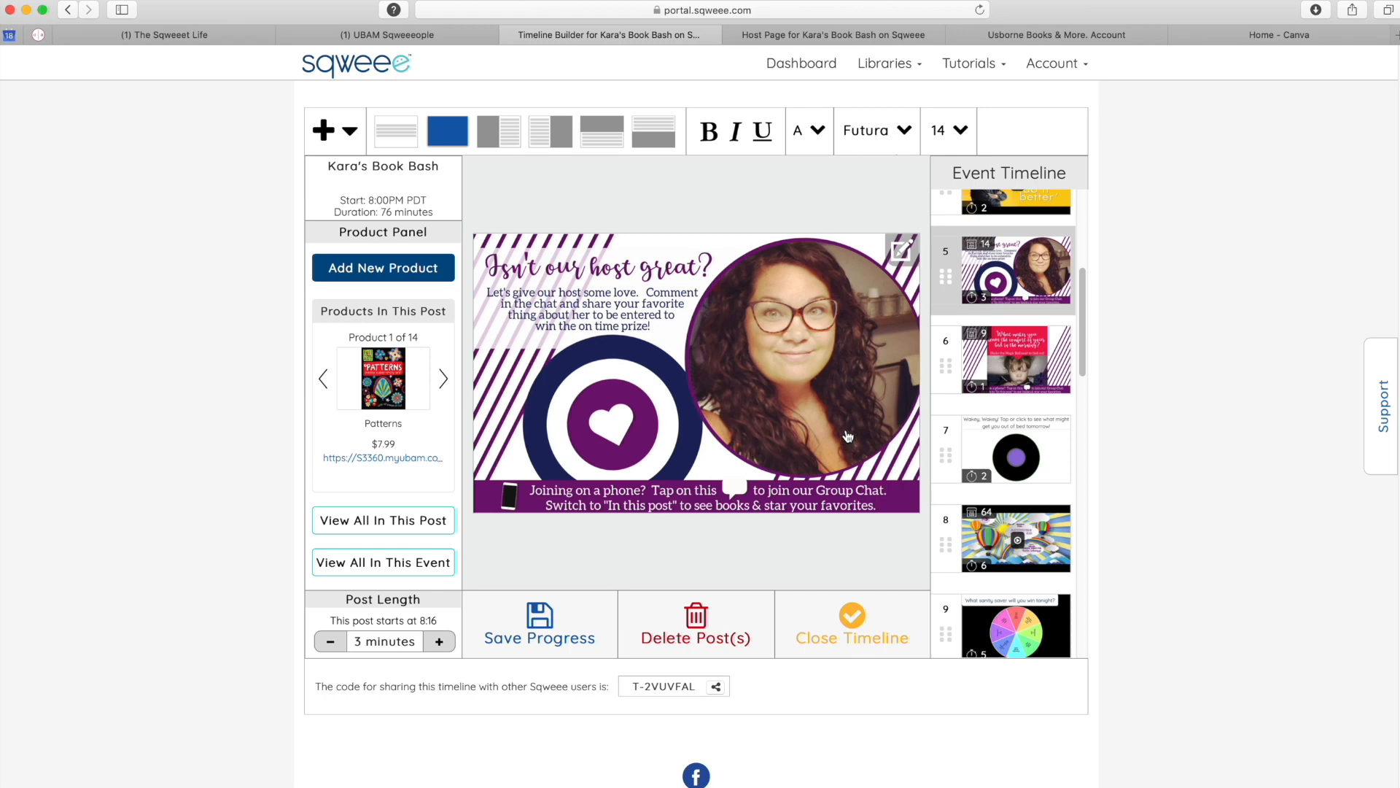
click(1243, 41)
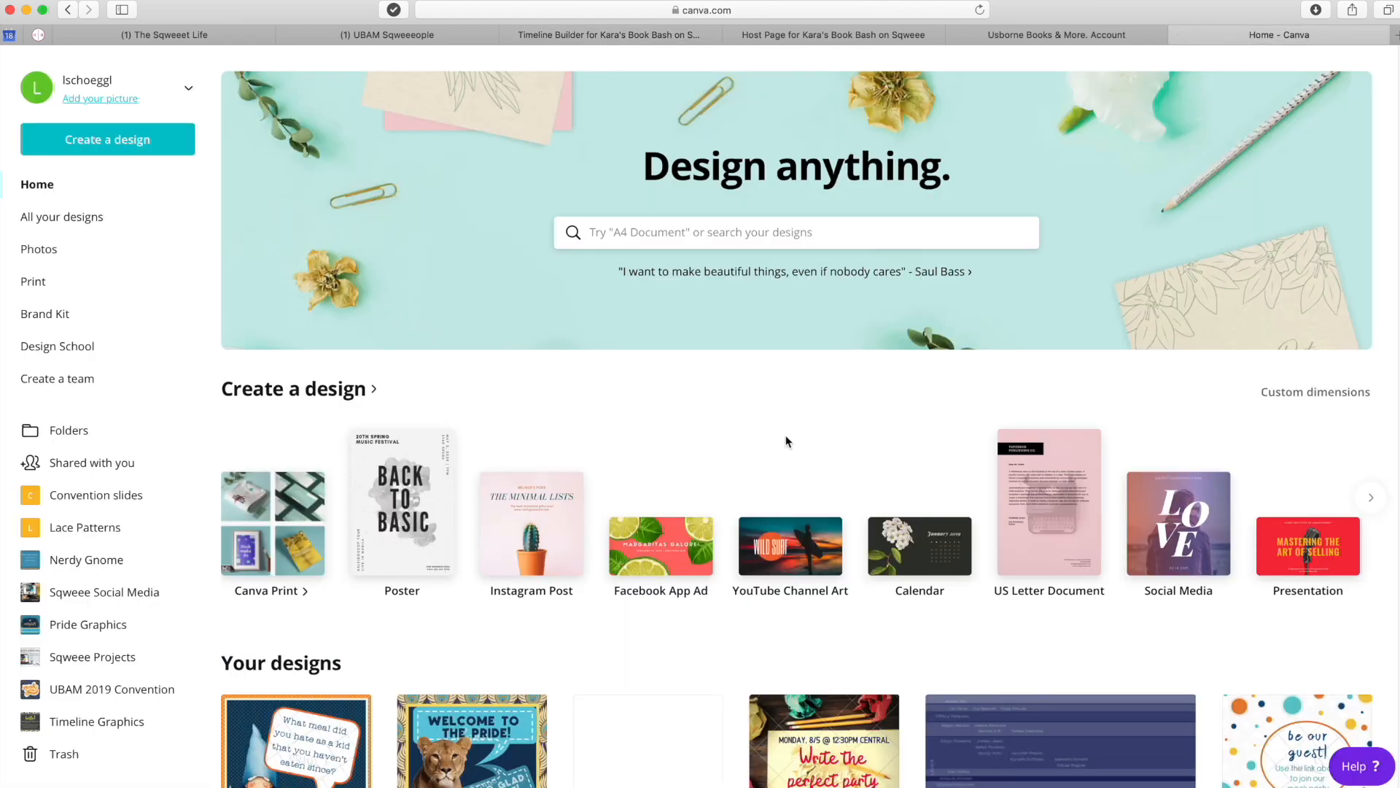
- Create a new Canva design with custom dimensions of 1600 × 1000 px
click(109, 140)
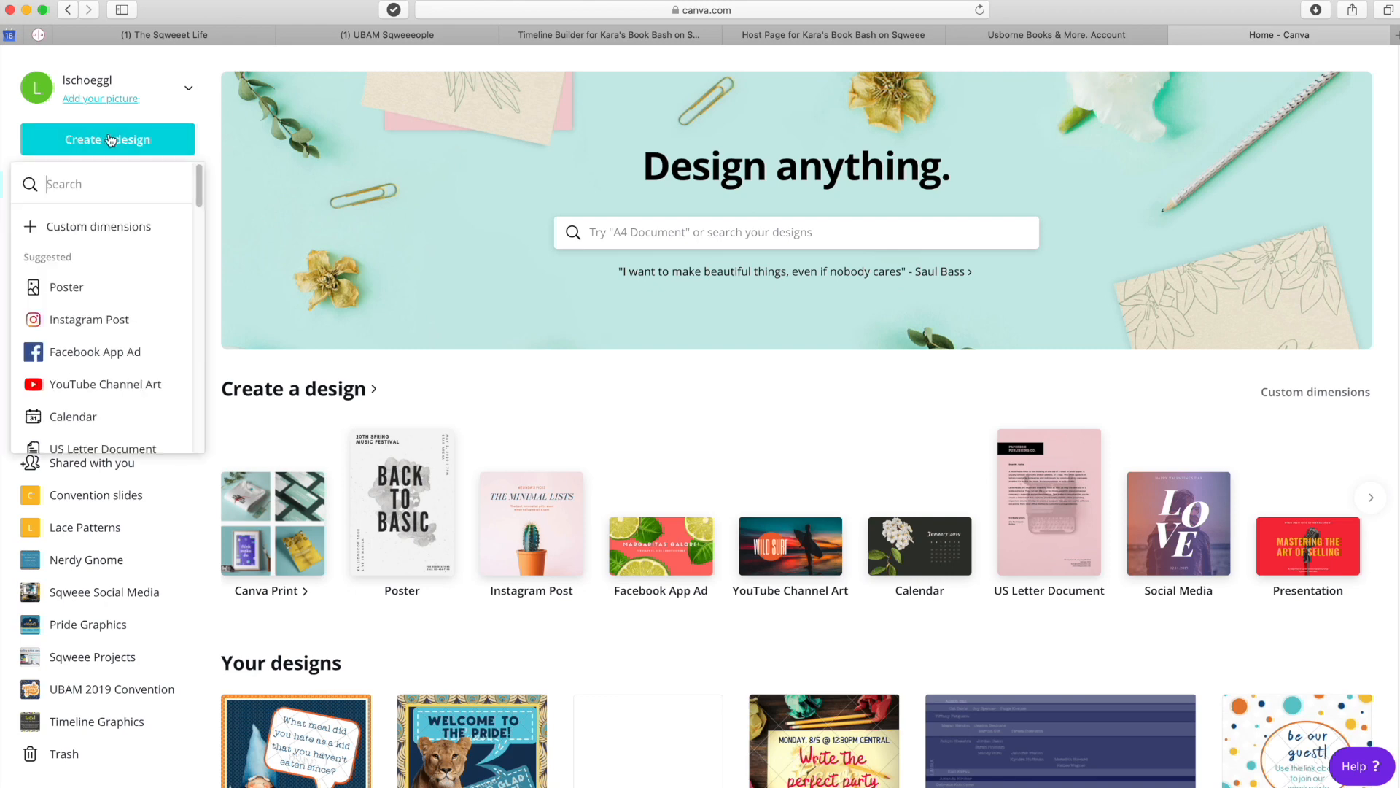
click(59, 232)
text(1600)
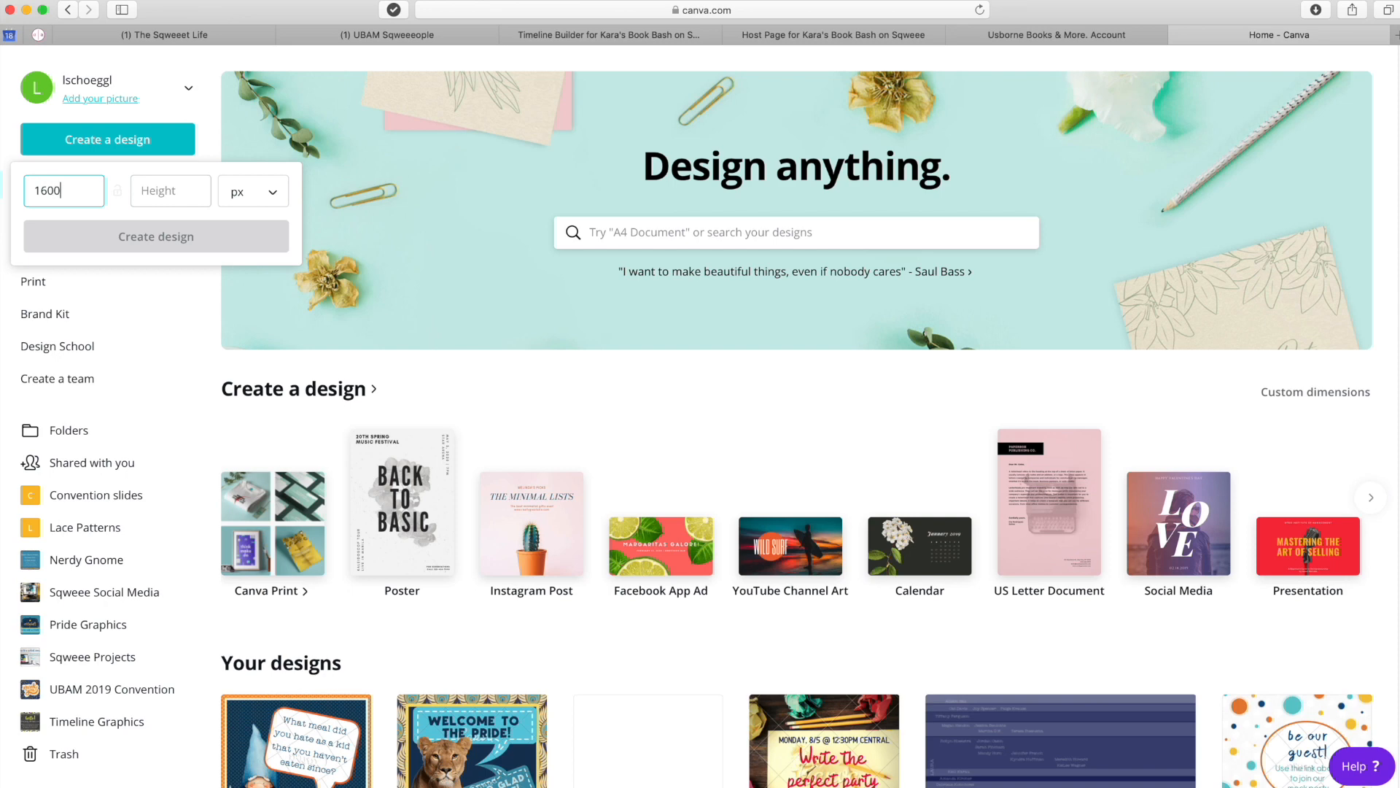
click(185, 191)
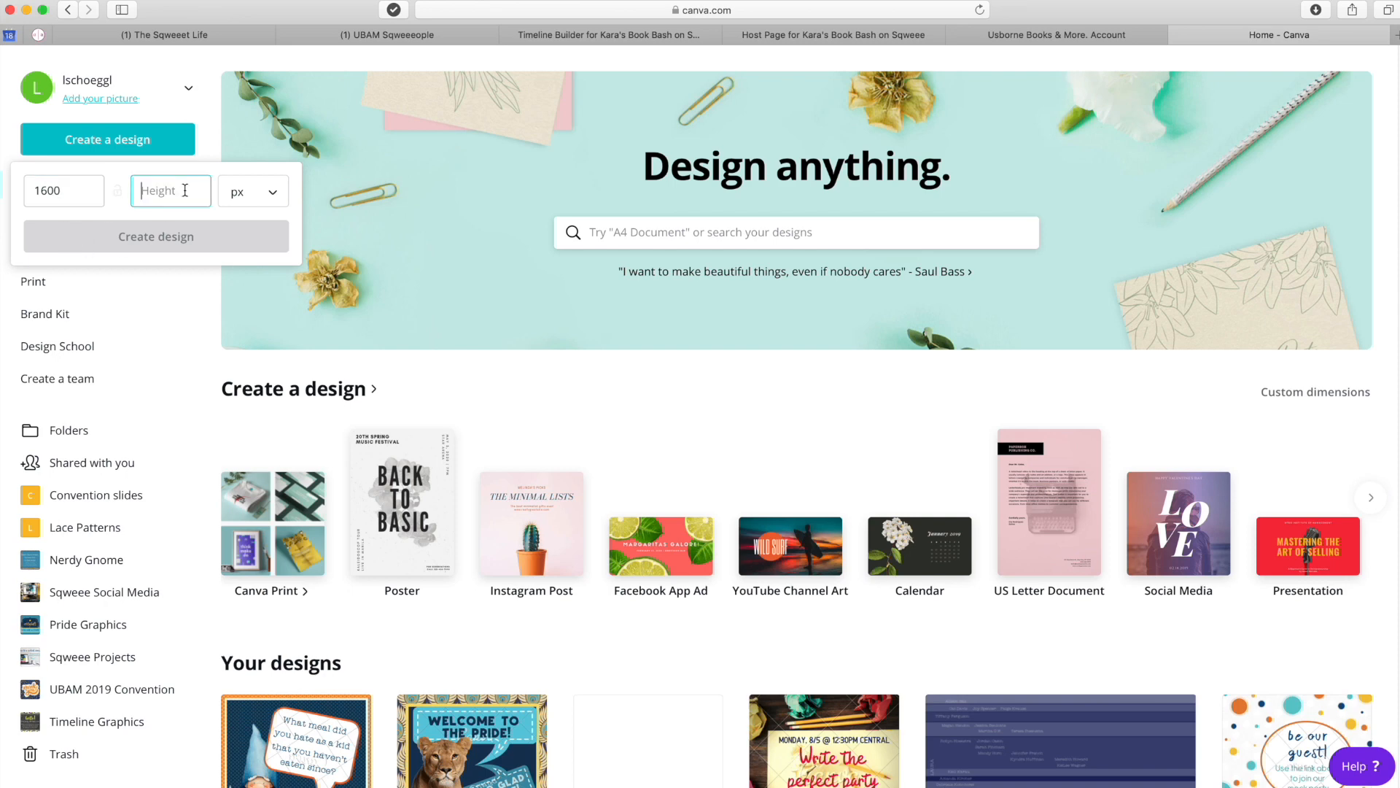
text(1000)
click(193, 233)
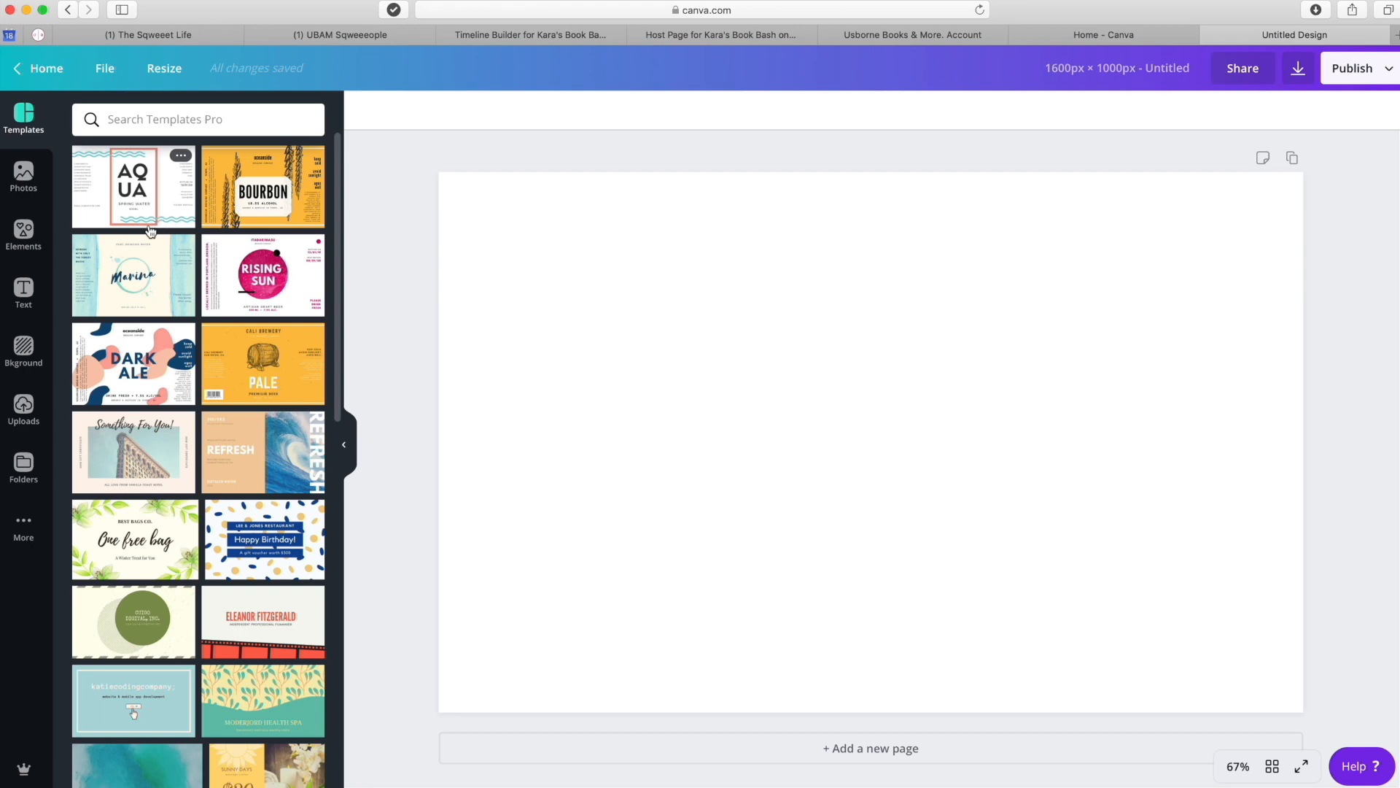
- Upload Host.png and drag the host post graphic onto the blank design
click(24, 409)
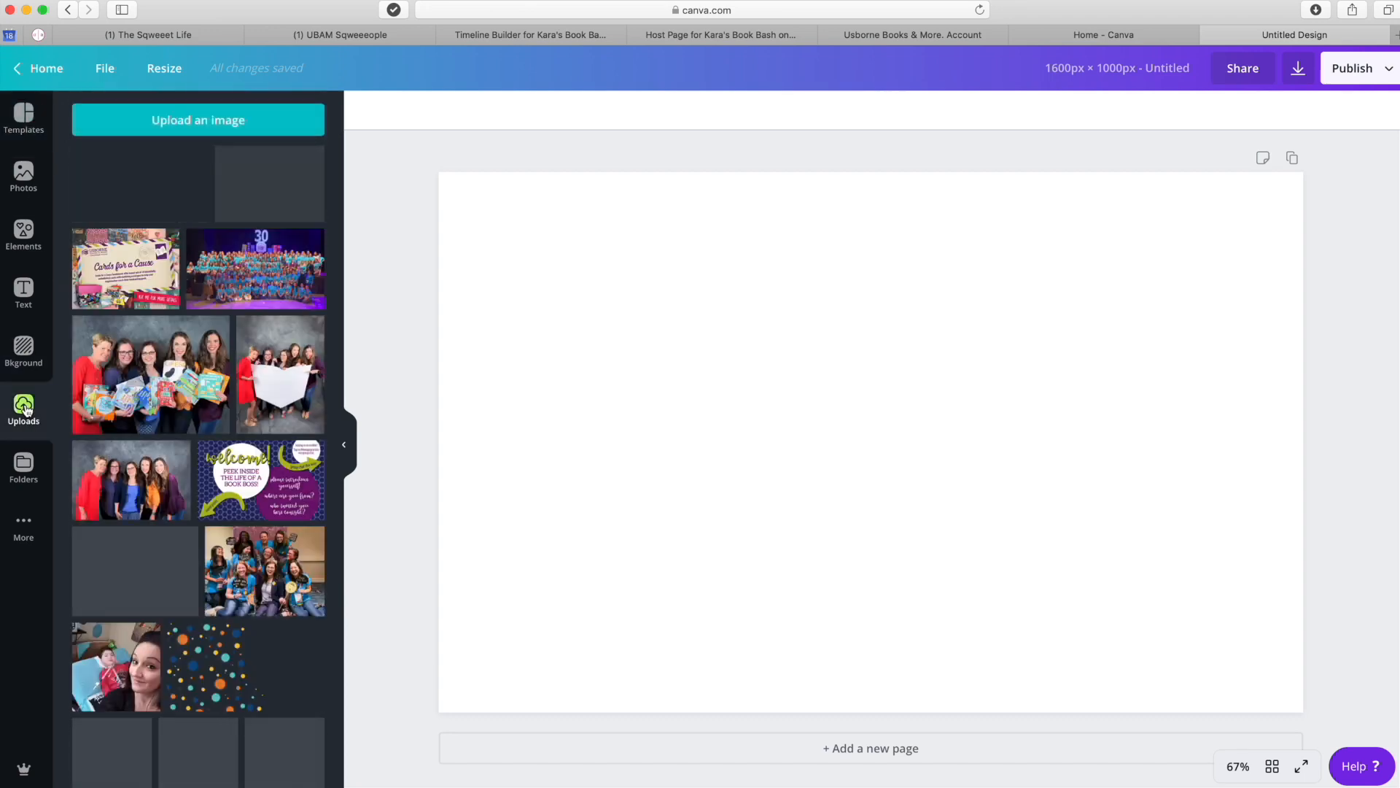
click(153, 123)
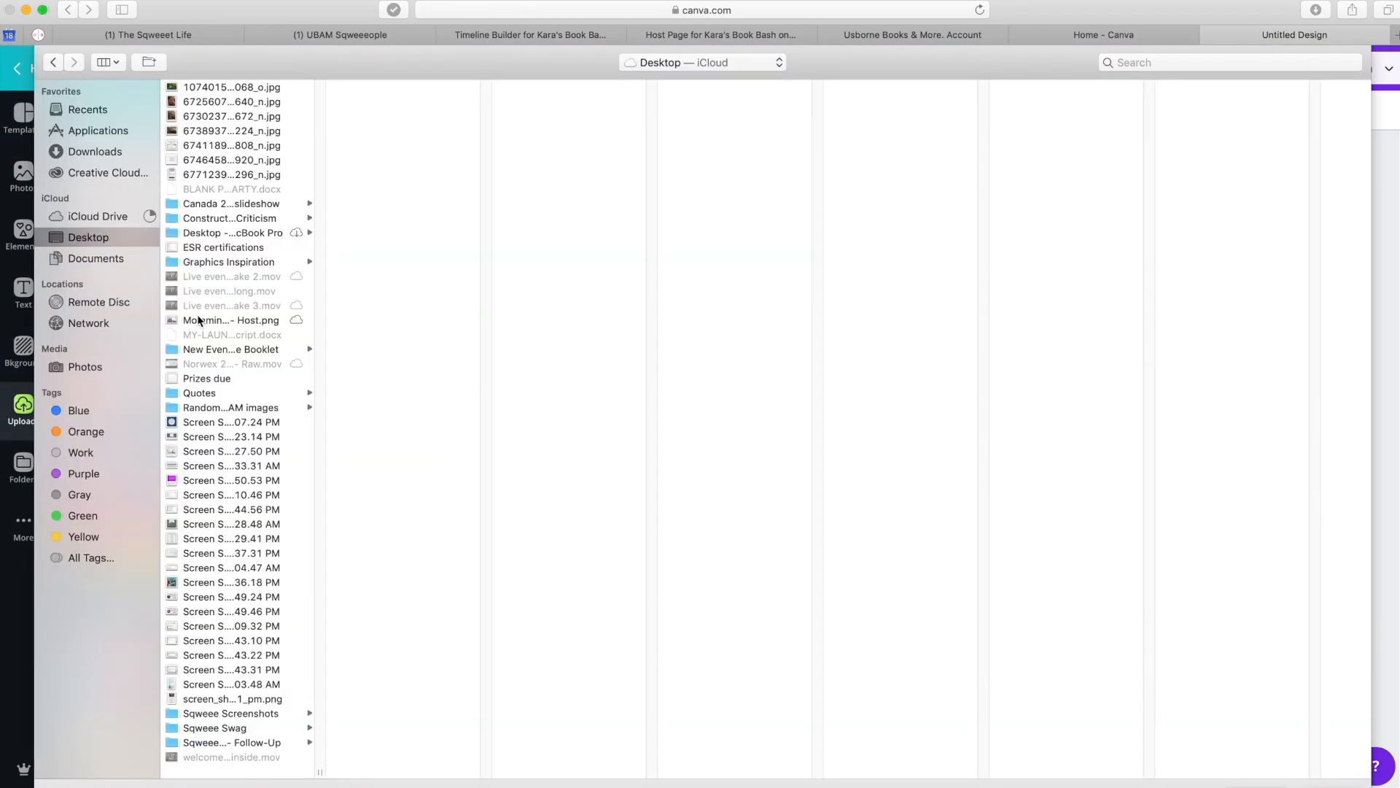
click(194, 319)
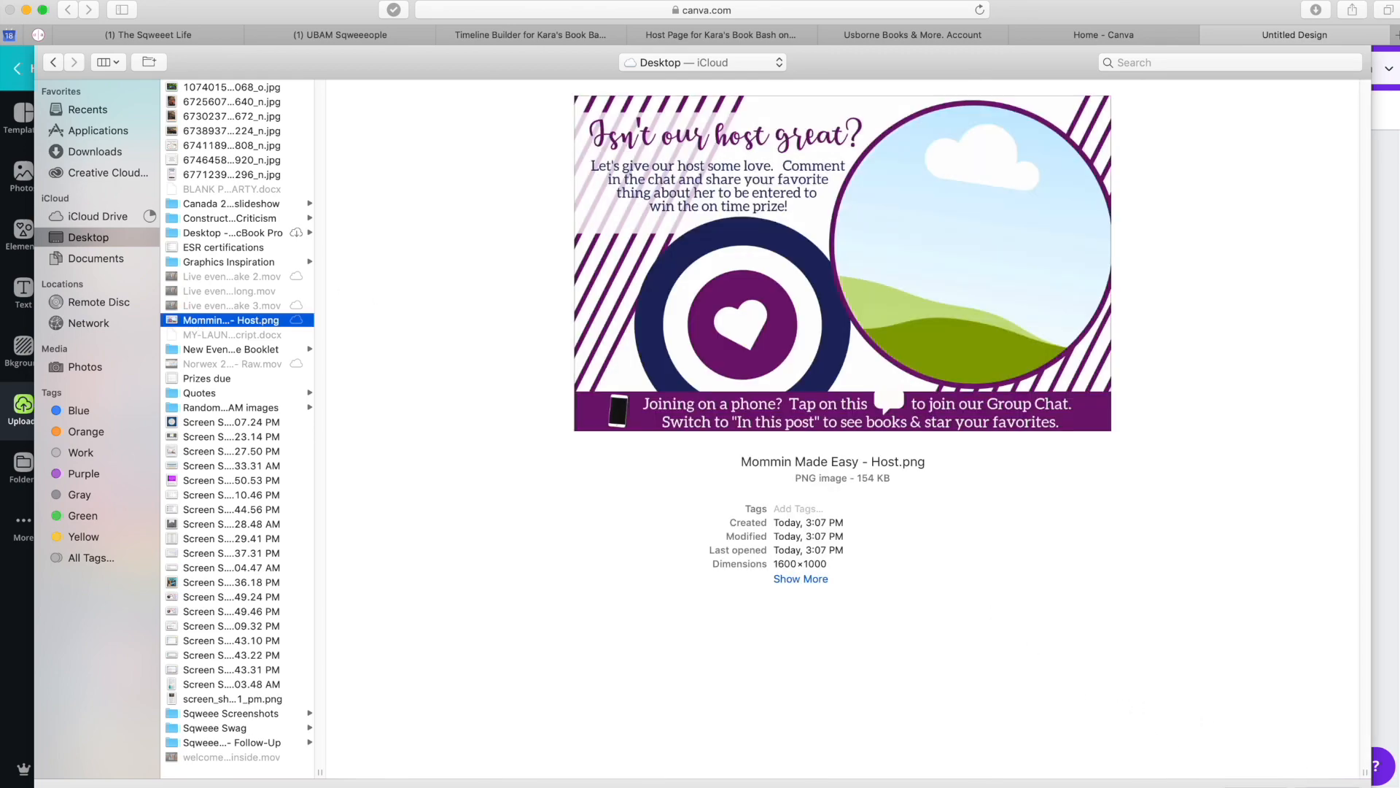
click(1334, 784)
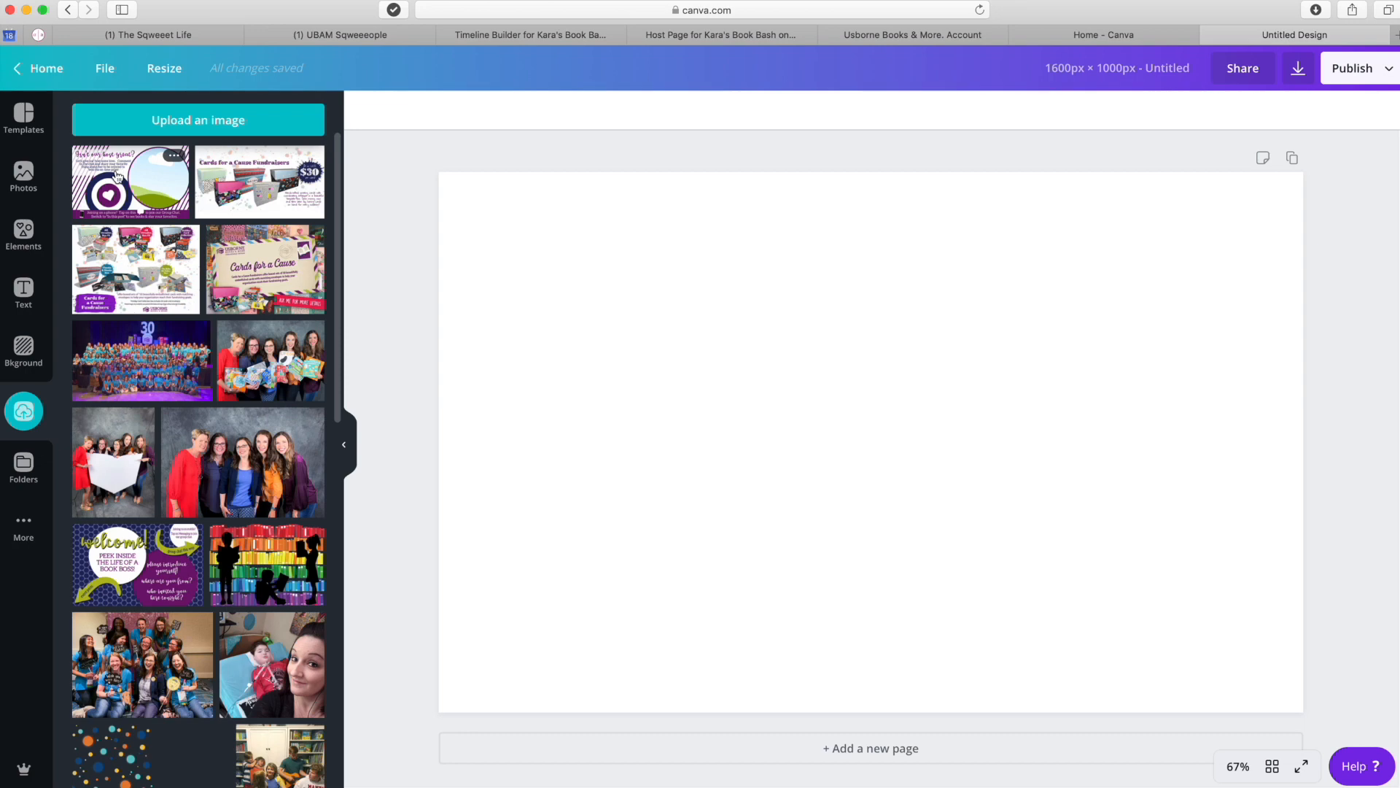
drag(102, 181, 350, 193)
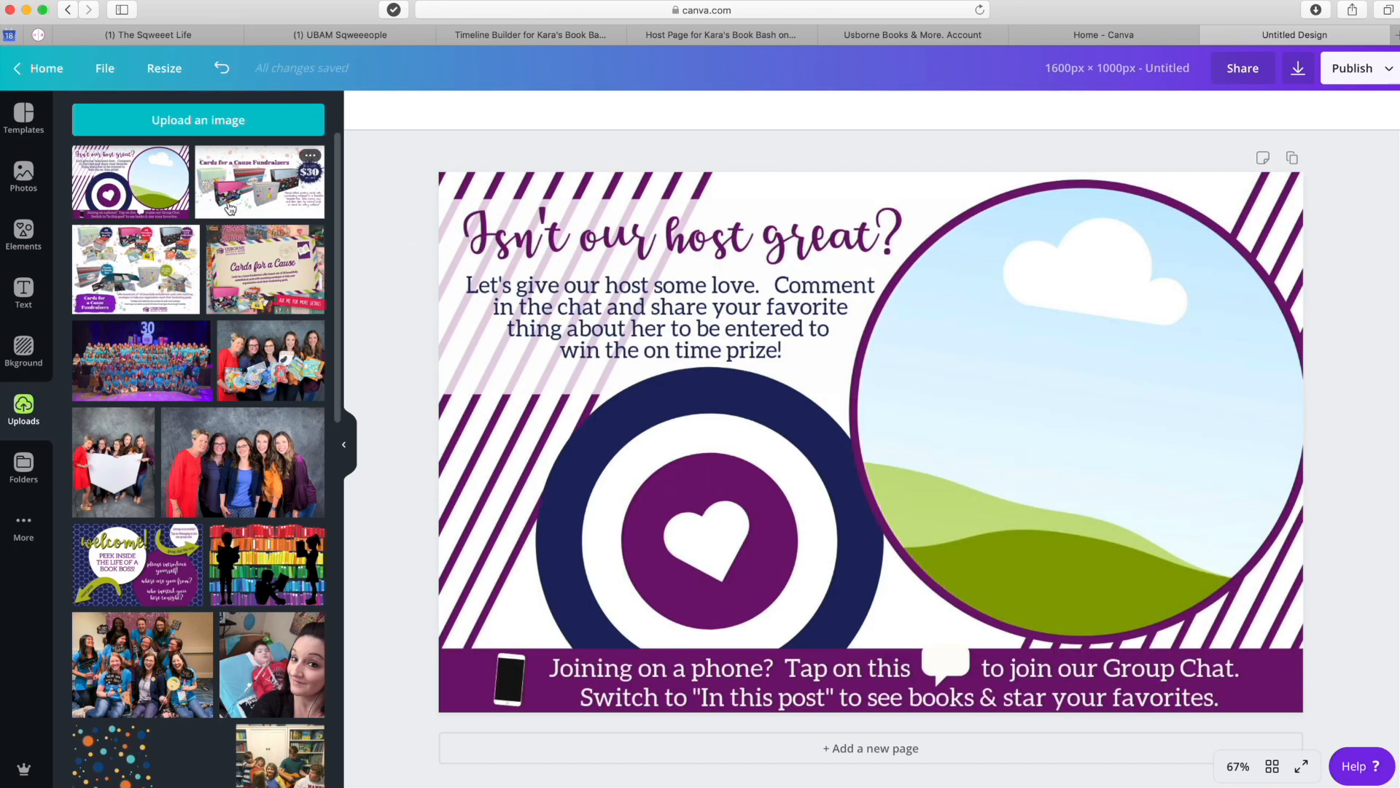
click(149, 121)
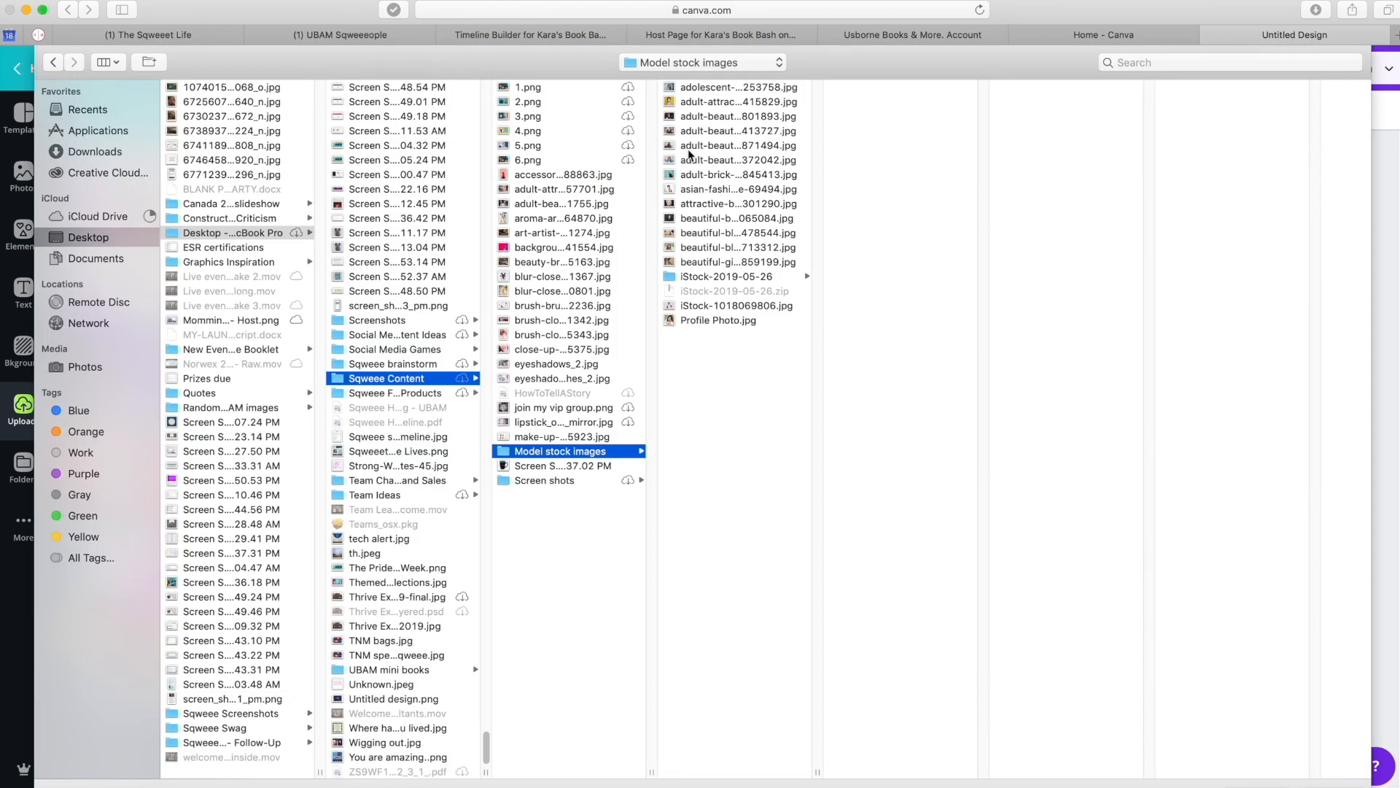
key(Escape)
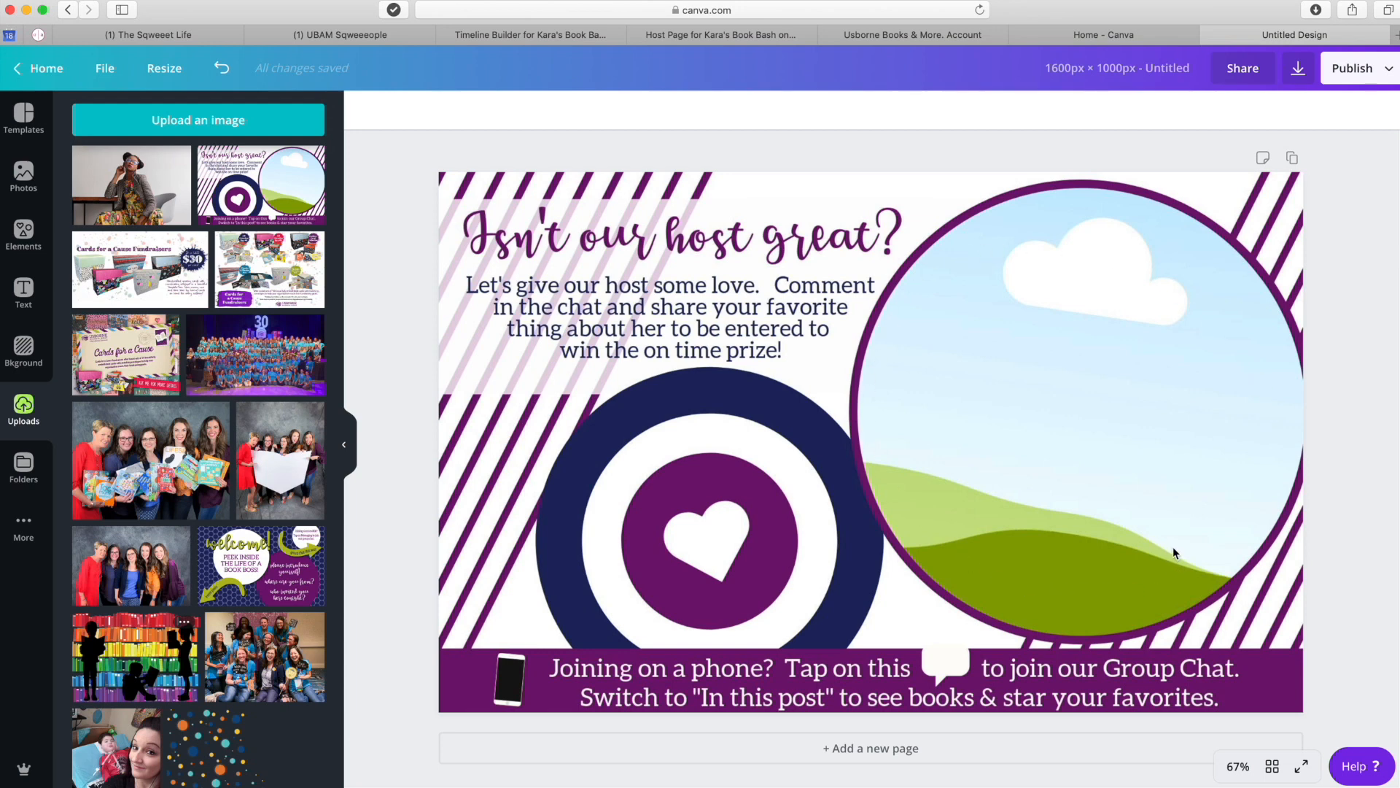
- Add a circle frame from Elements and size it over the graphic's right-hand circle
click(21, 234)
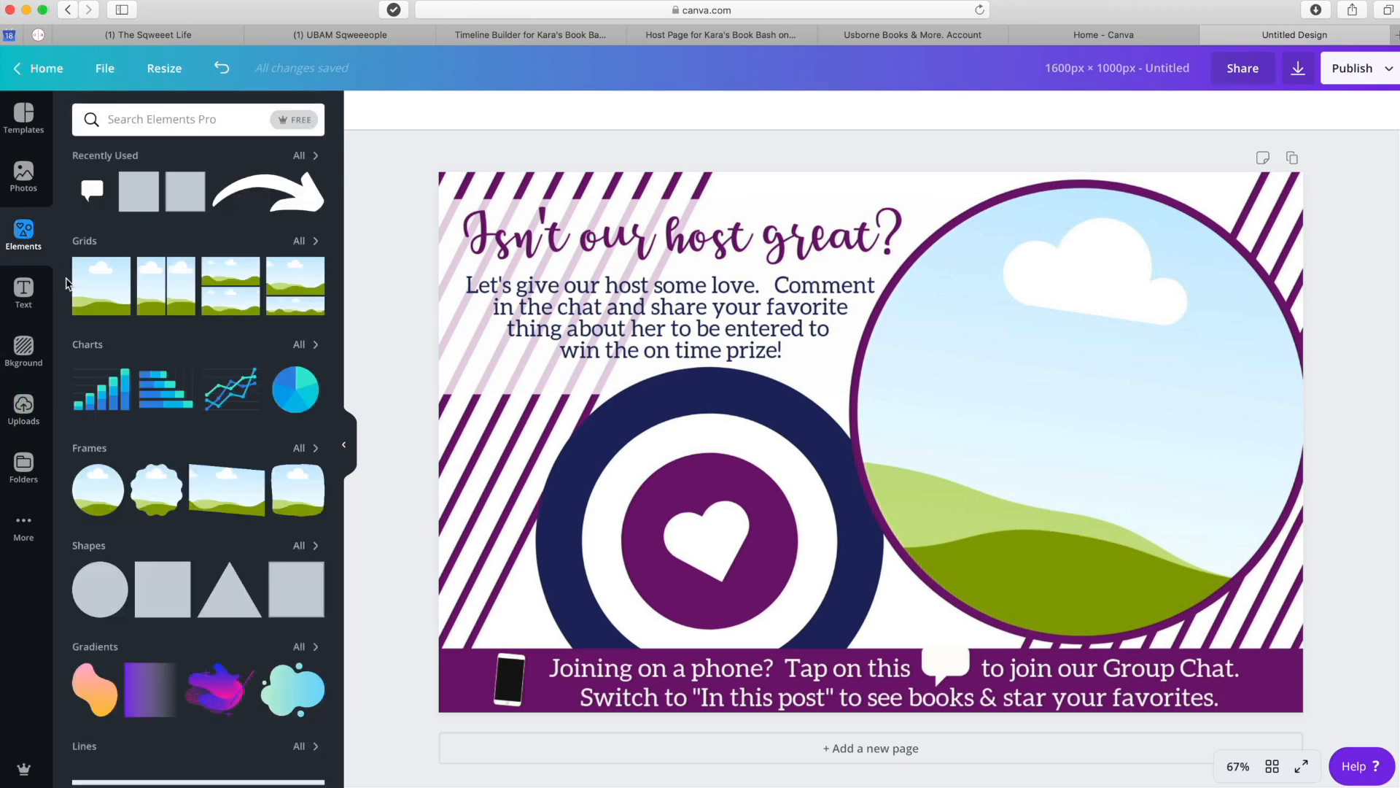
mouse_move(100, 496)
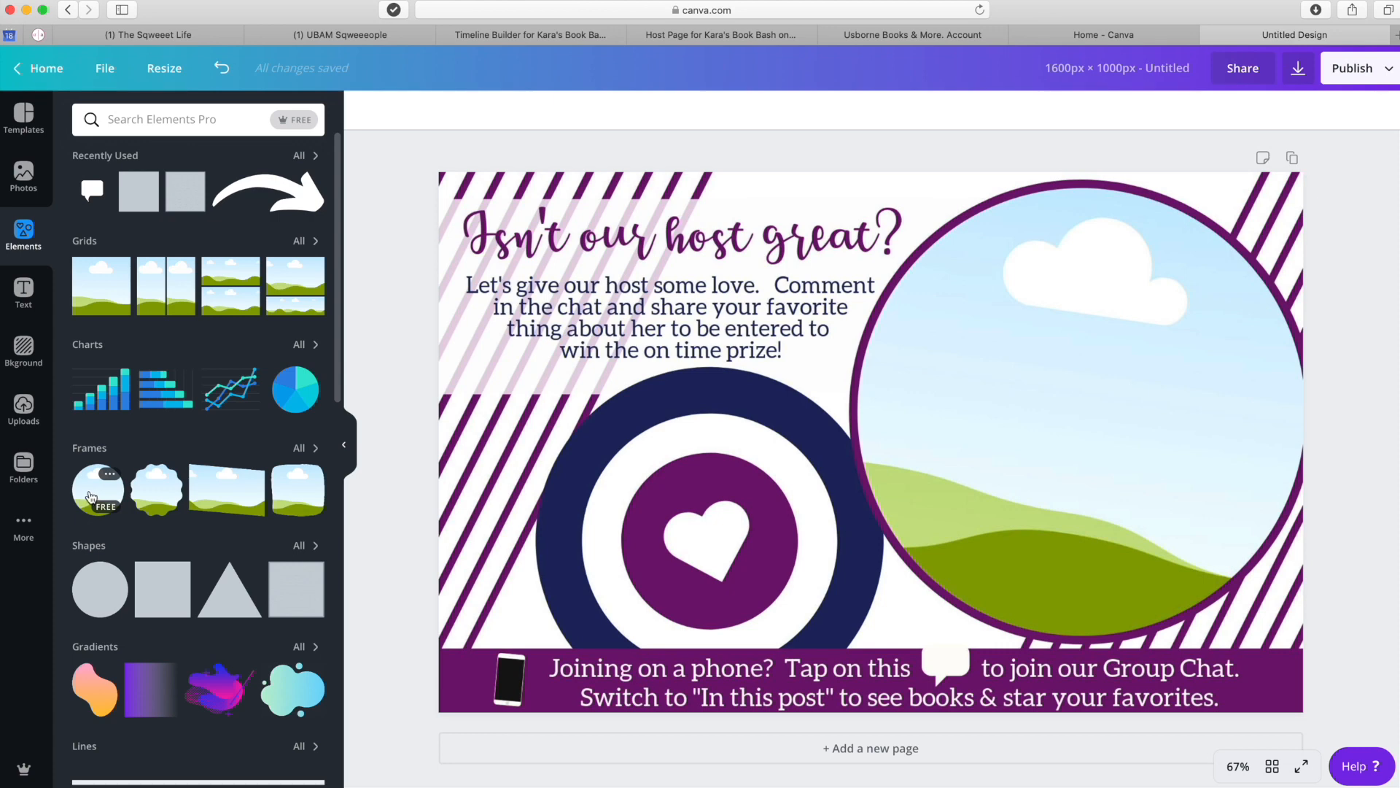
click(91, 497)
drag(835, 456, 1011, 454)
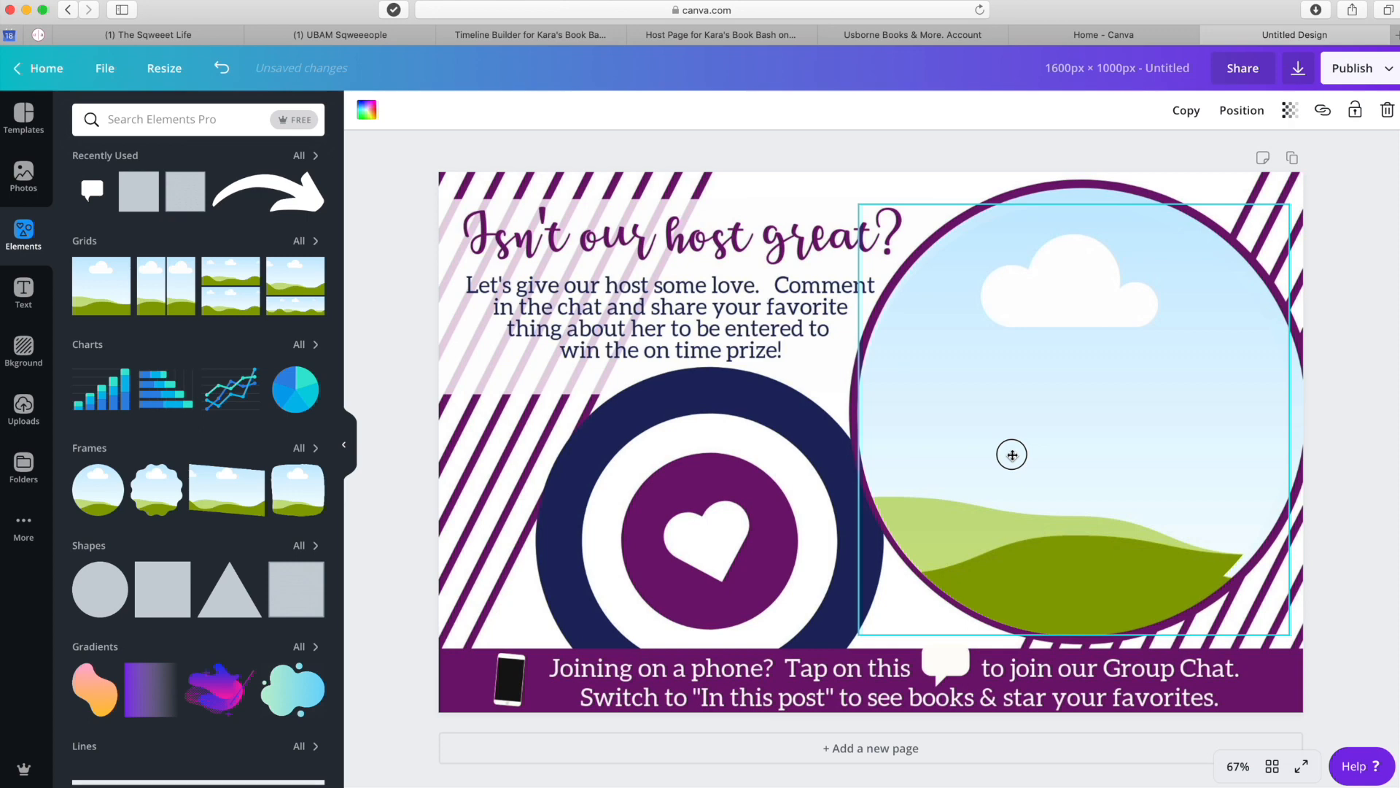
mouse_move(1295, 638)
mouse_down()
mouse_move(1313, 641)
mouse_move(1303, 647)
mouse_up()
drag(1066, 440, 1064, 426)
click(369, 264)
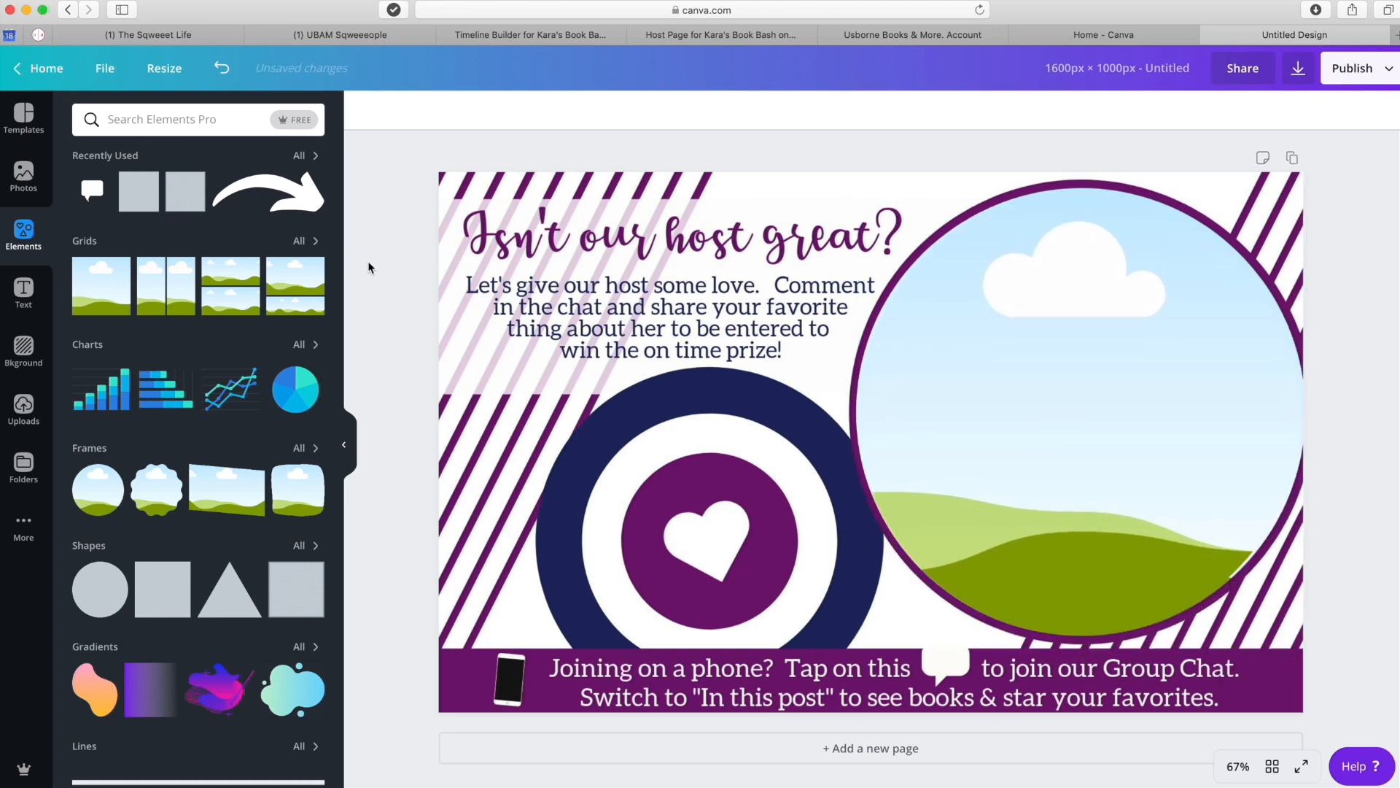
- Drop the uploaded model photo into the circle frame
click(23, 409)
drag(122, 191, 944, 290)
click(407, 417)
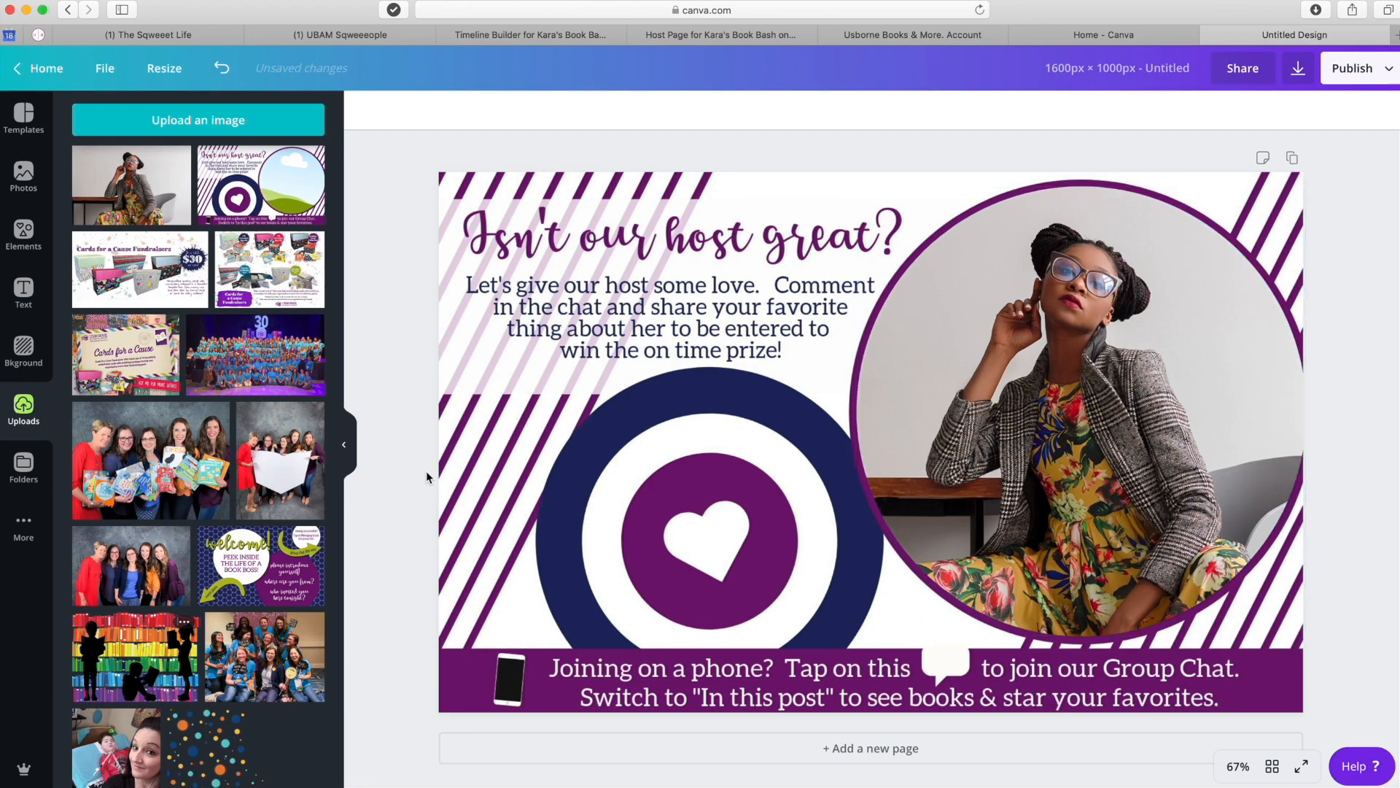
- Download the design as a PNG and return to Sqweee's Timeline Builder
click(1299, 69)
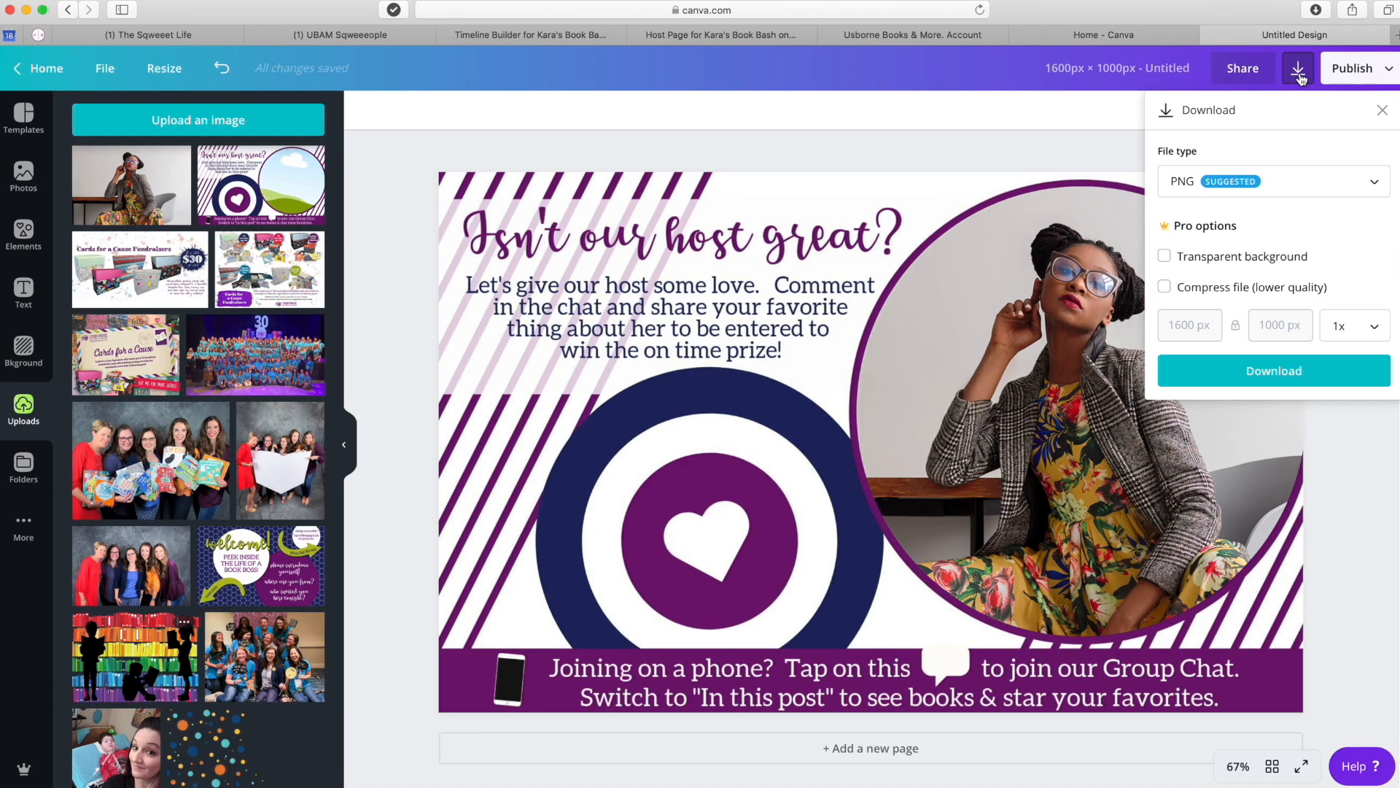
click(1293, 374)
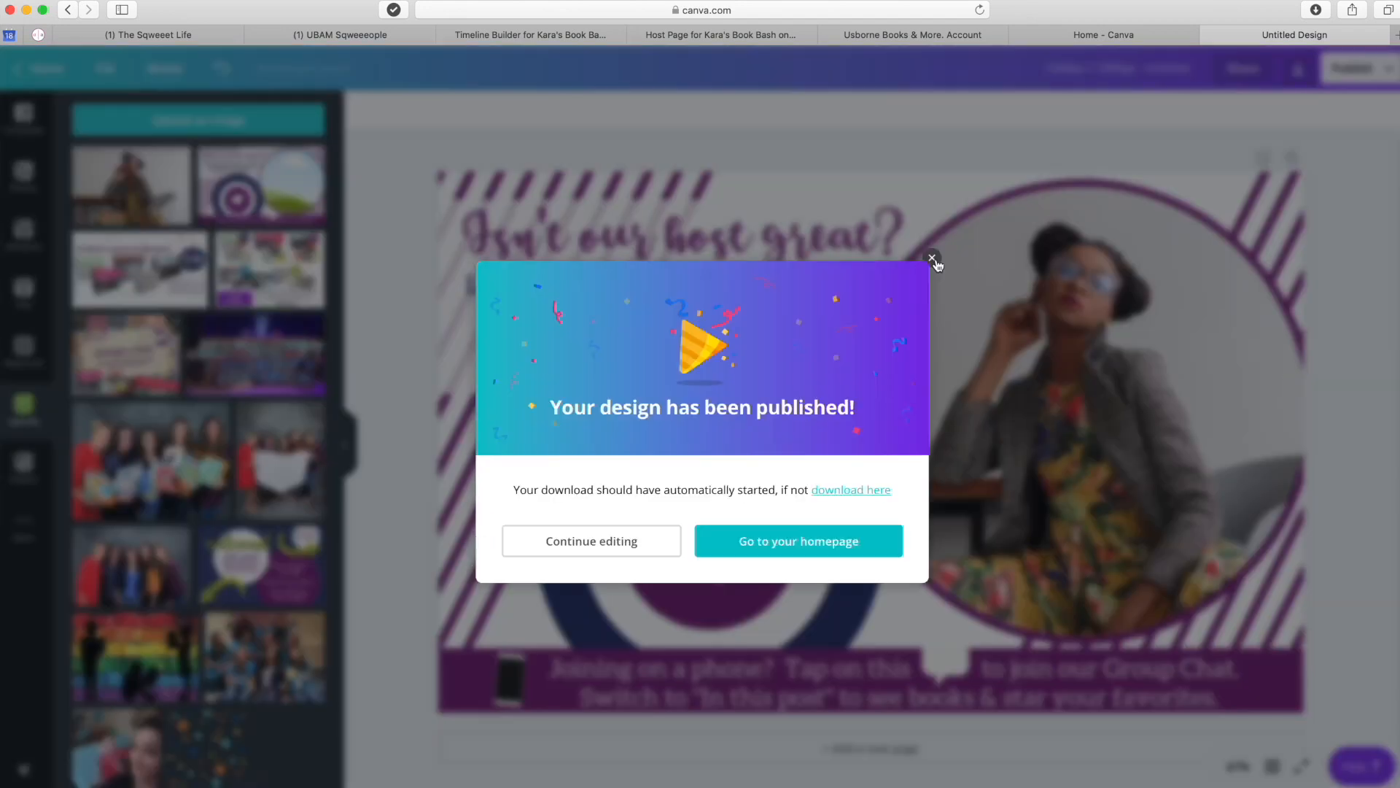
click(929, 267)
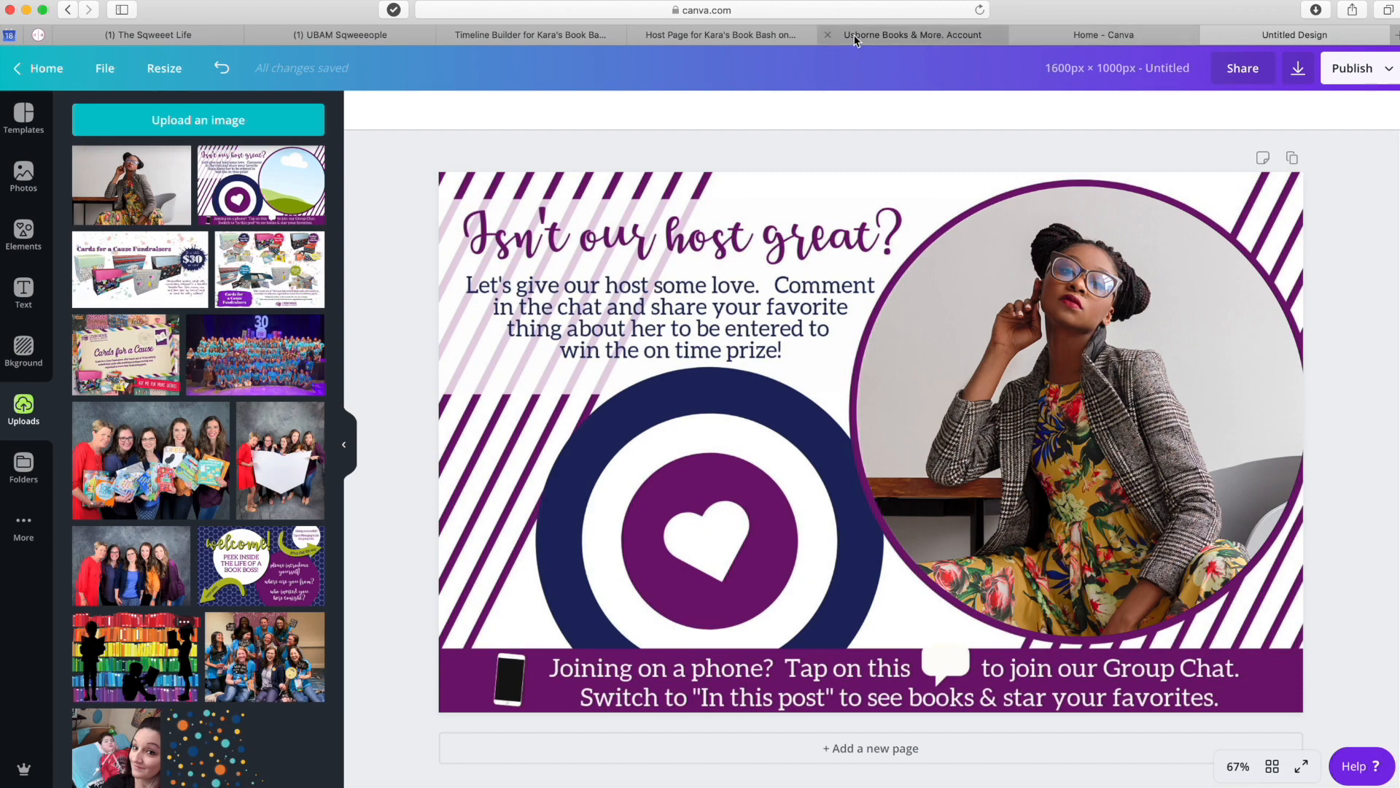
click(559, 38)
mouse_move(901, 252)
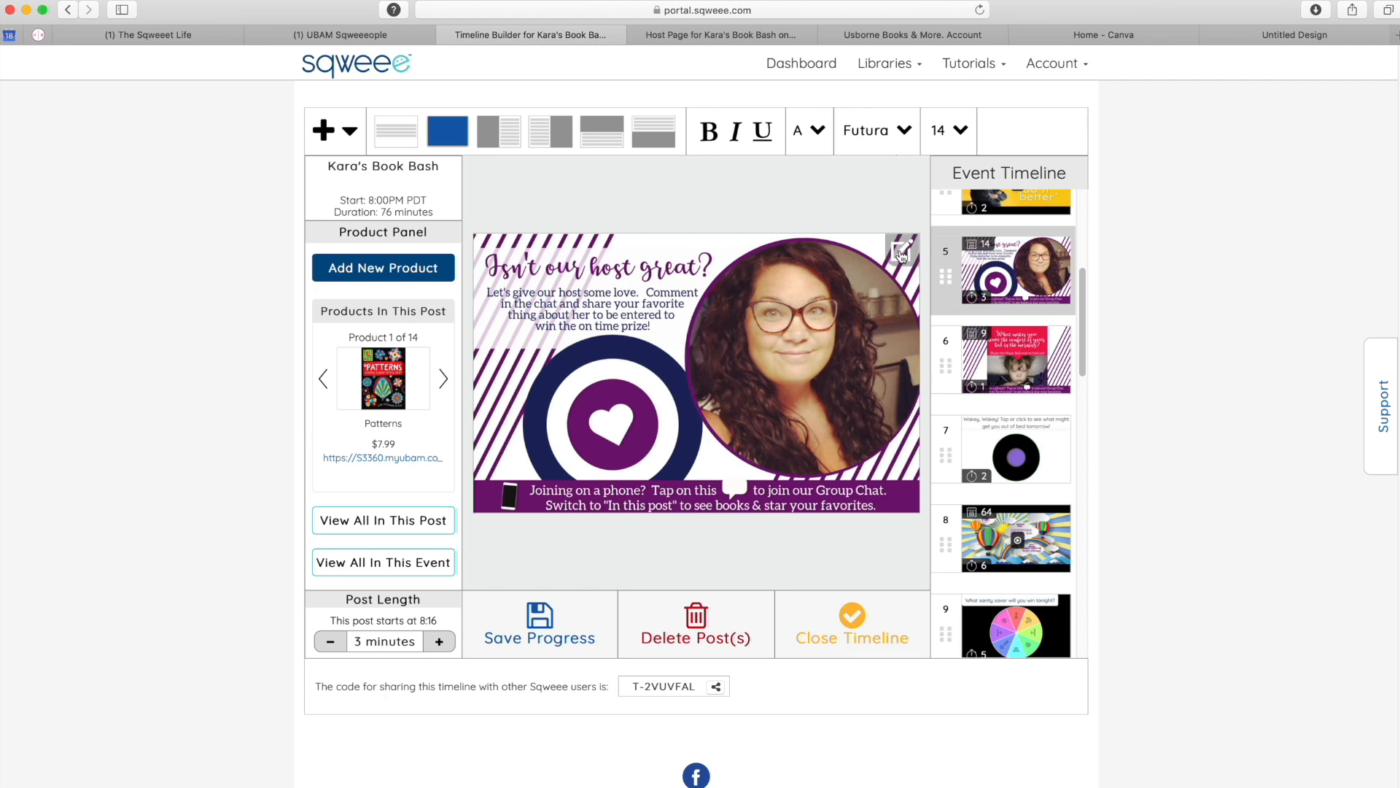
- Swap post 5's image for Sqweee host.png and save the timeline progress
click(901, 252)
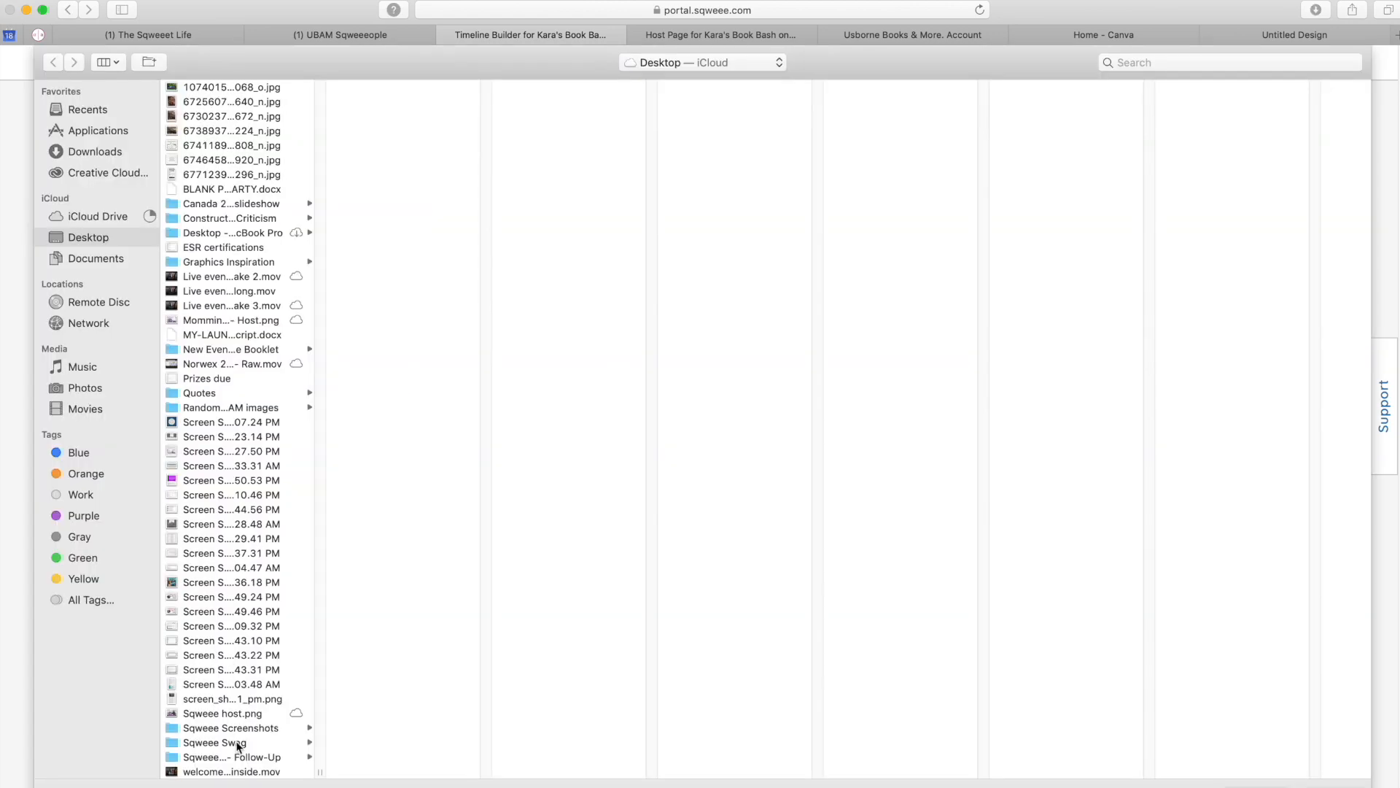
double_click(208, 715)
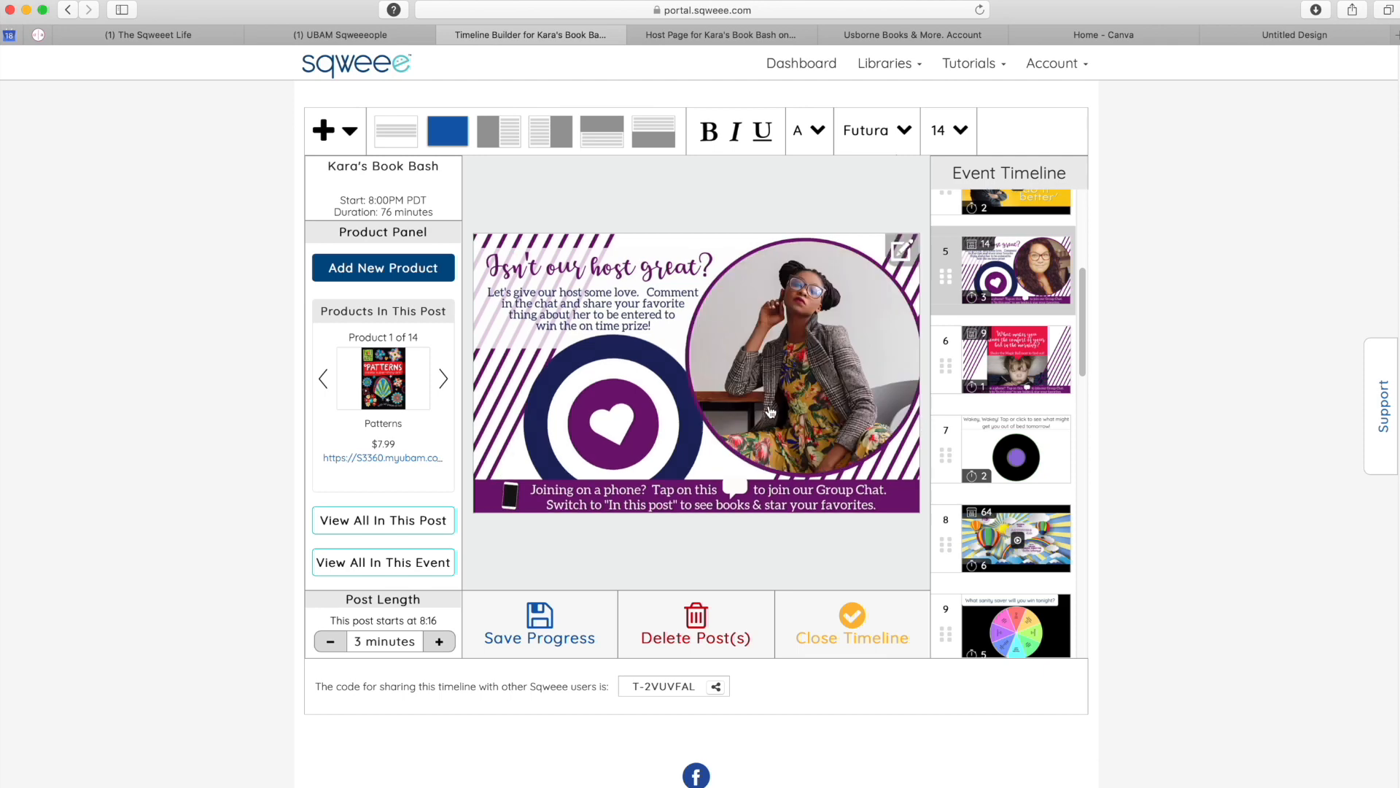
click(552, 636)
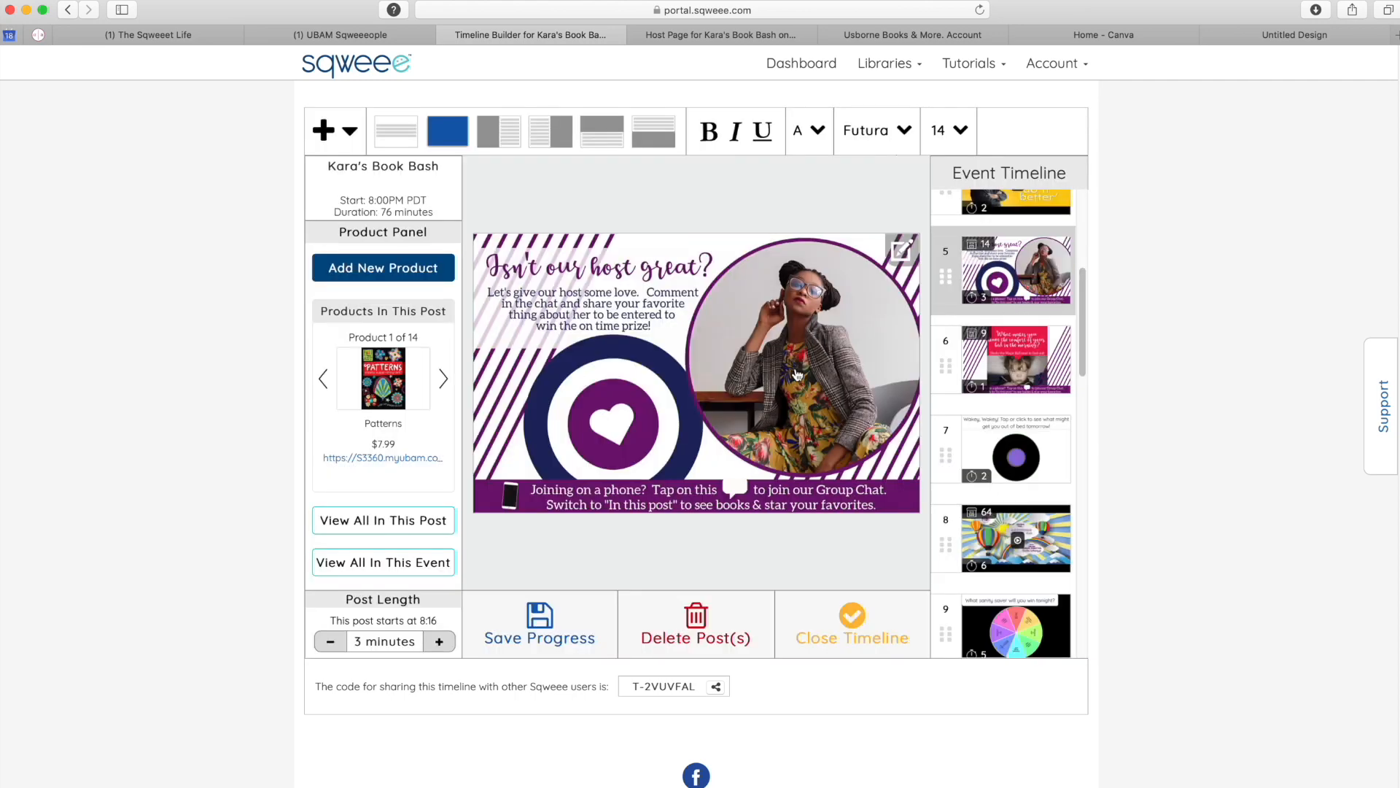
click(348, 279)
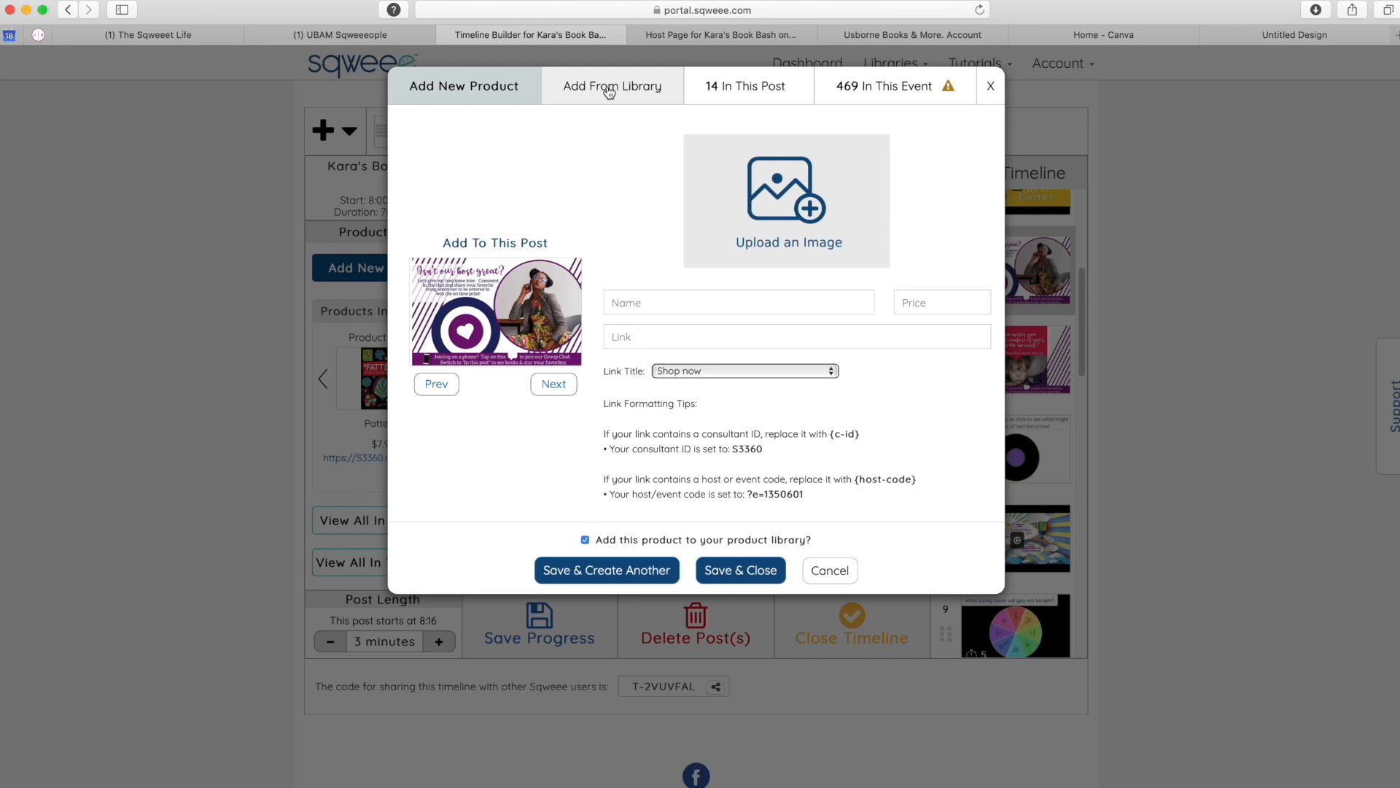
- Search the library for 'Nibbles' and attach all five Nibbles products to the post
click(609, 87)
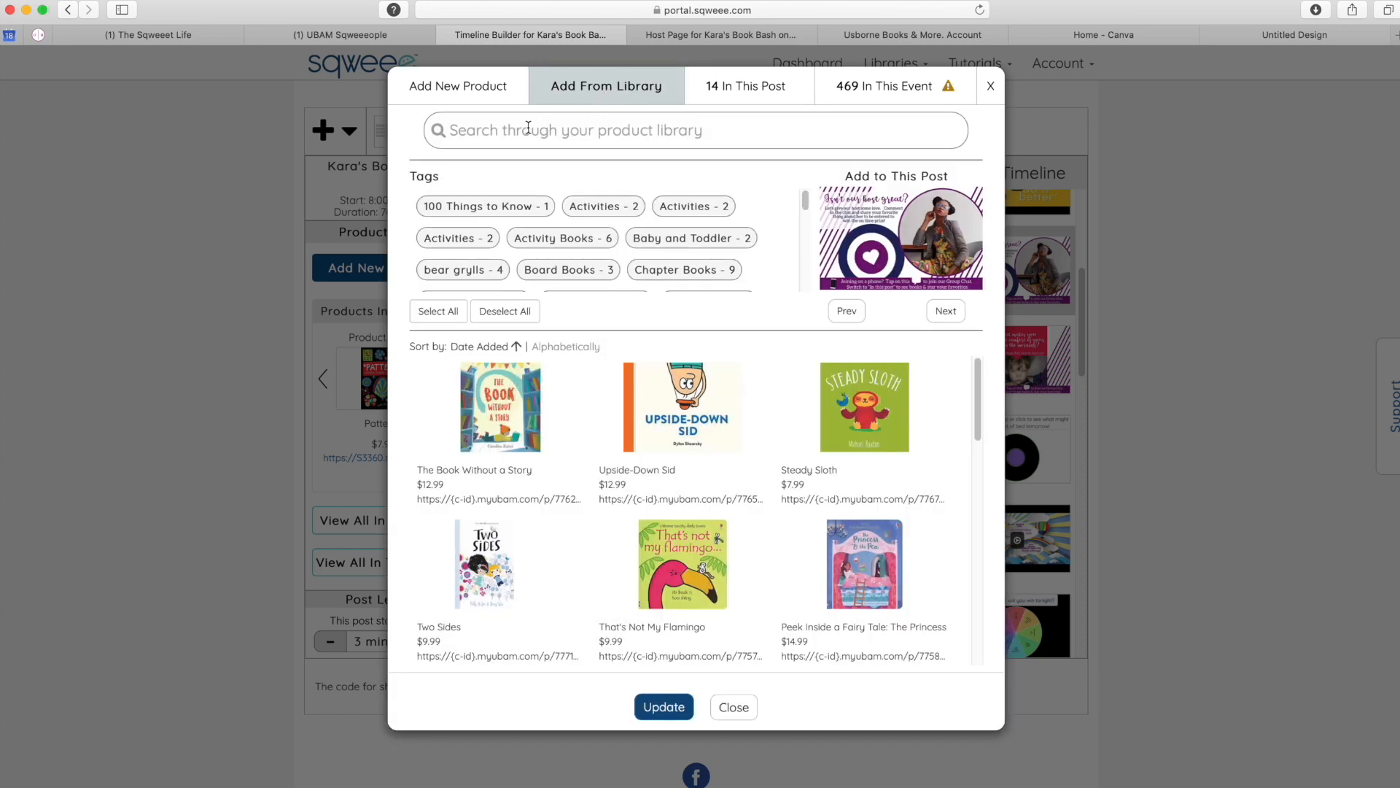
click(498, 133)
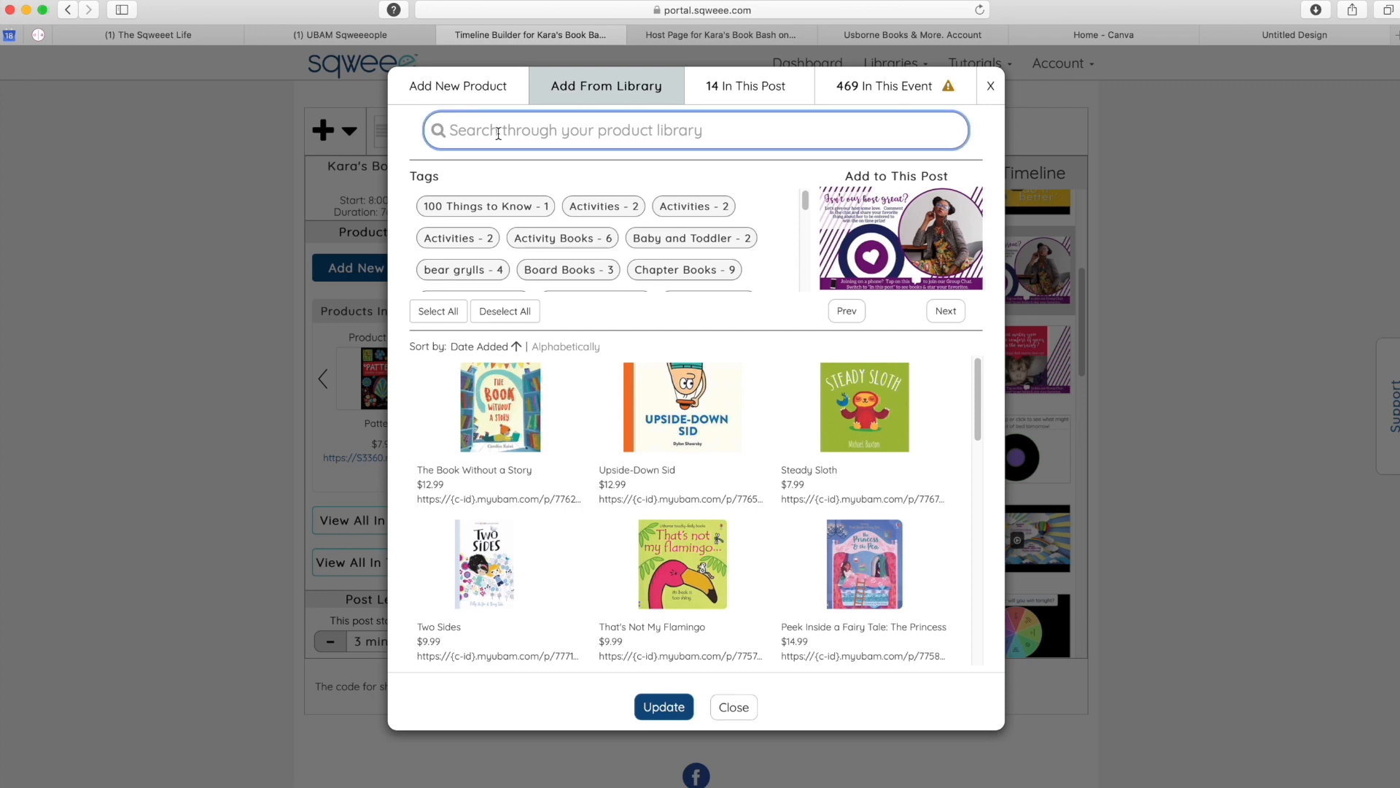
text(Nibbles)
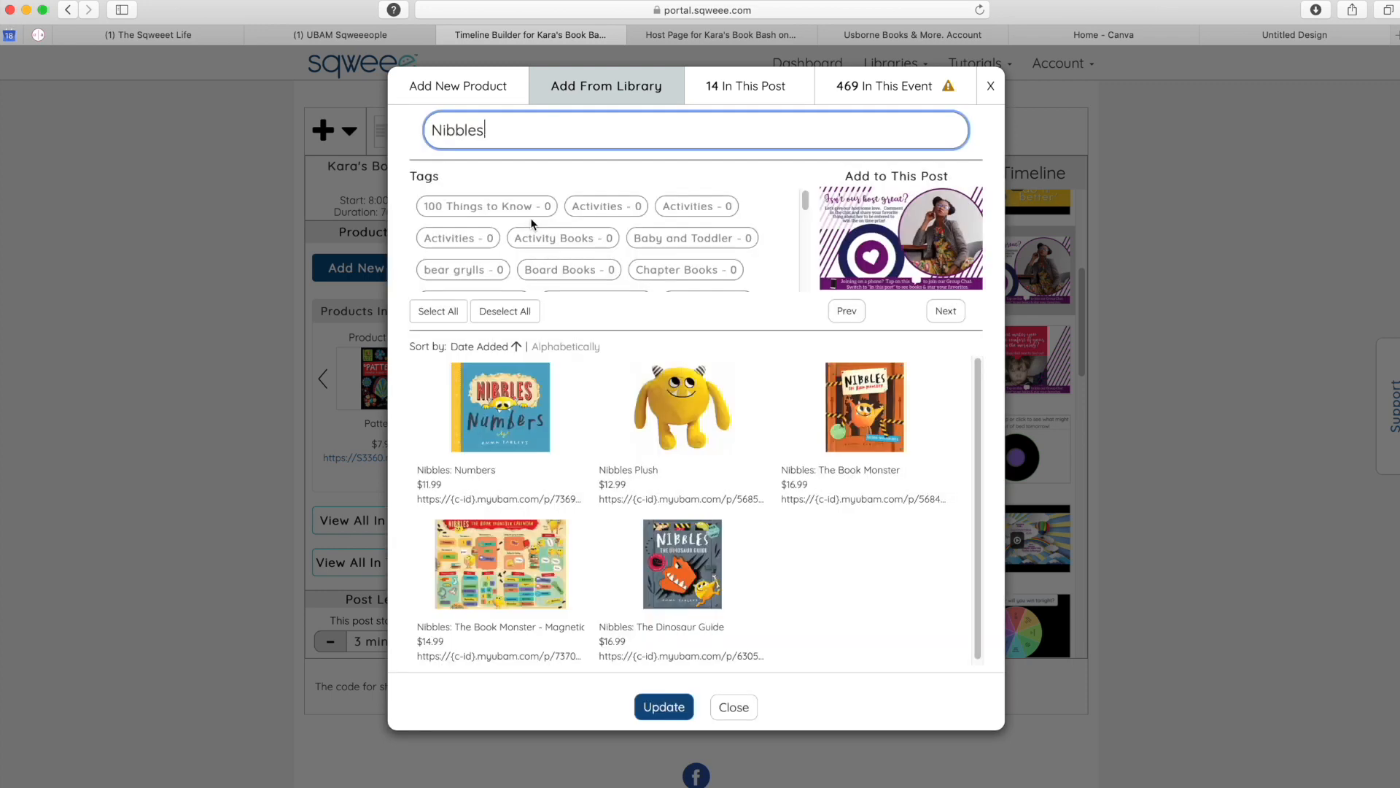
click(502, 405)
click(686, 406)
click(890, 405)
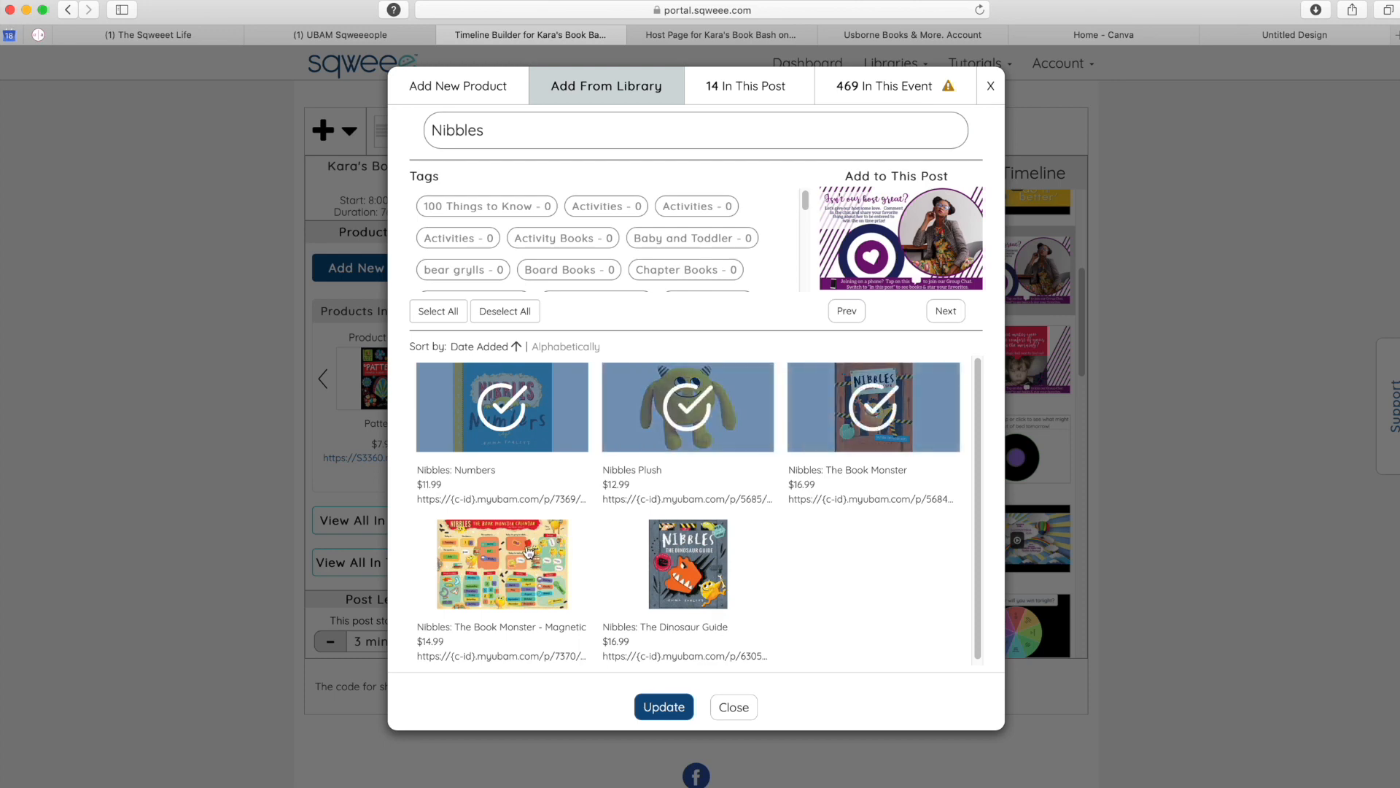
click(530, 552)
click(709, 564)
click(682, 703)
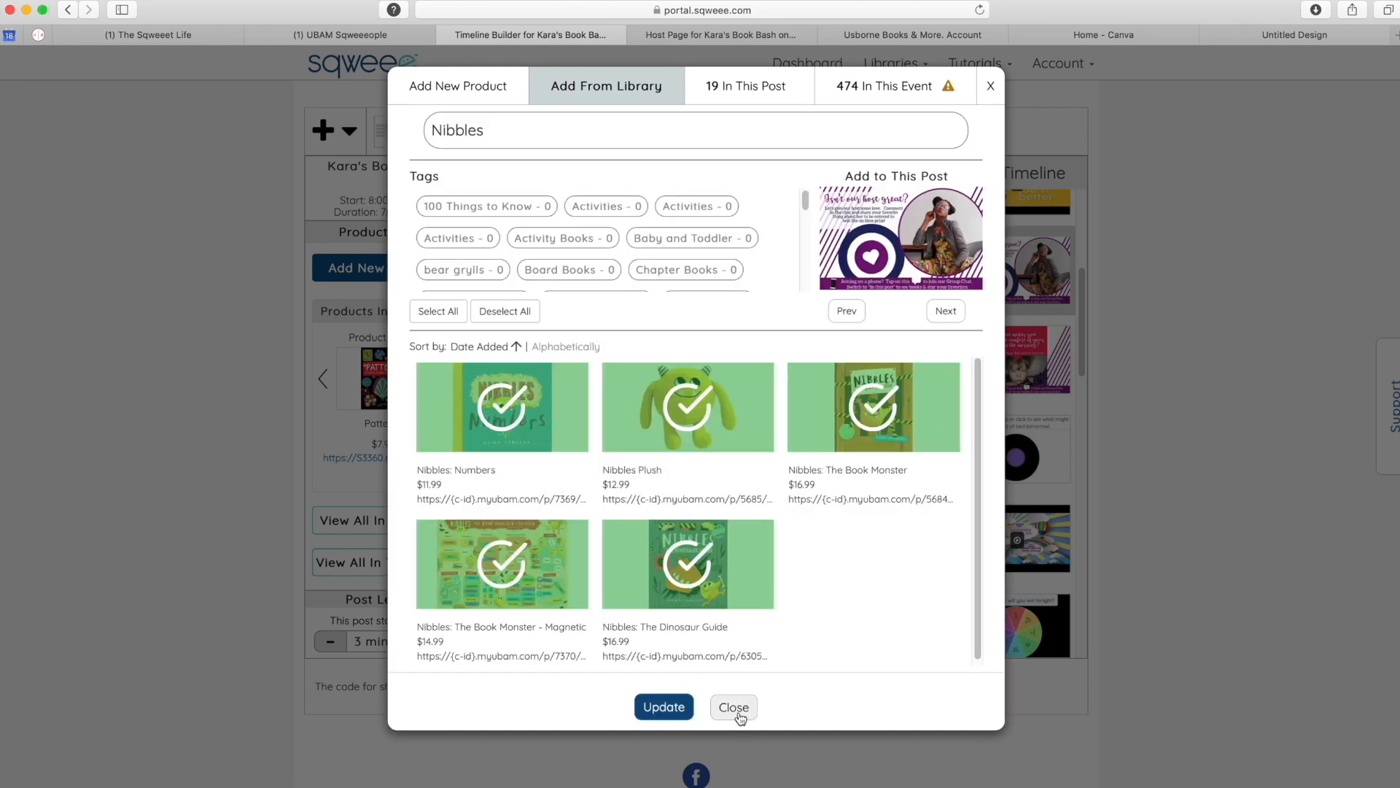
click(736, 713)
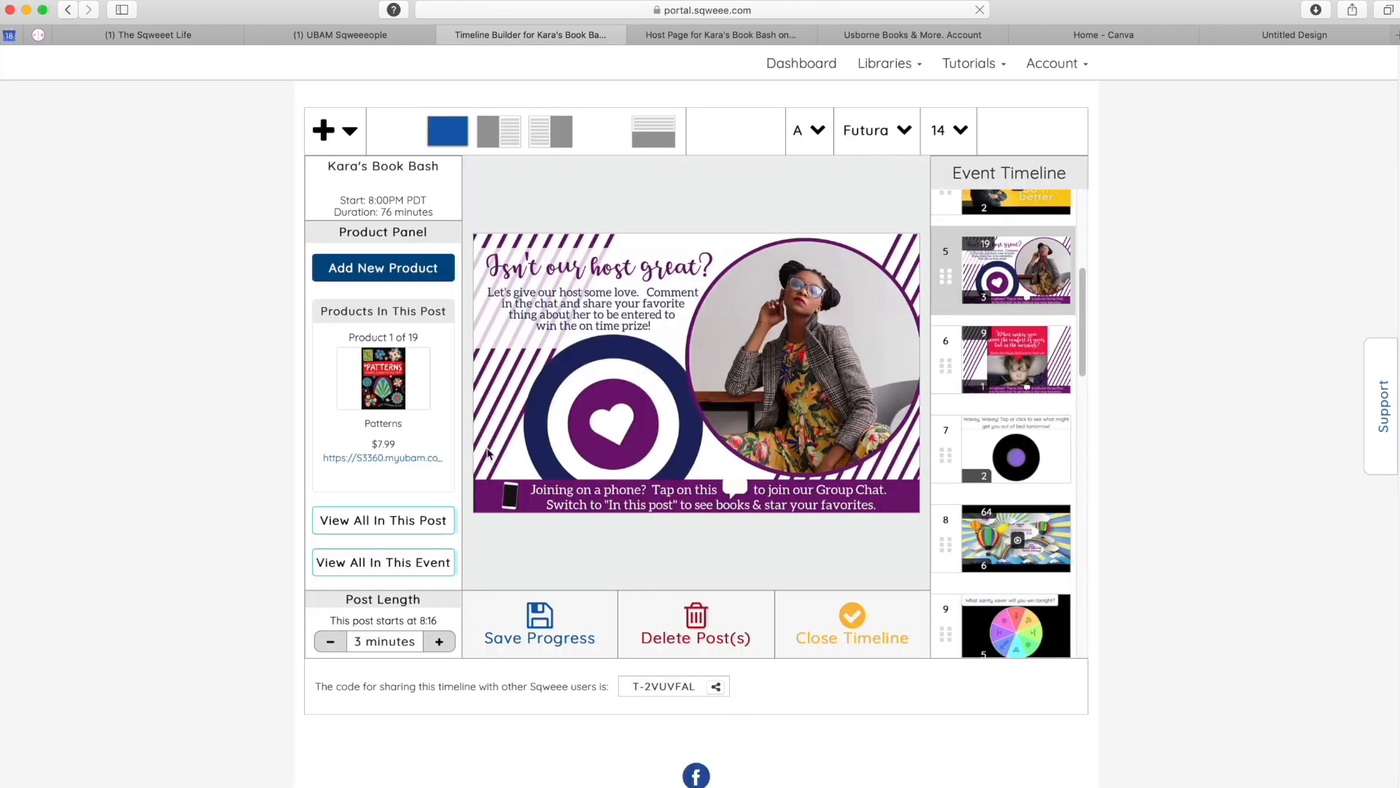
- Browse back through the post's products to Nibbles: Numbers
click(323, 380)
click(323, 380)
click(323, 380)
click(323, 380)
click(324, 380)
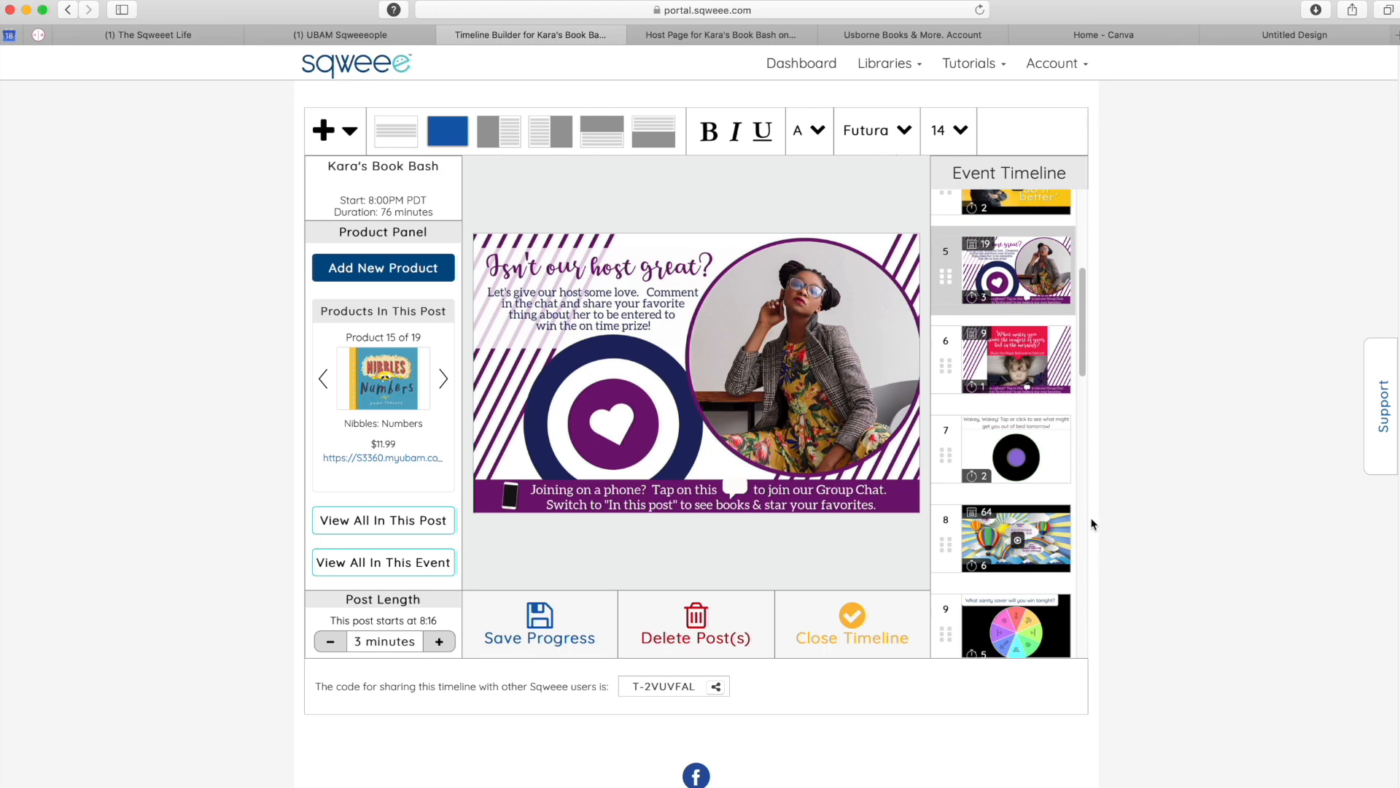
- Open timeline post 8 and check its video link without making changes
click(1019, 522)
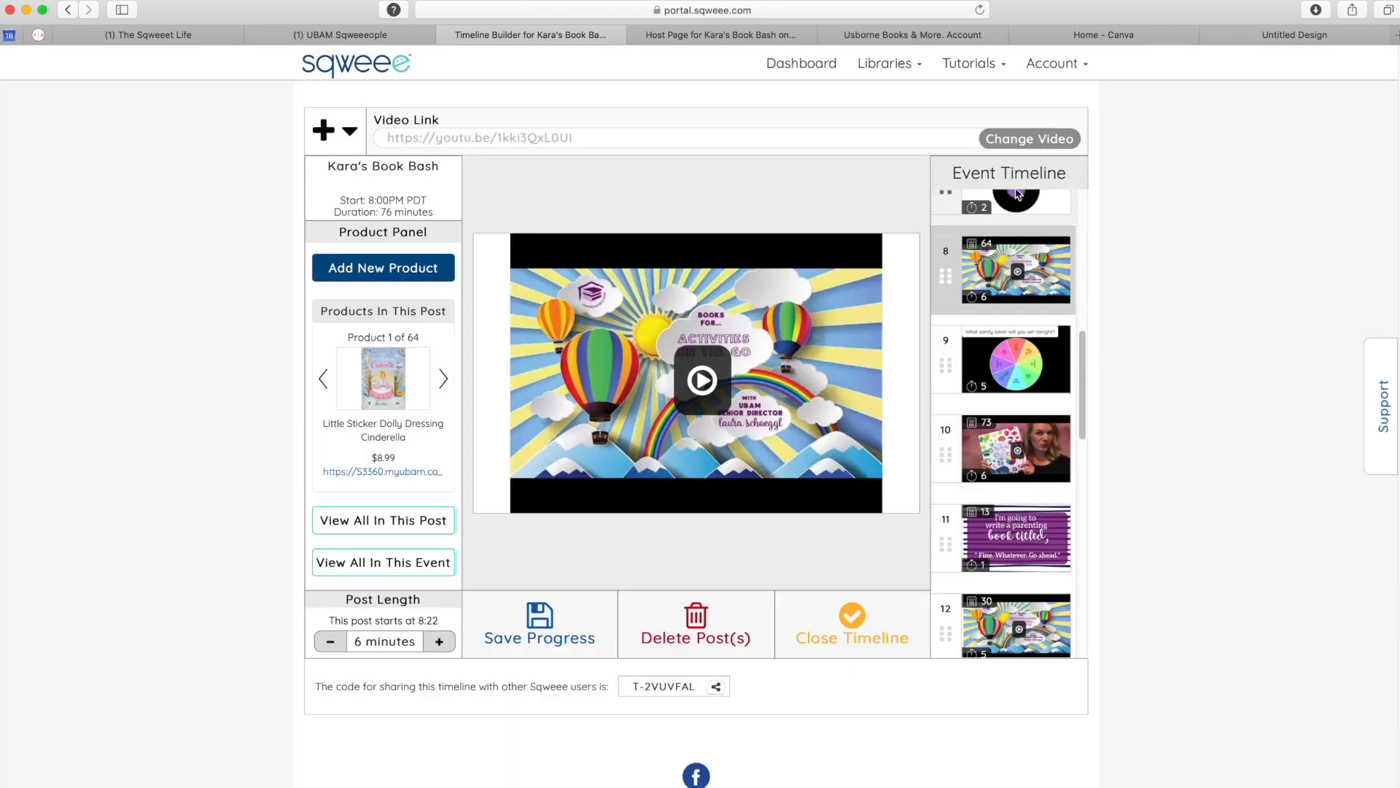
click(1030, 138)
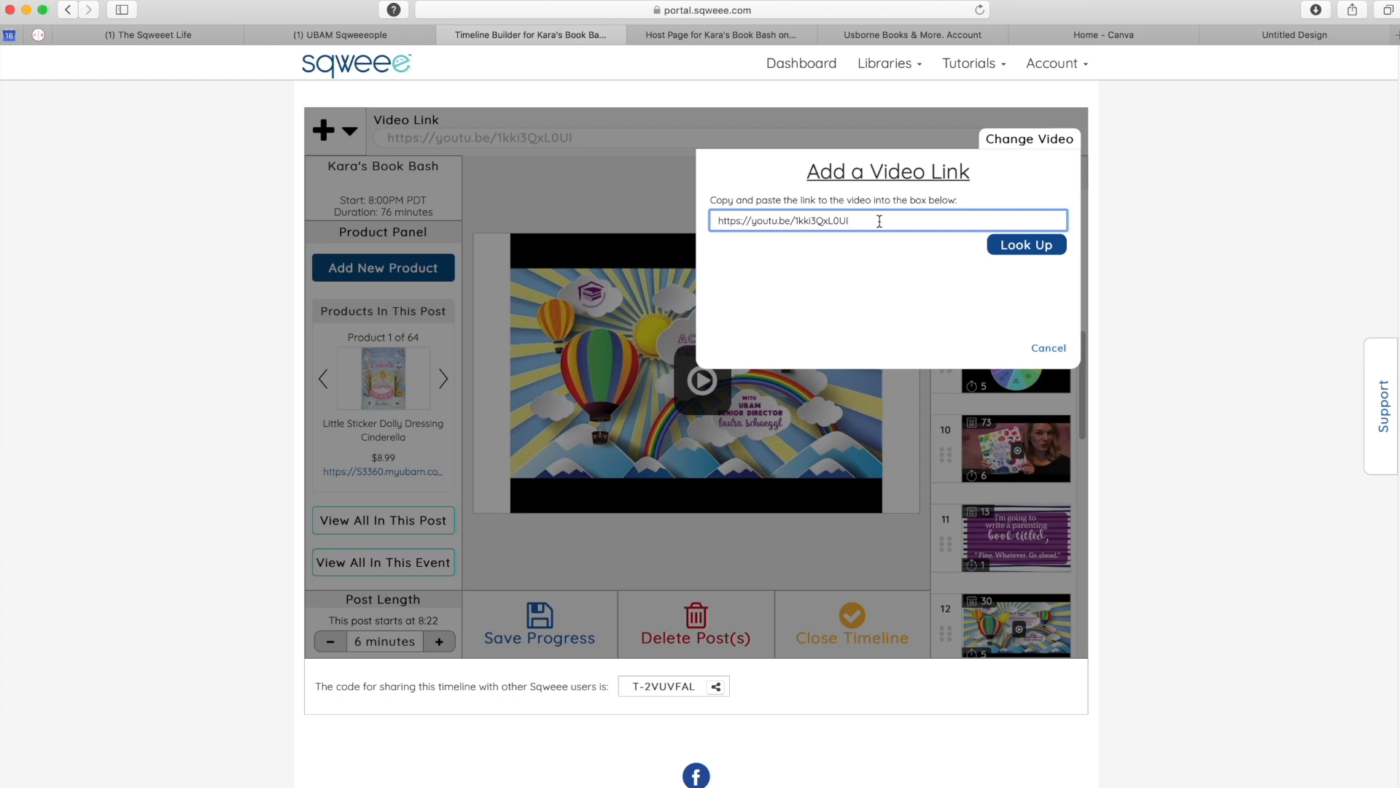
click(1047, 350)
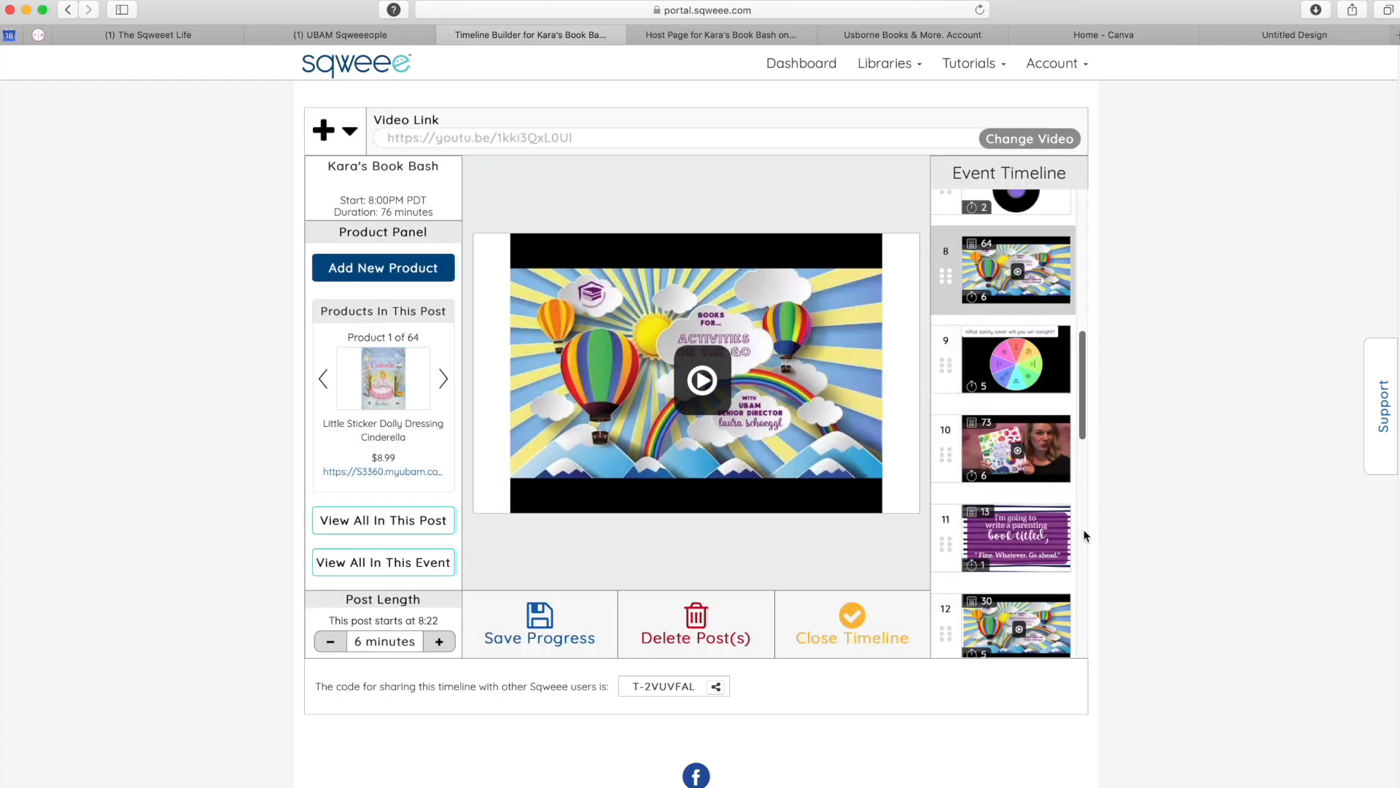